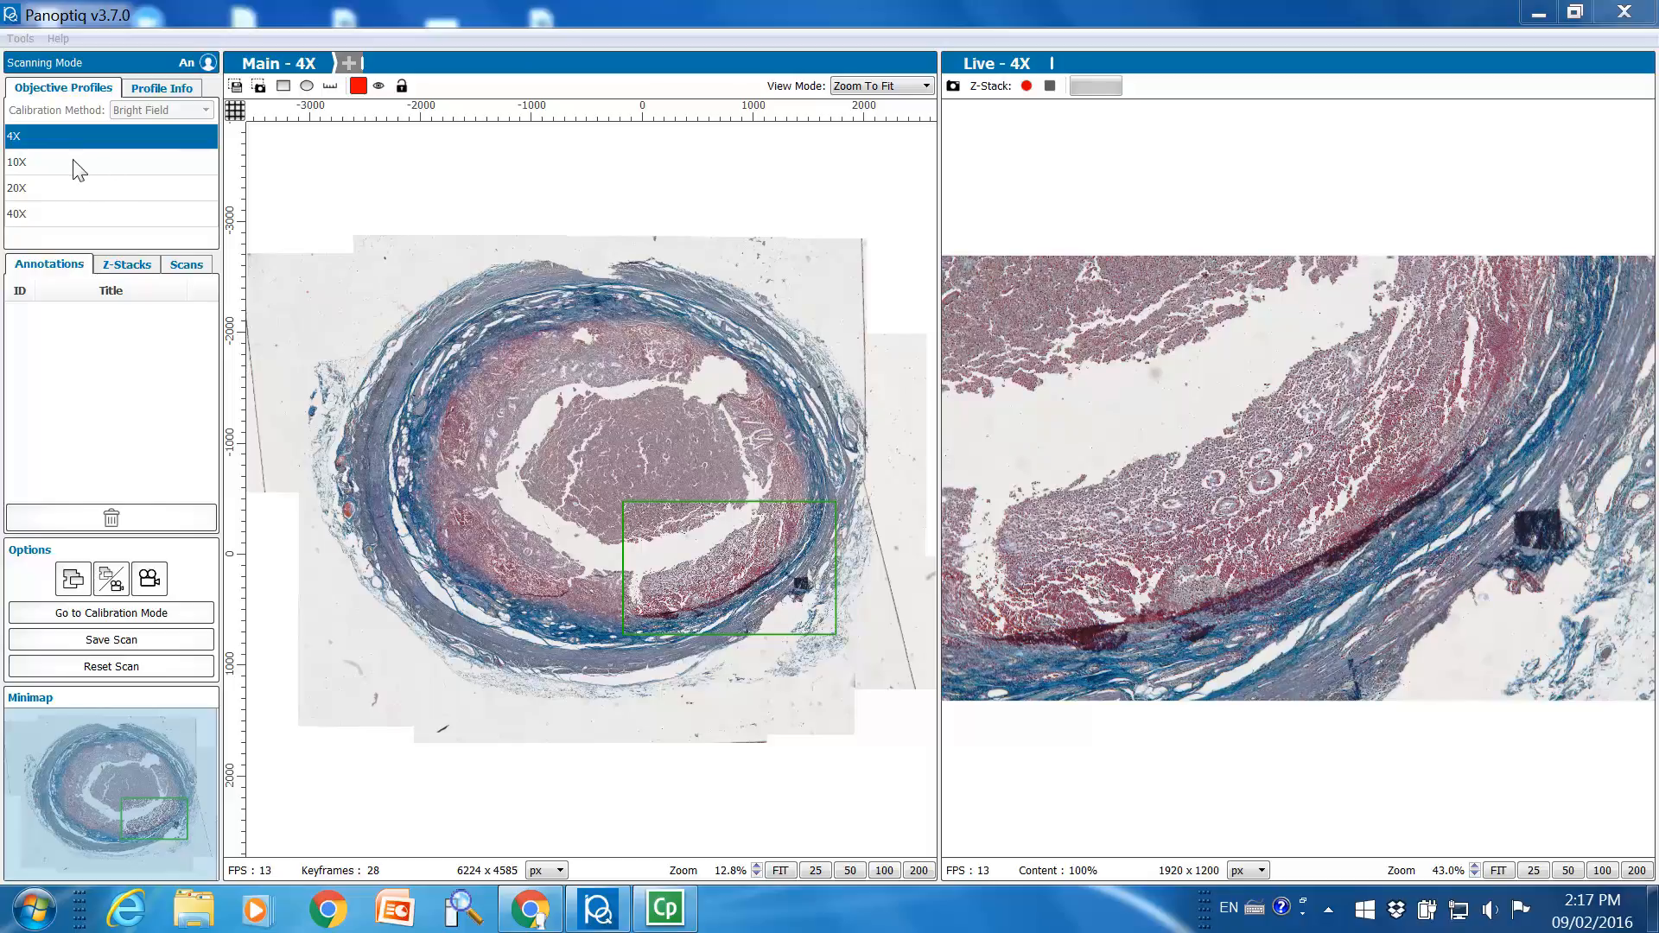
Select the 10X objective profile and set the main scan's view mode to Free Mode
{"action": "left_click", "coordinate": [74, 162]}
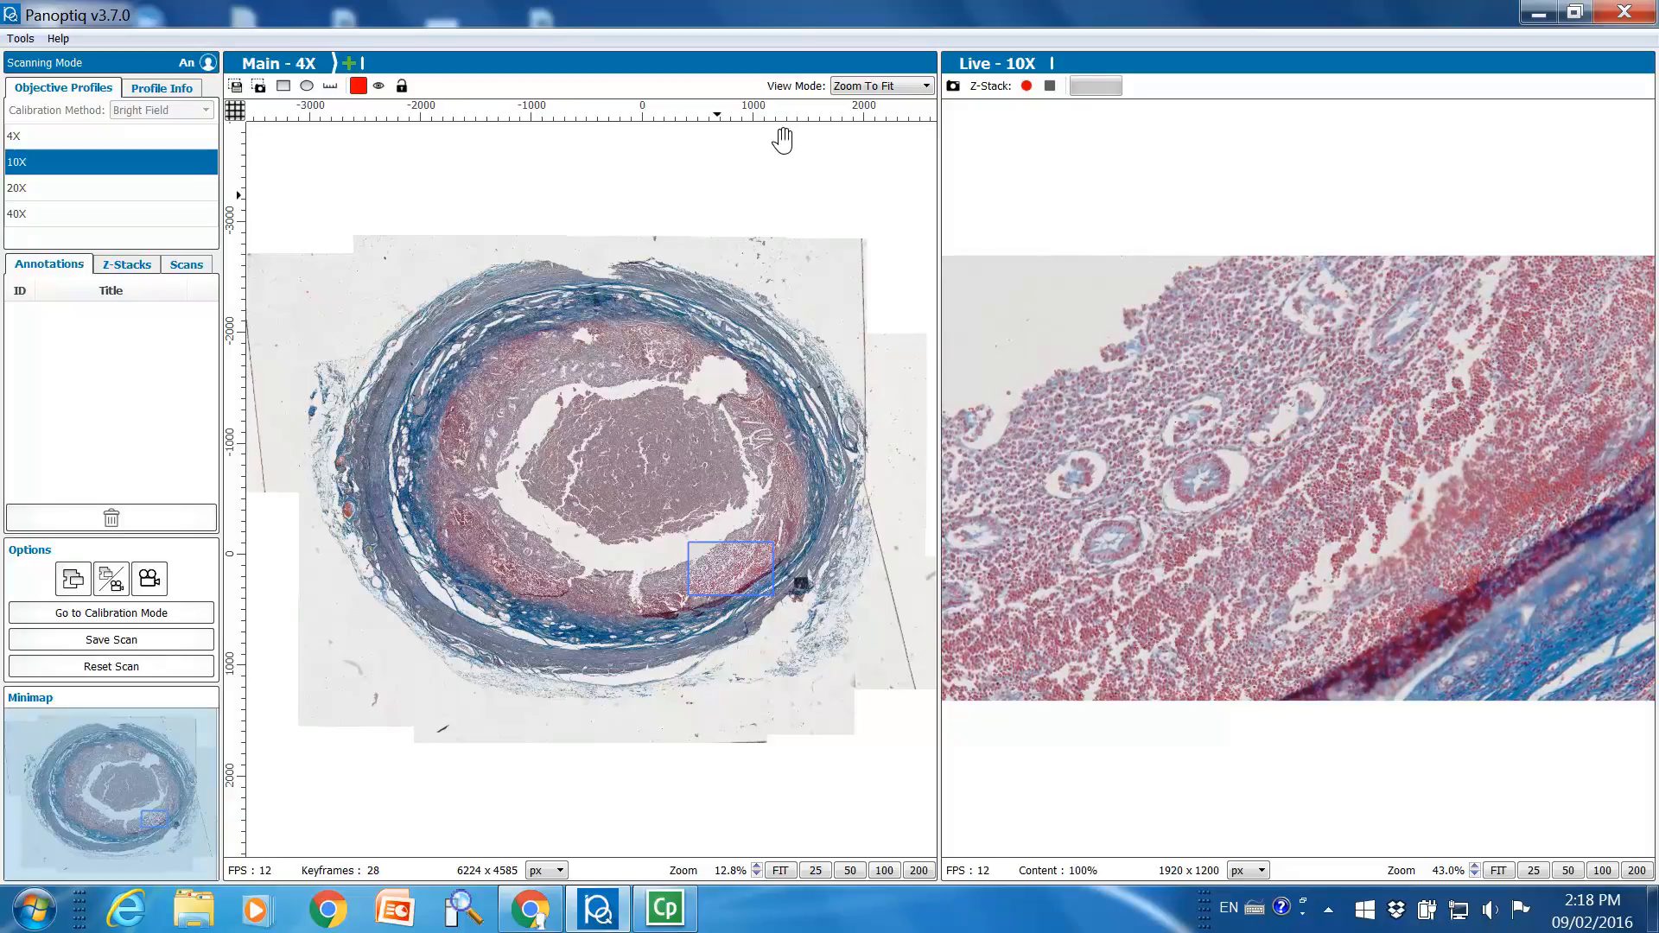
{"action": "left_click", "coordinate": [869, 86]}
{"action": "left_click", "coordinate": [859, 101]}
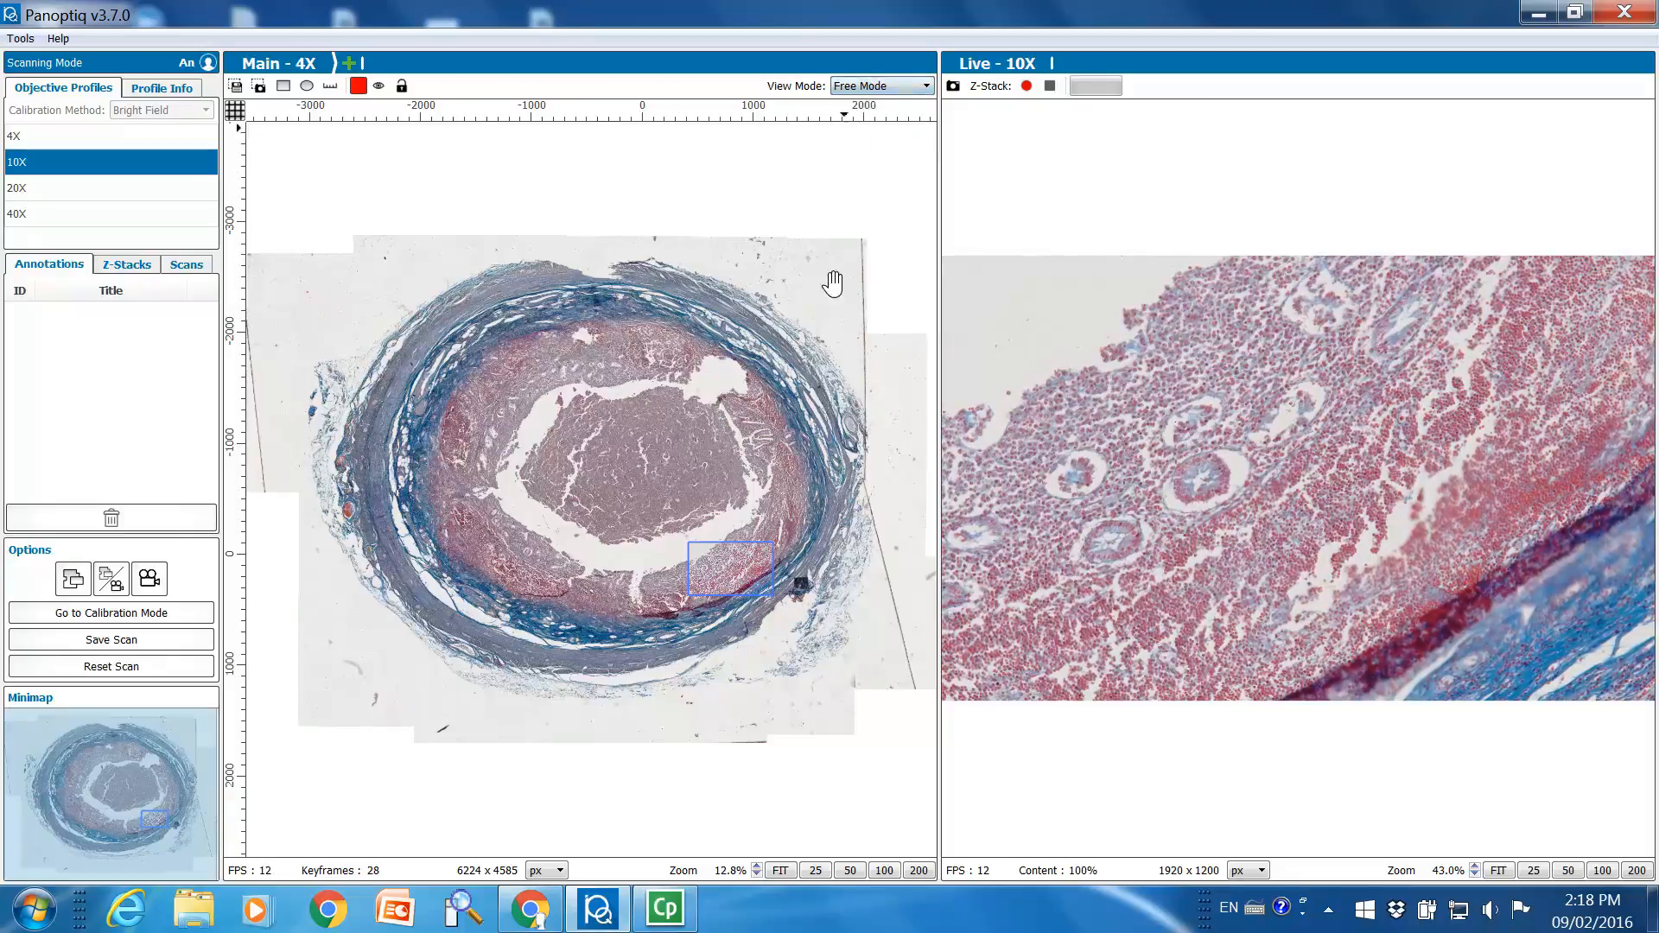
{"action": "scroll", "coordinate": [805, 486], "scroll_direction": "up", "scroll_amount": 5}
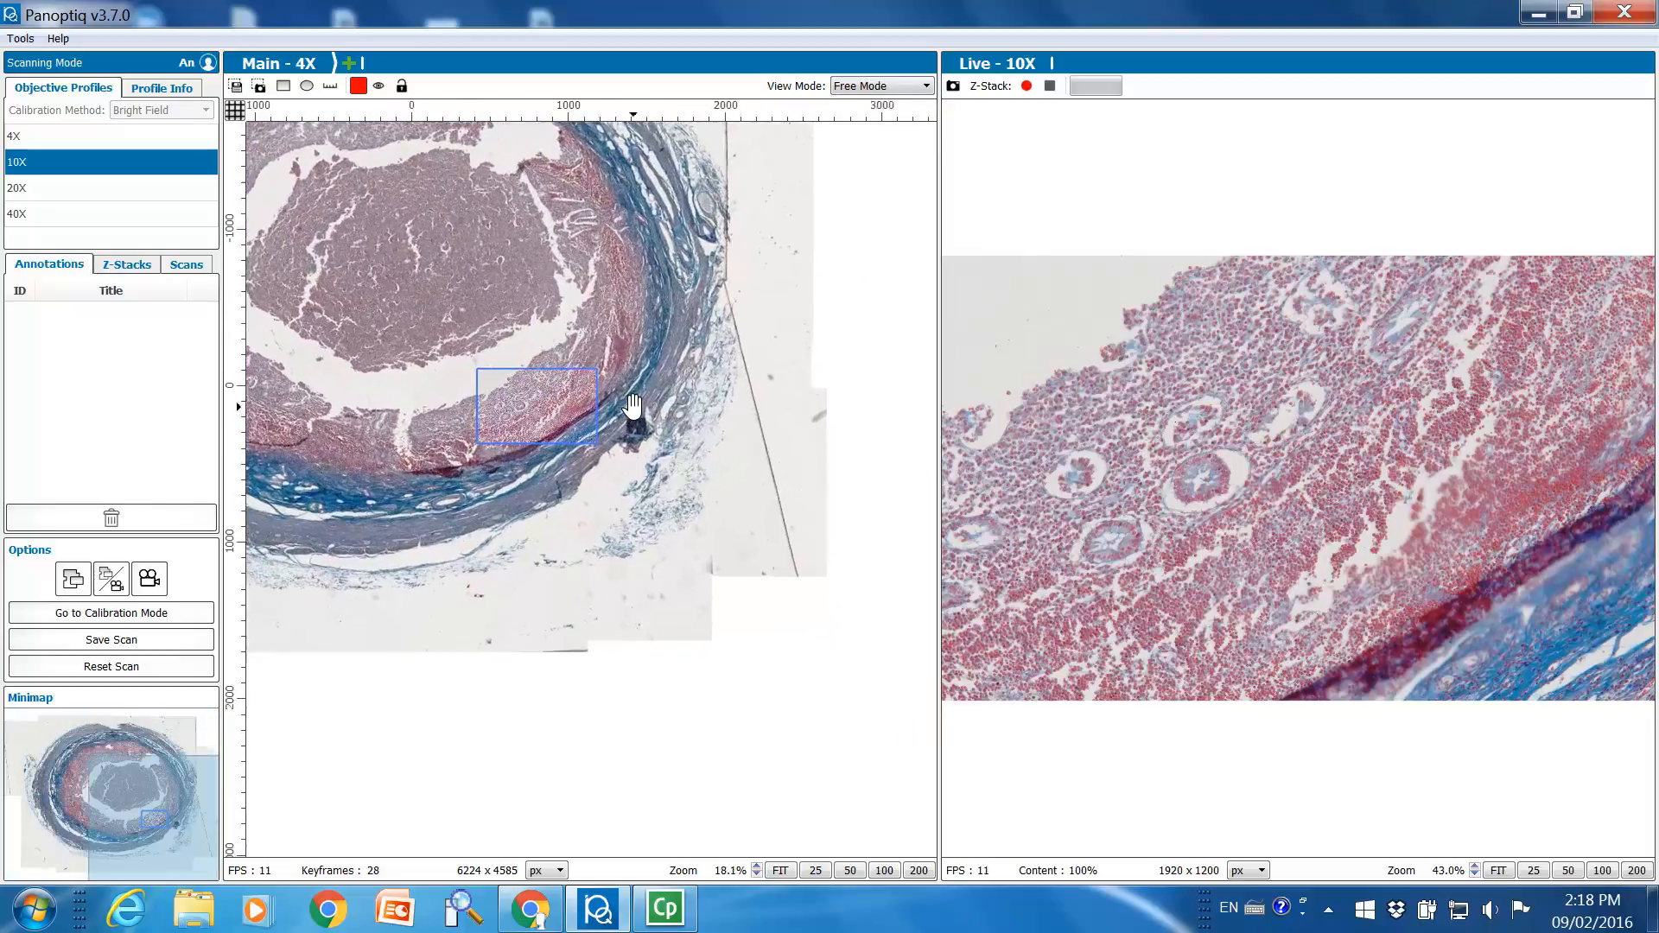
{"action": "scroll", "coordinate": [622, 408], "scroll_direction": "up", "scroll_amount": 3}
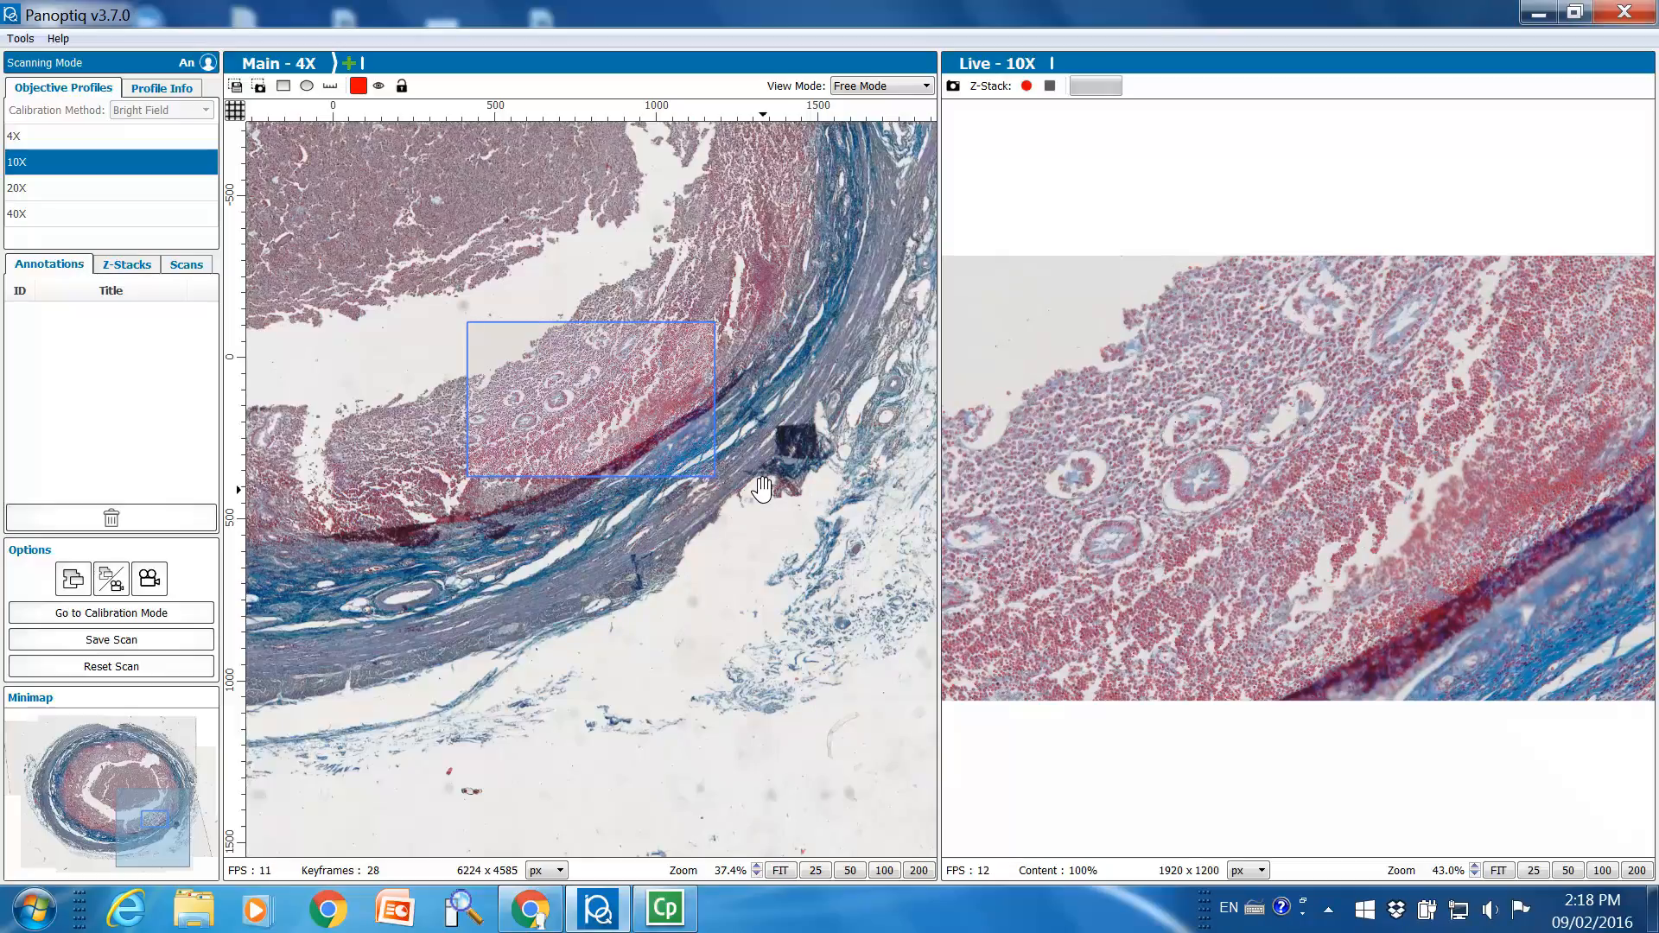
Set the main scan's view mode to Follow Camera
{"action": "left_click", "coordinate": [891, 90]}
{"action": "left_click", "coordinate": [891, 99]}
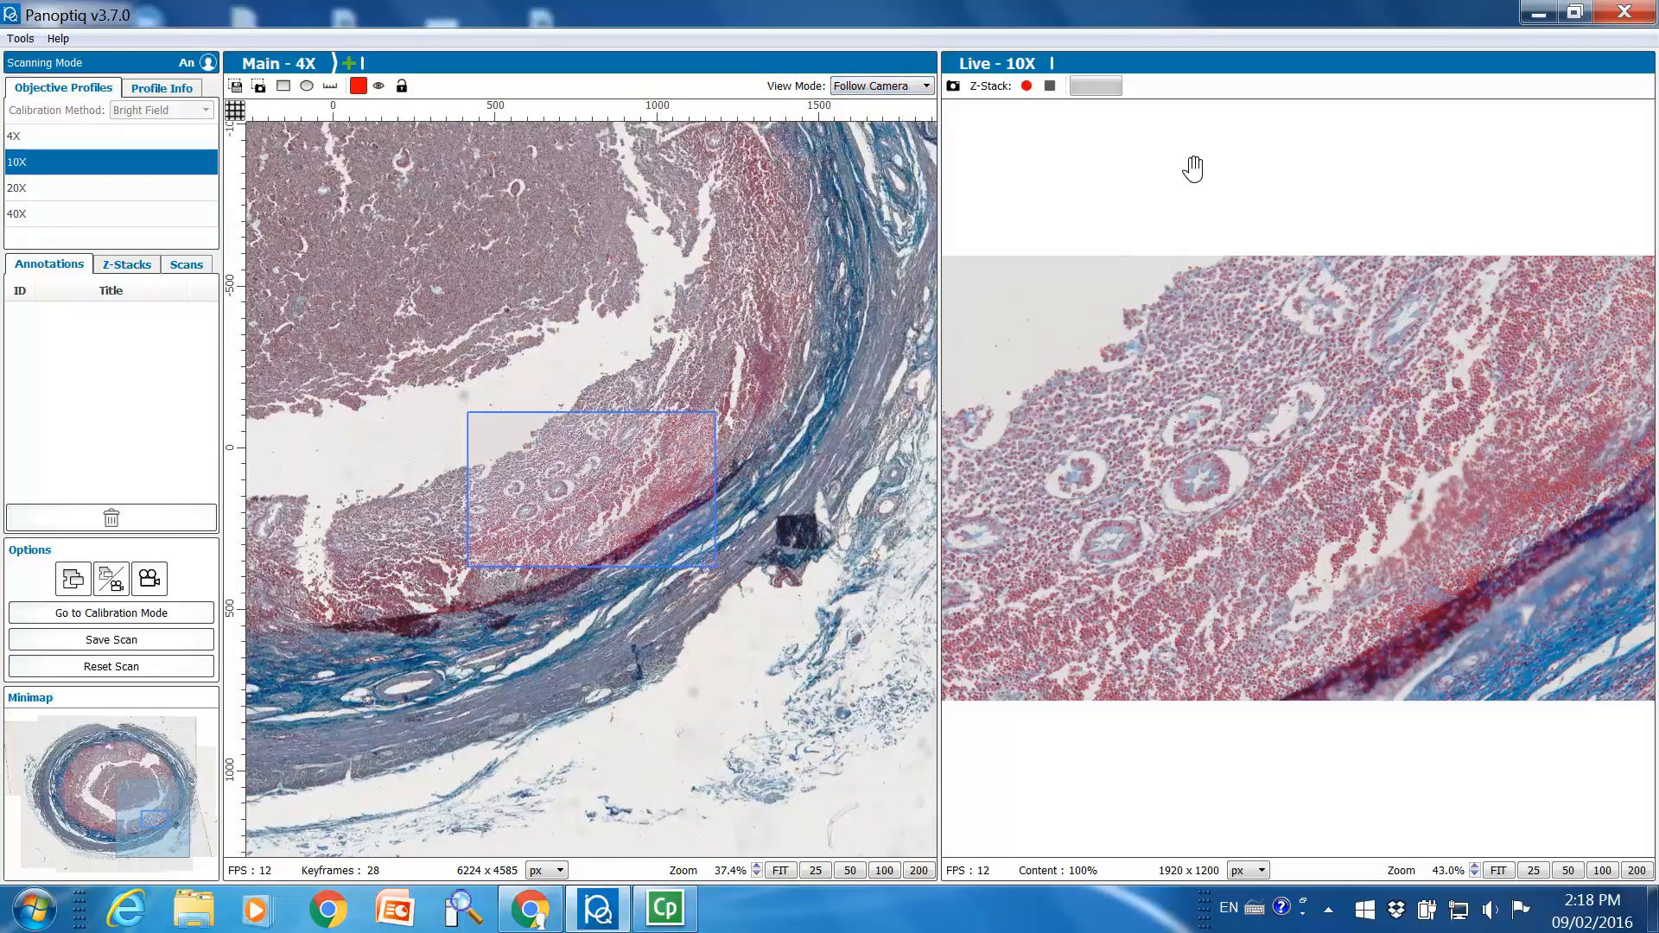
{"action": "left_click", "coordinate": [912, 88]}
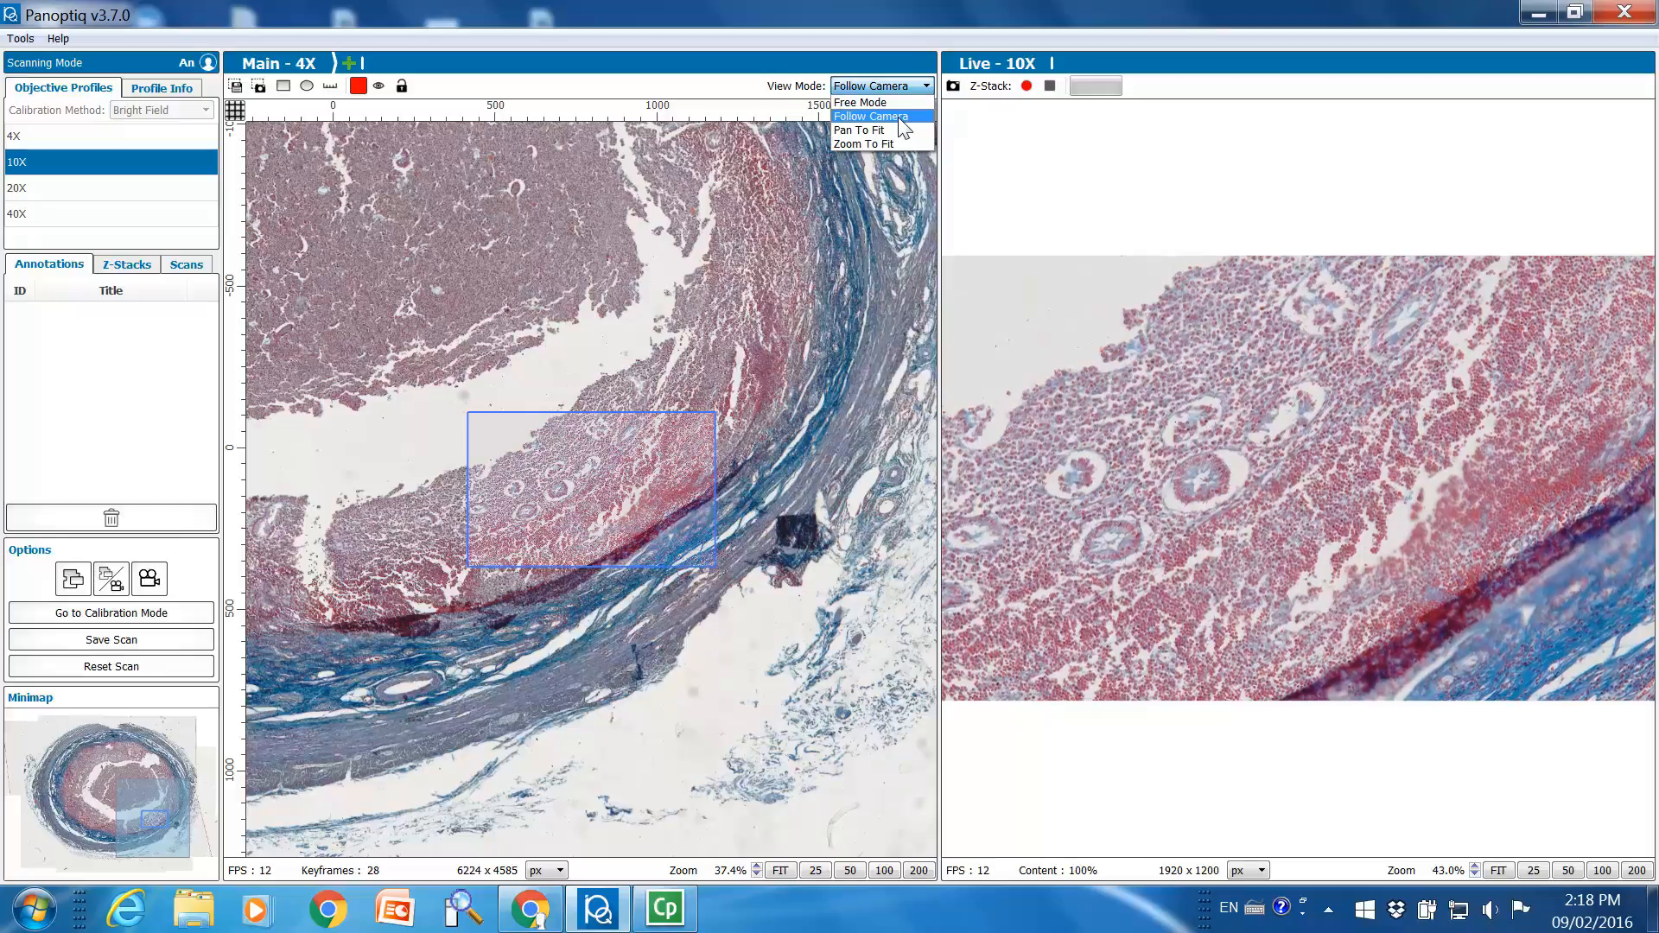
{"action": "left_click", "coordinate": [899, 119]}
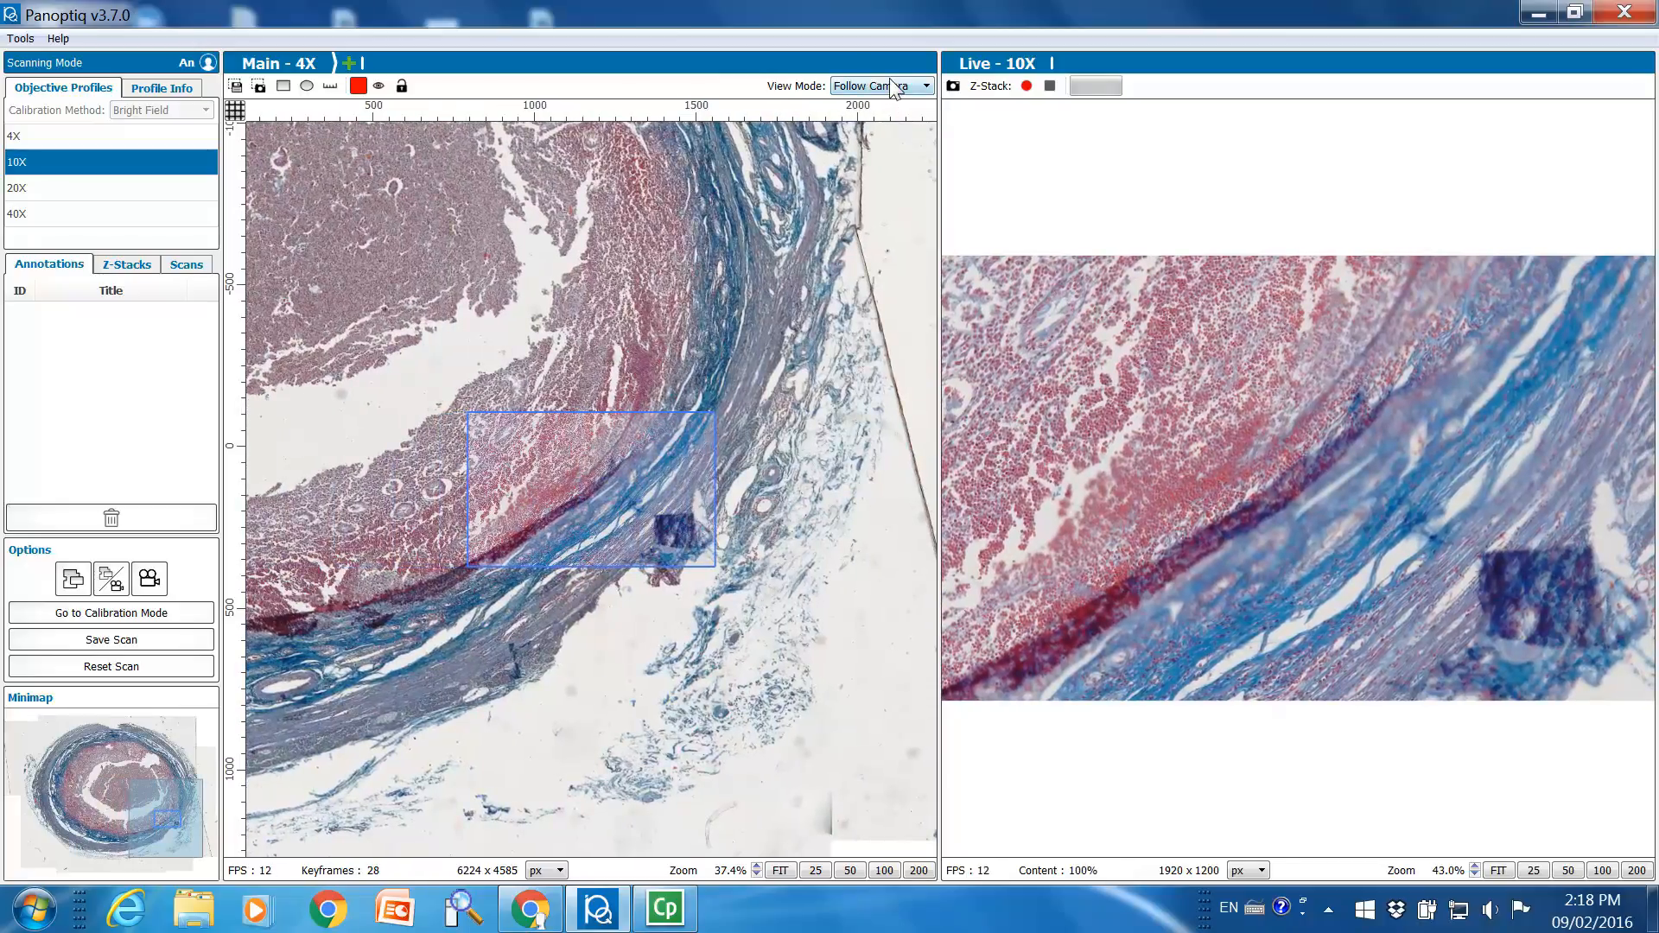
Try the Pan To Fit and Zoom To Fit view modes on the main scan
{"action": "left_click", "coordinate": [891, 85]}
{"action": "left_click", "coordinate": [879, 131]}
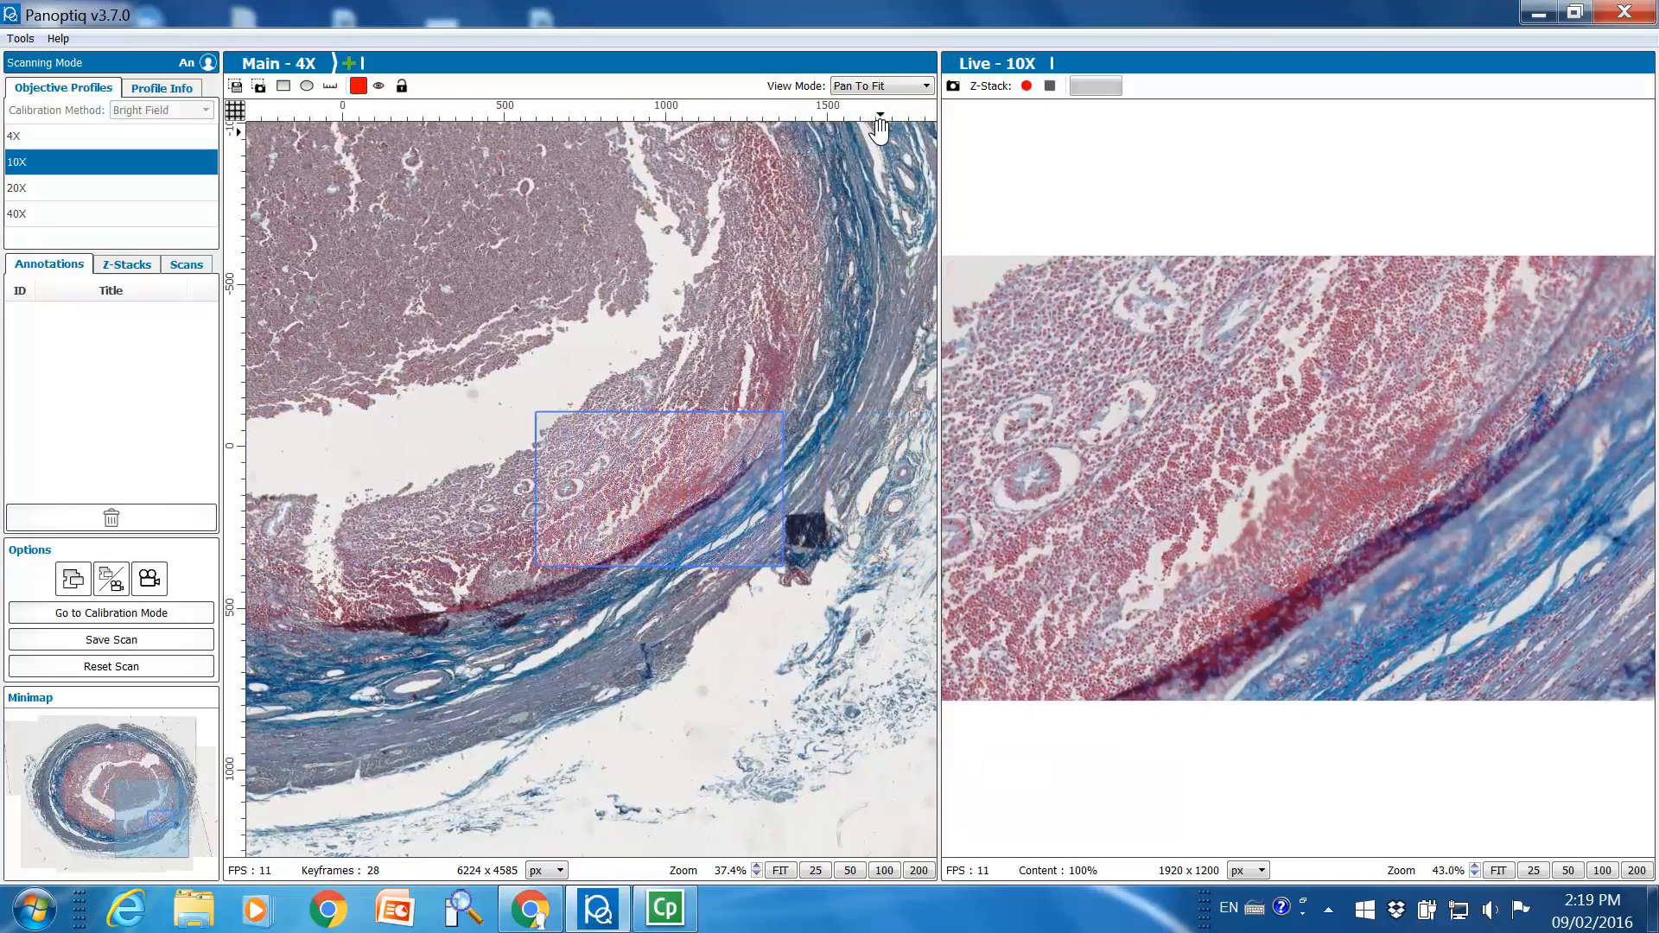
{"action": "left_click", "coordinate": [905, 86]}
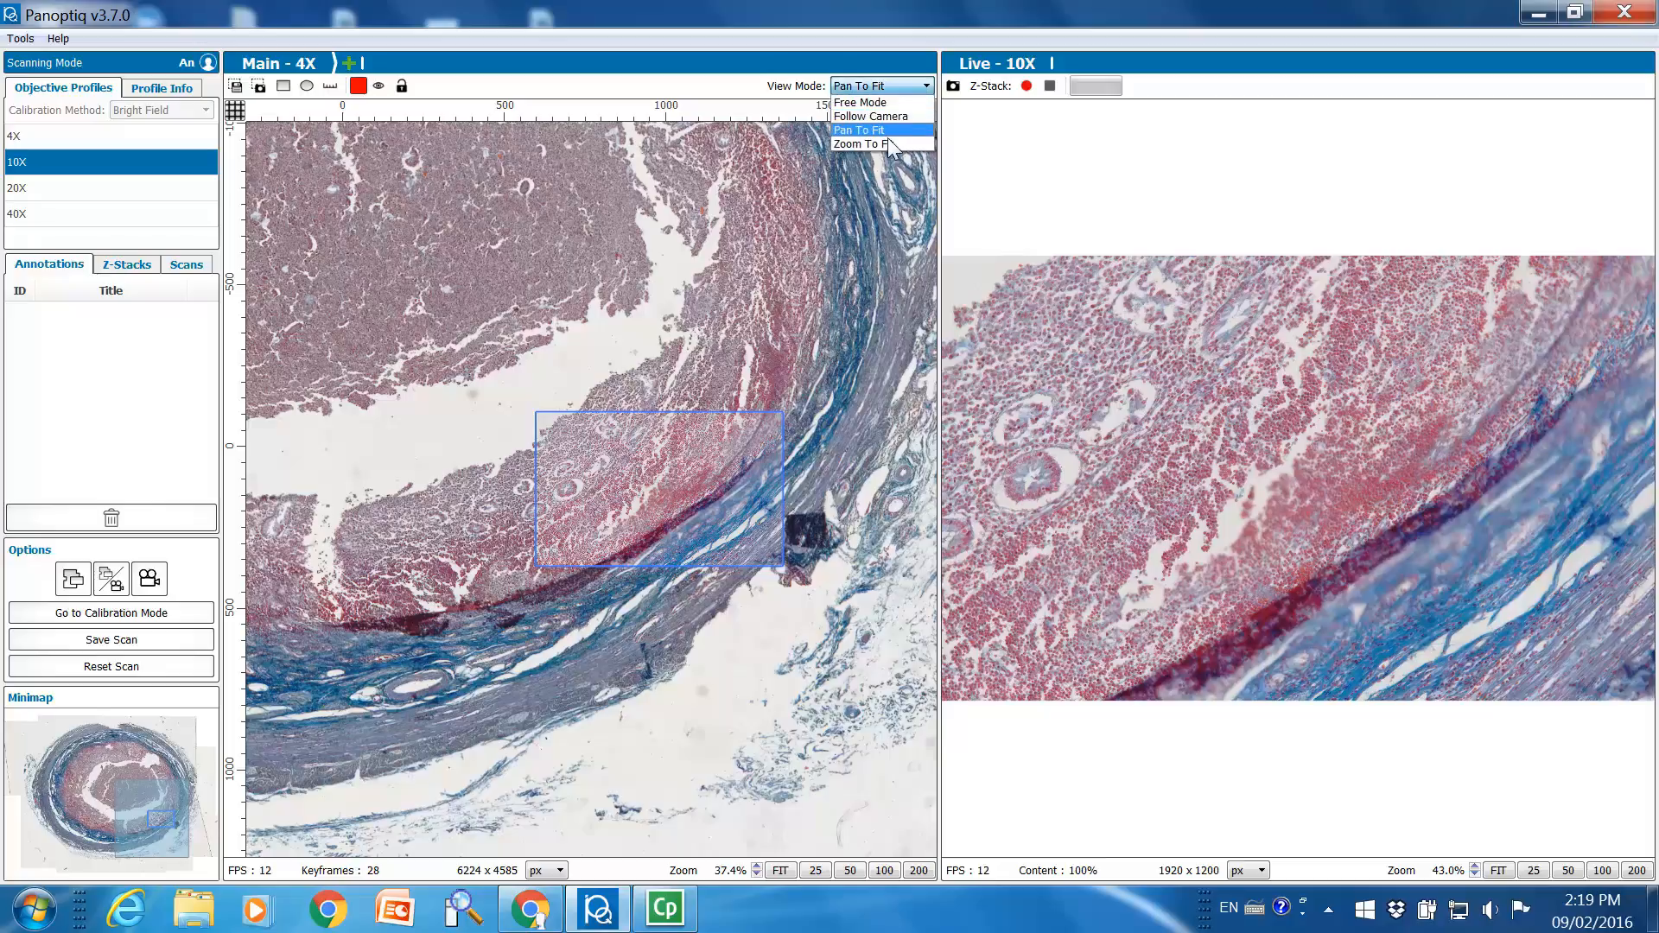
{"action": "left_click", "coordinate": [888, 143]}
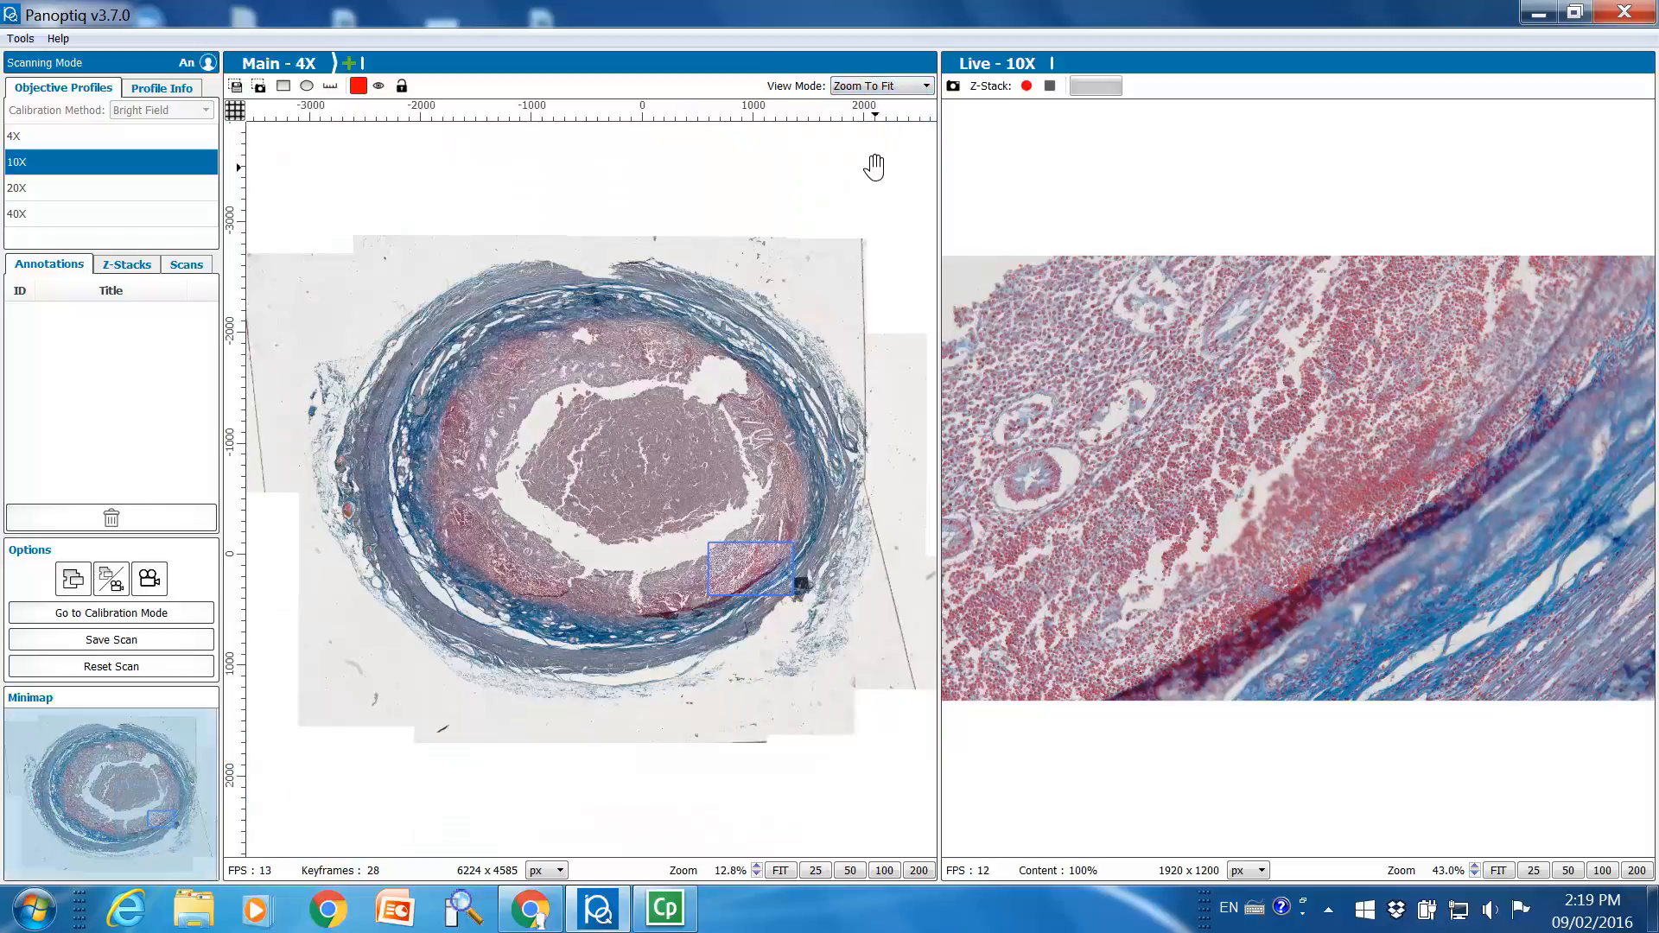
{"action": "left_click", "coordinate": [887, 93]}
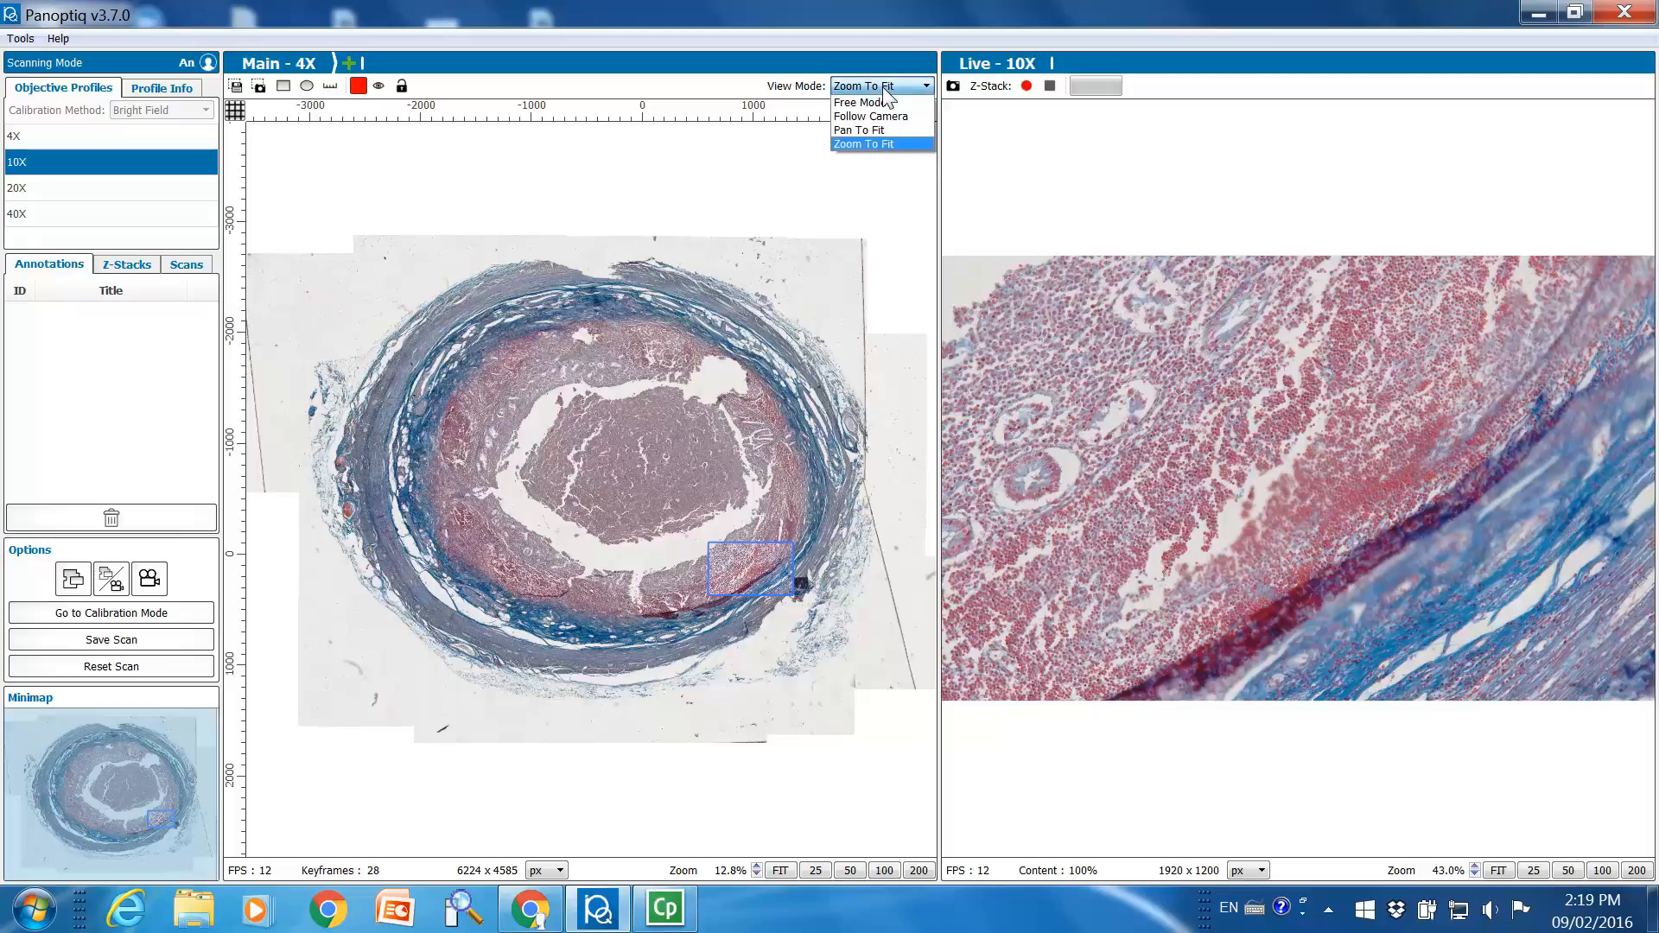
{"action": "left_click", "coordinate": [882, 89]}
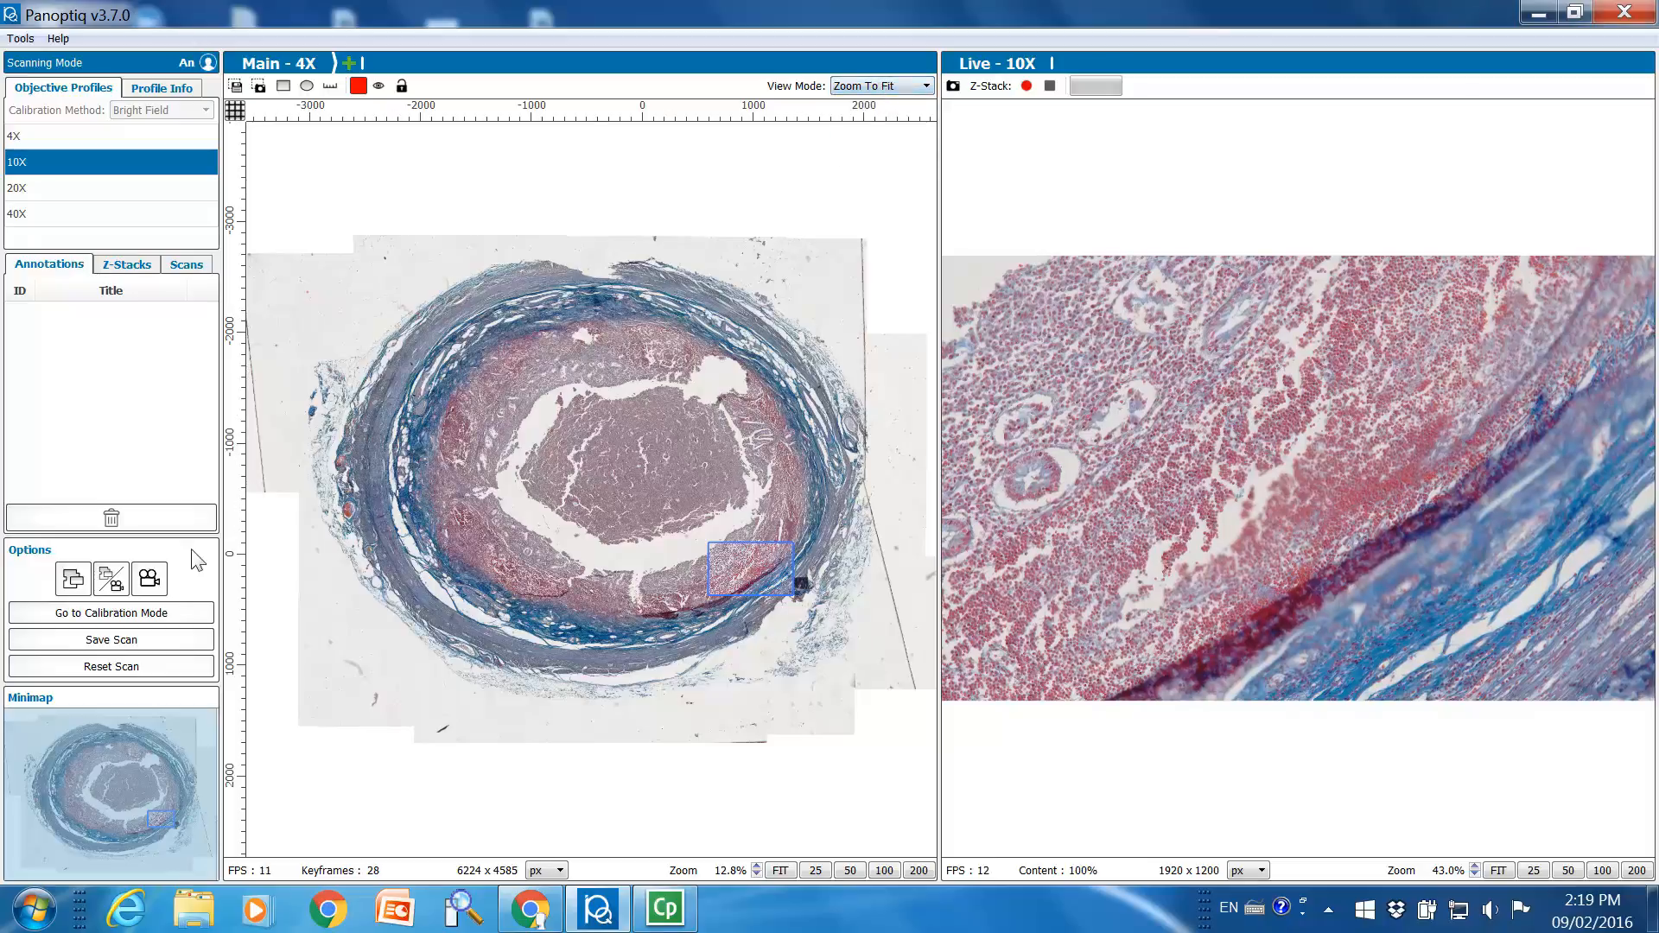
View the main scan alone and the live view alone, ending with both side by side
{"action": "left_click", "coordinate": [62, 586]}
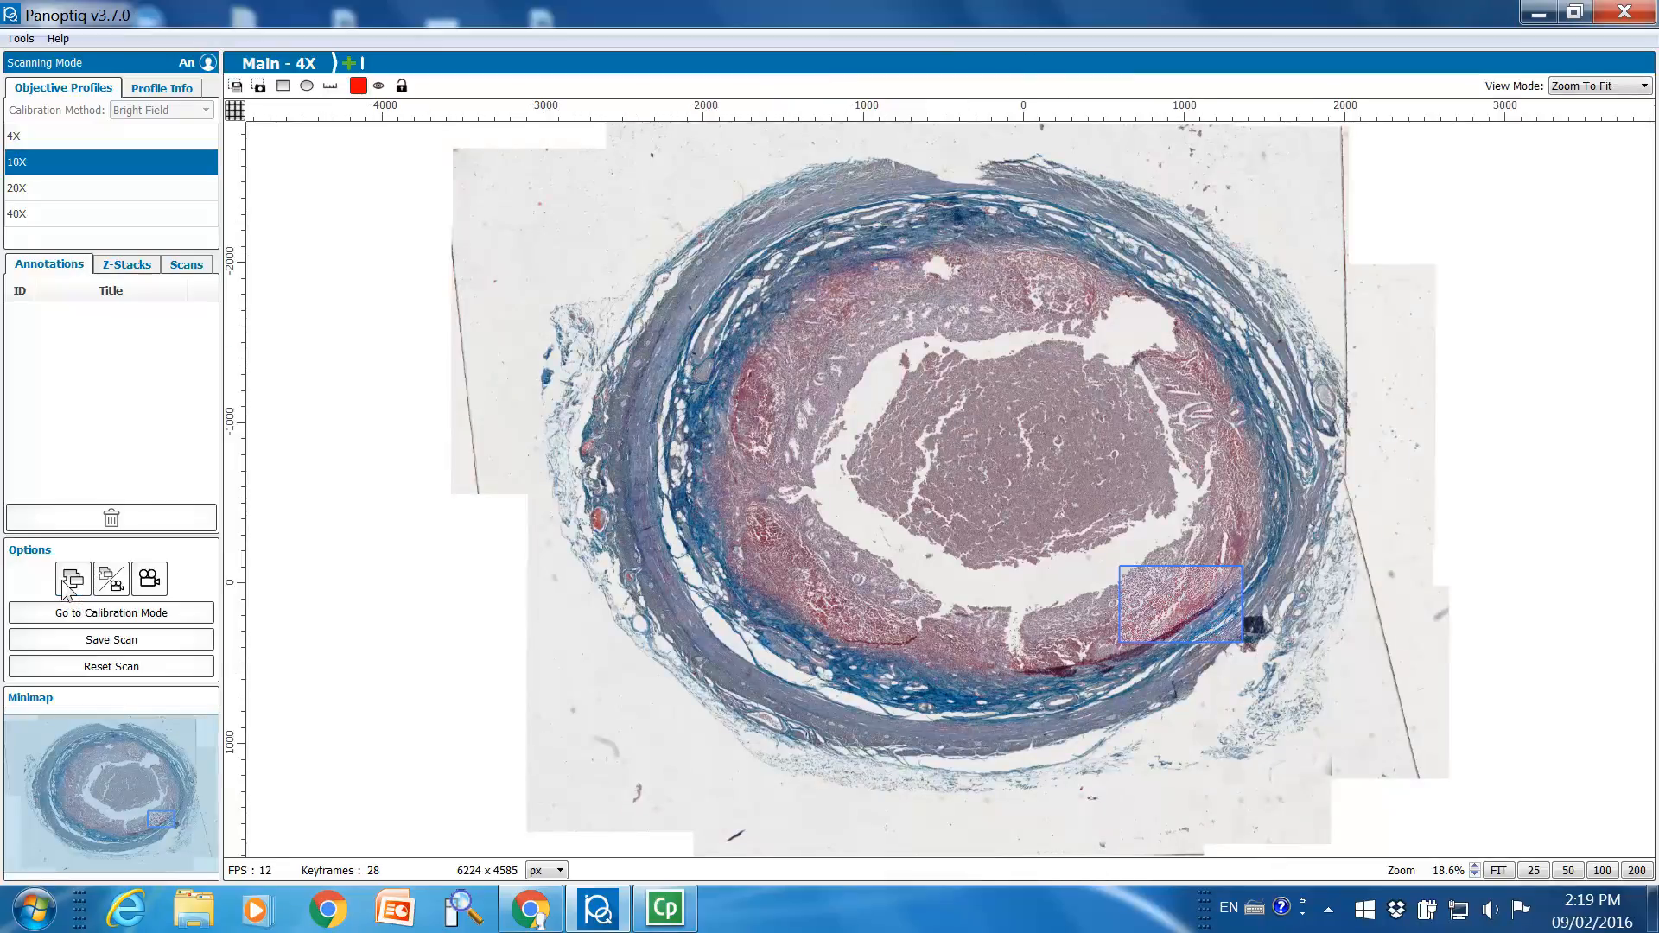
{"action": "left_click", "coordinate": [121, 586]}
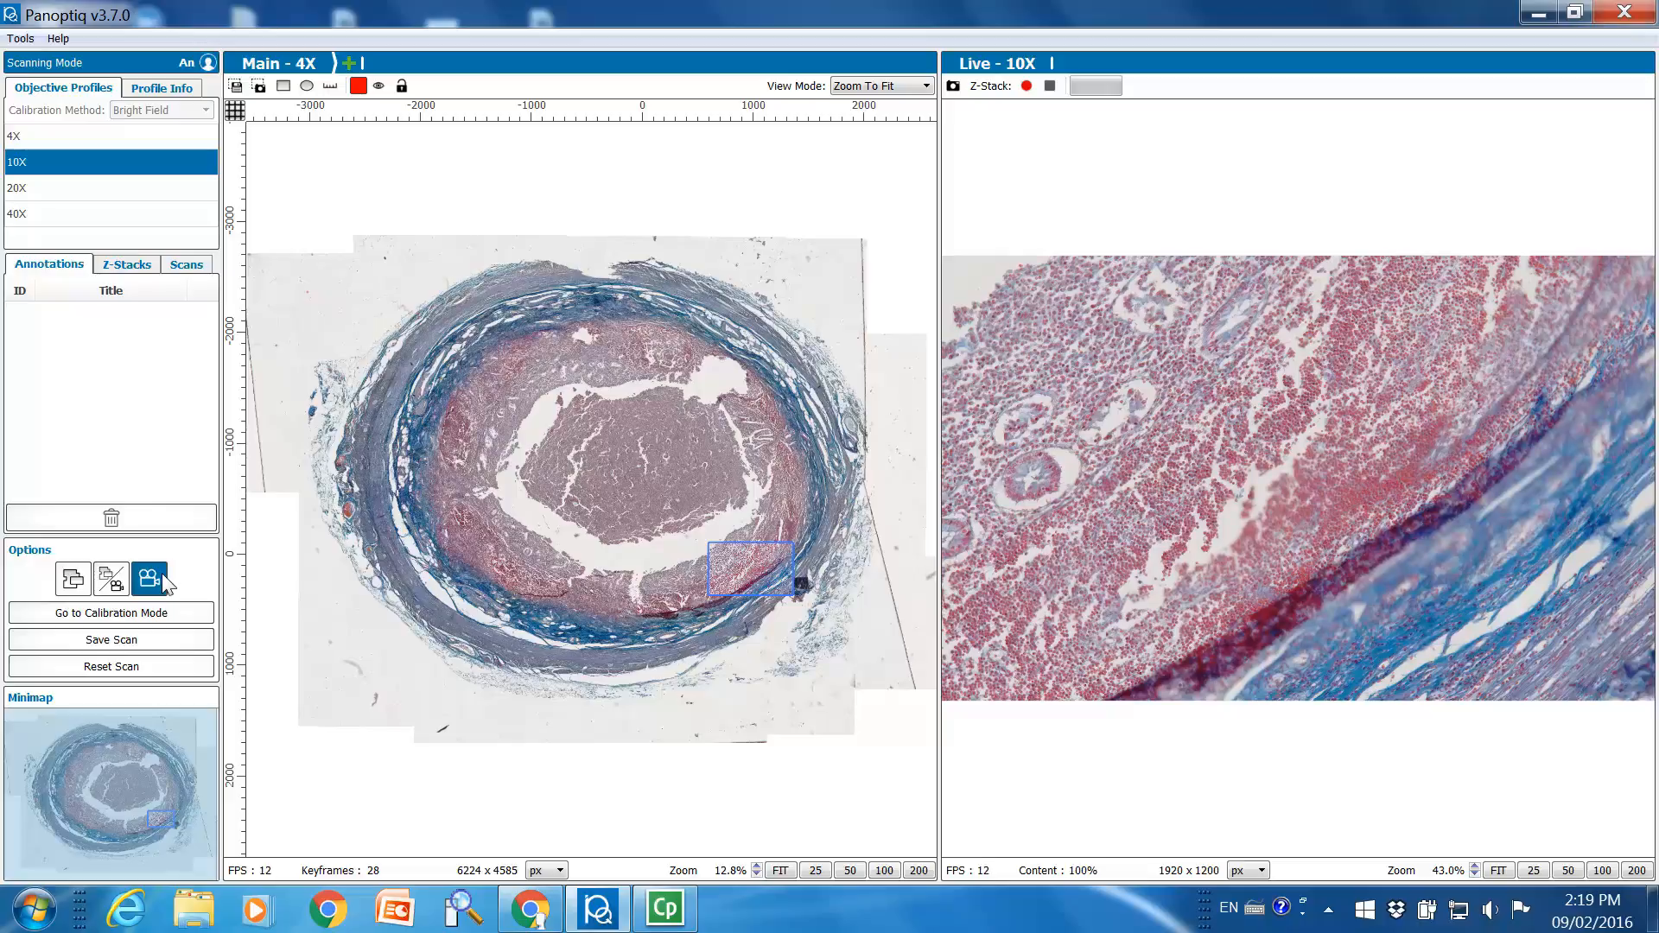
{"action": "left_click", "coordinate": [151, 578]}
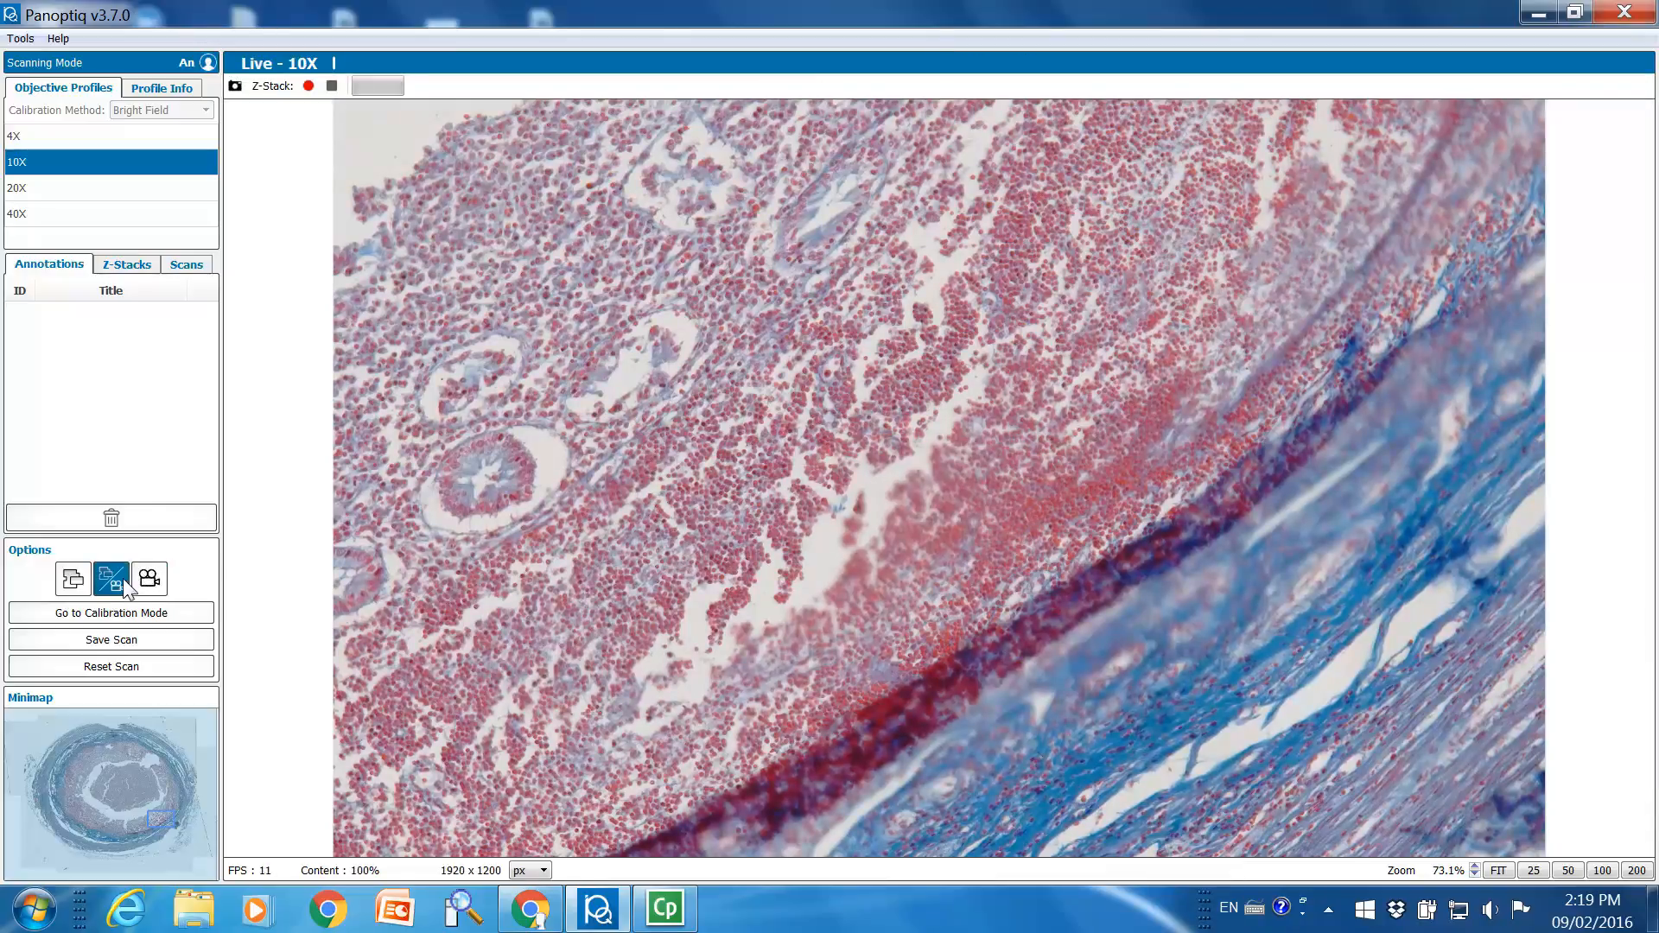
{"action": "left_click", "coordinate": [123, 579]}
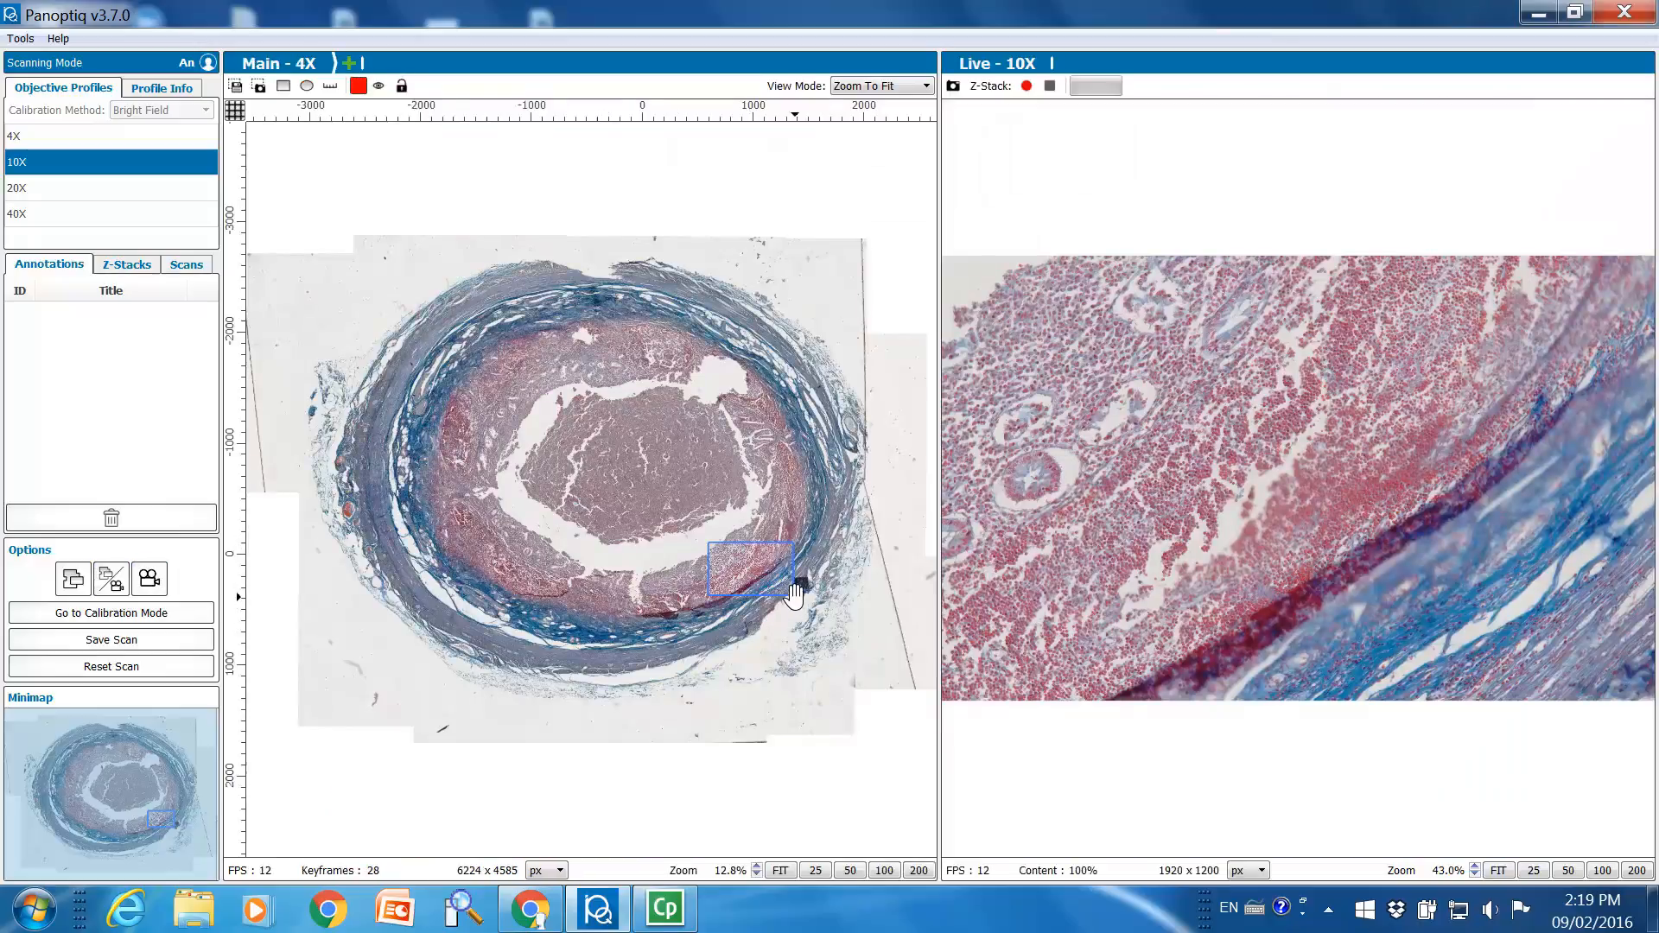
Switch the main 4X scan's view mode to Free Mode around the live frame
{"action": "scroll", "coordinate": [789, 587], "scroll_direction": "up", "scroll_amount": 3}
{"action": "scroll", "coordinate": [789, 588], "scroll_direction": "up", "scroll_amount": 1}
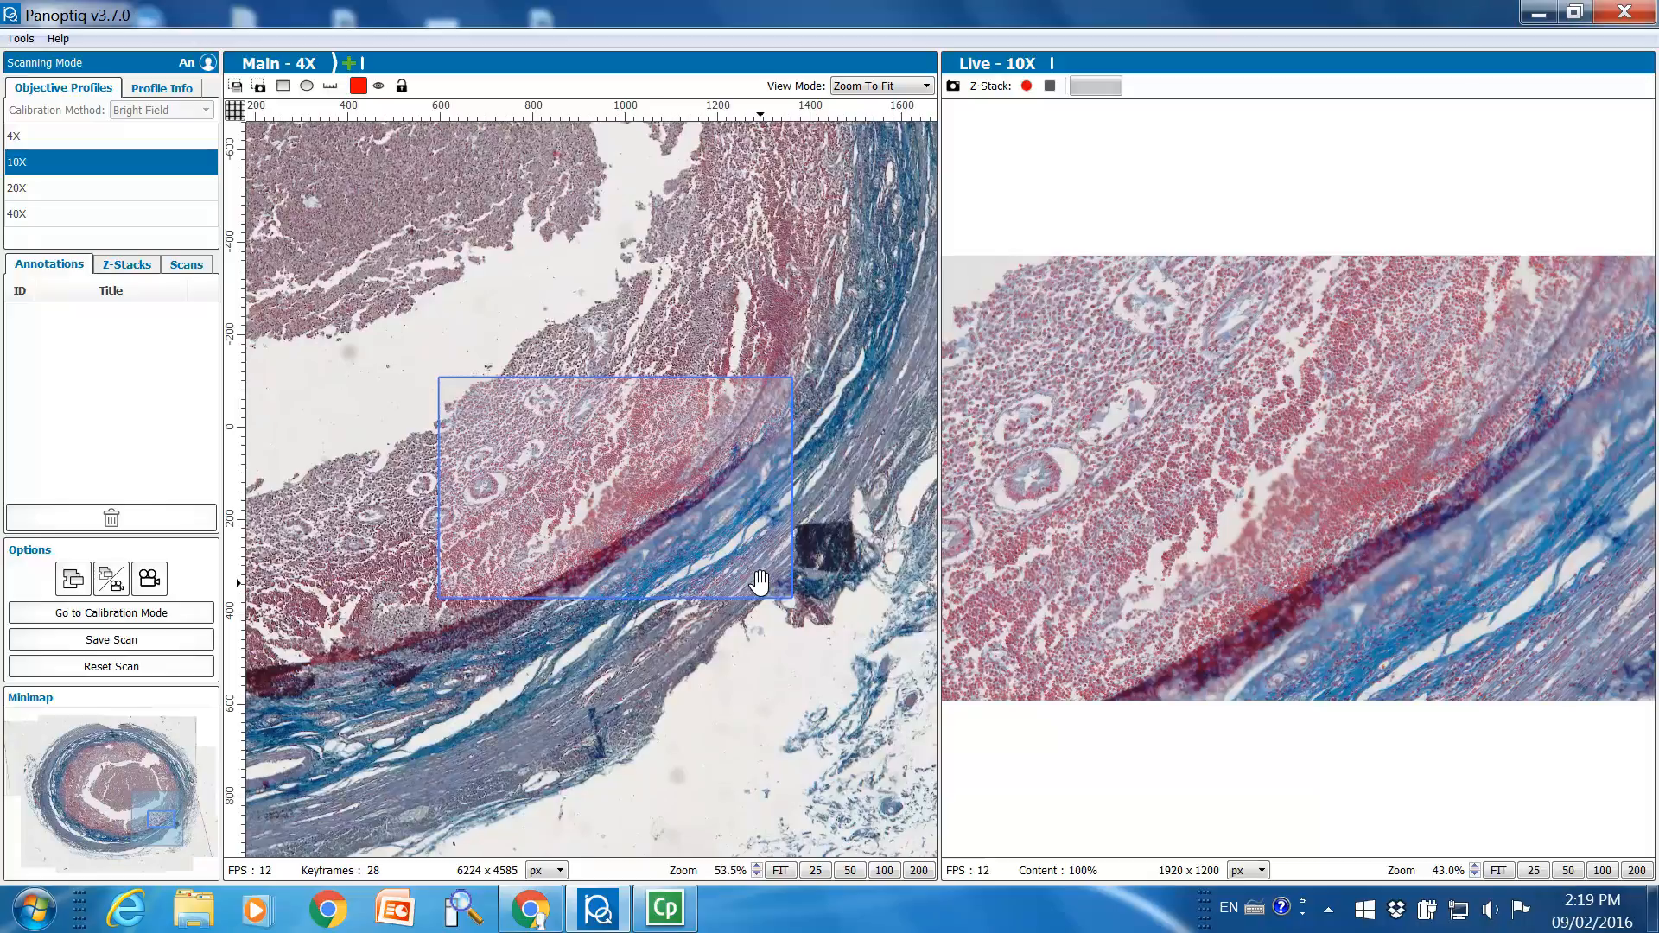
{"action": "left_click", "coordinate": [905, 88]}
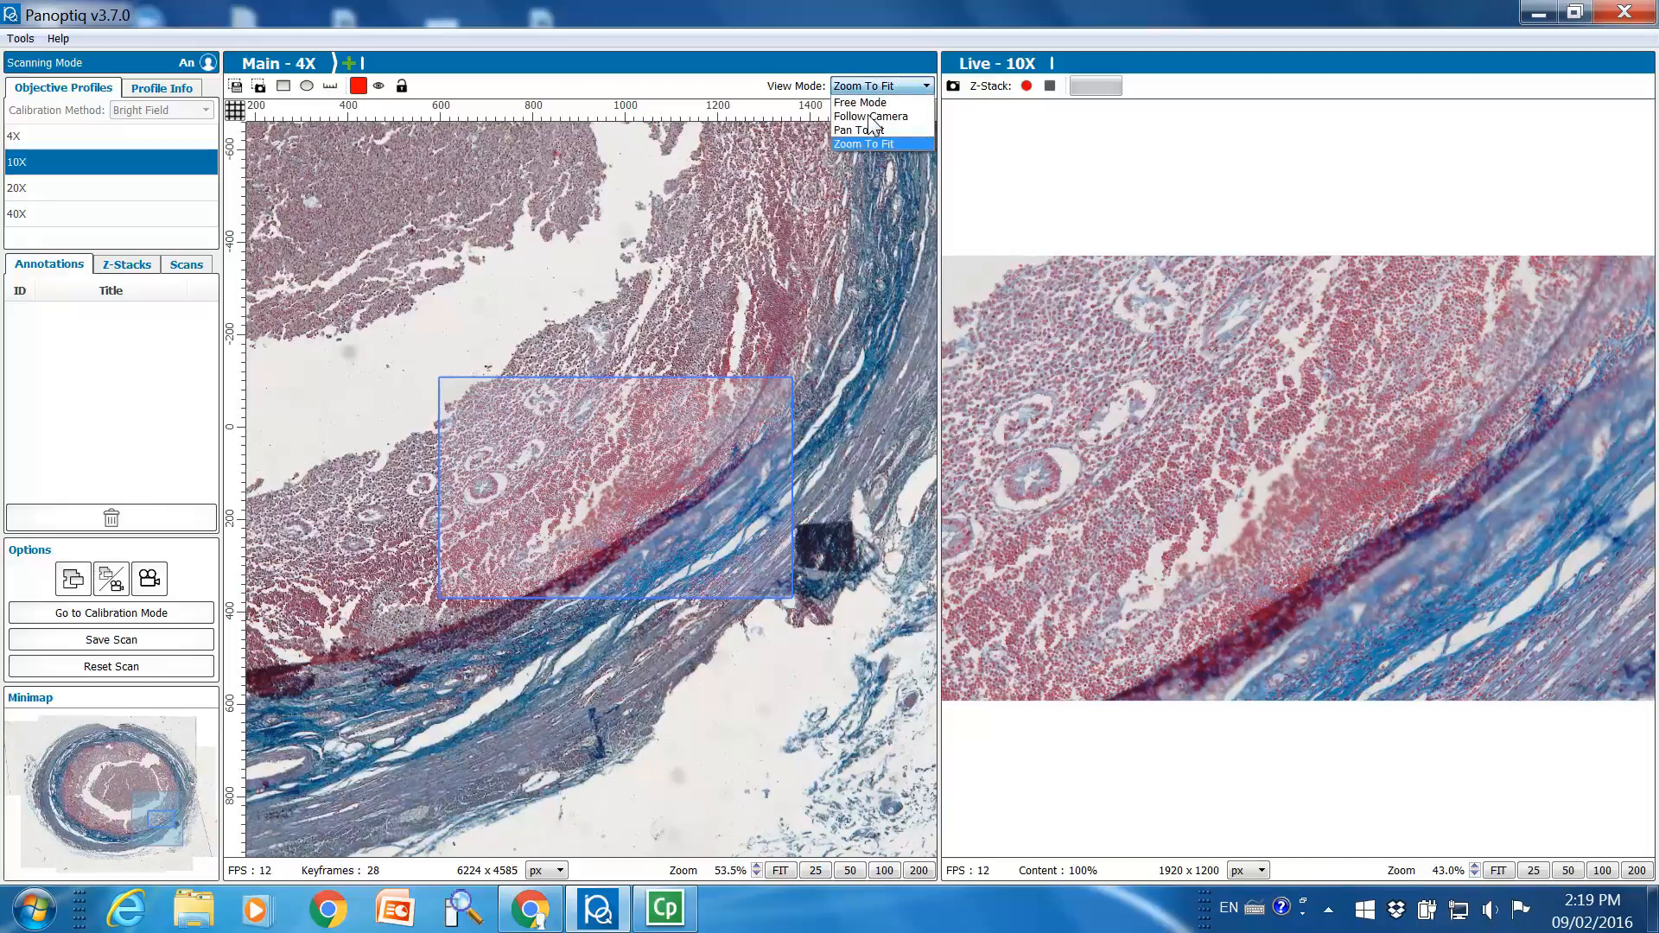
{"action": "left_click", "coordinate": [872, 102]}
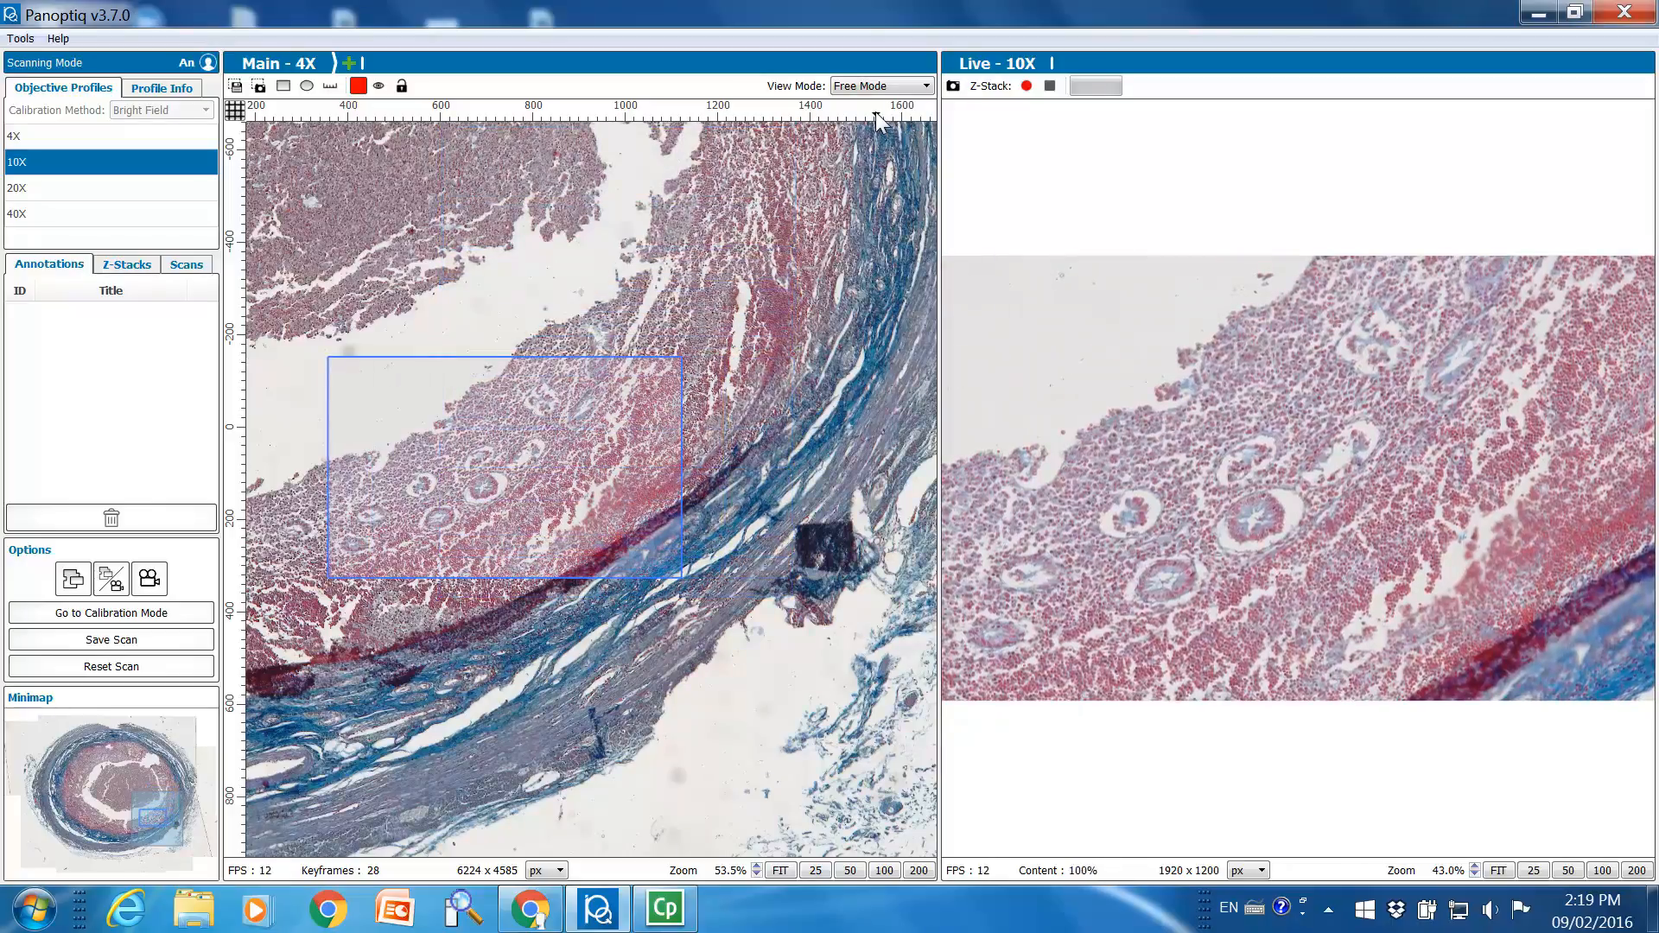
Set the view mode to Follow Camera and add a 10X scan of the lower-left part of the tissue ring
{"action": "left_click", "coordinate": [876, 87]}
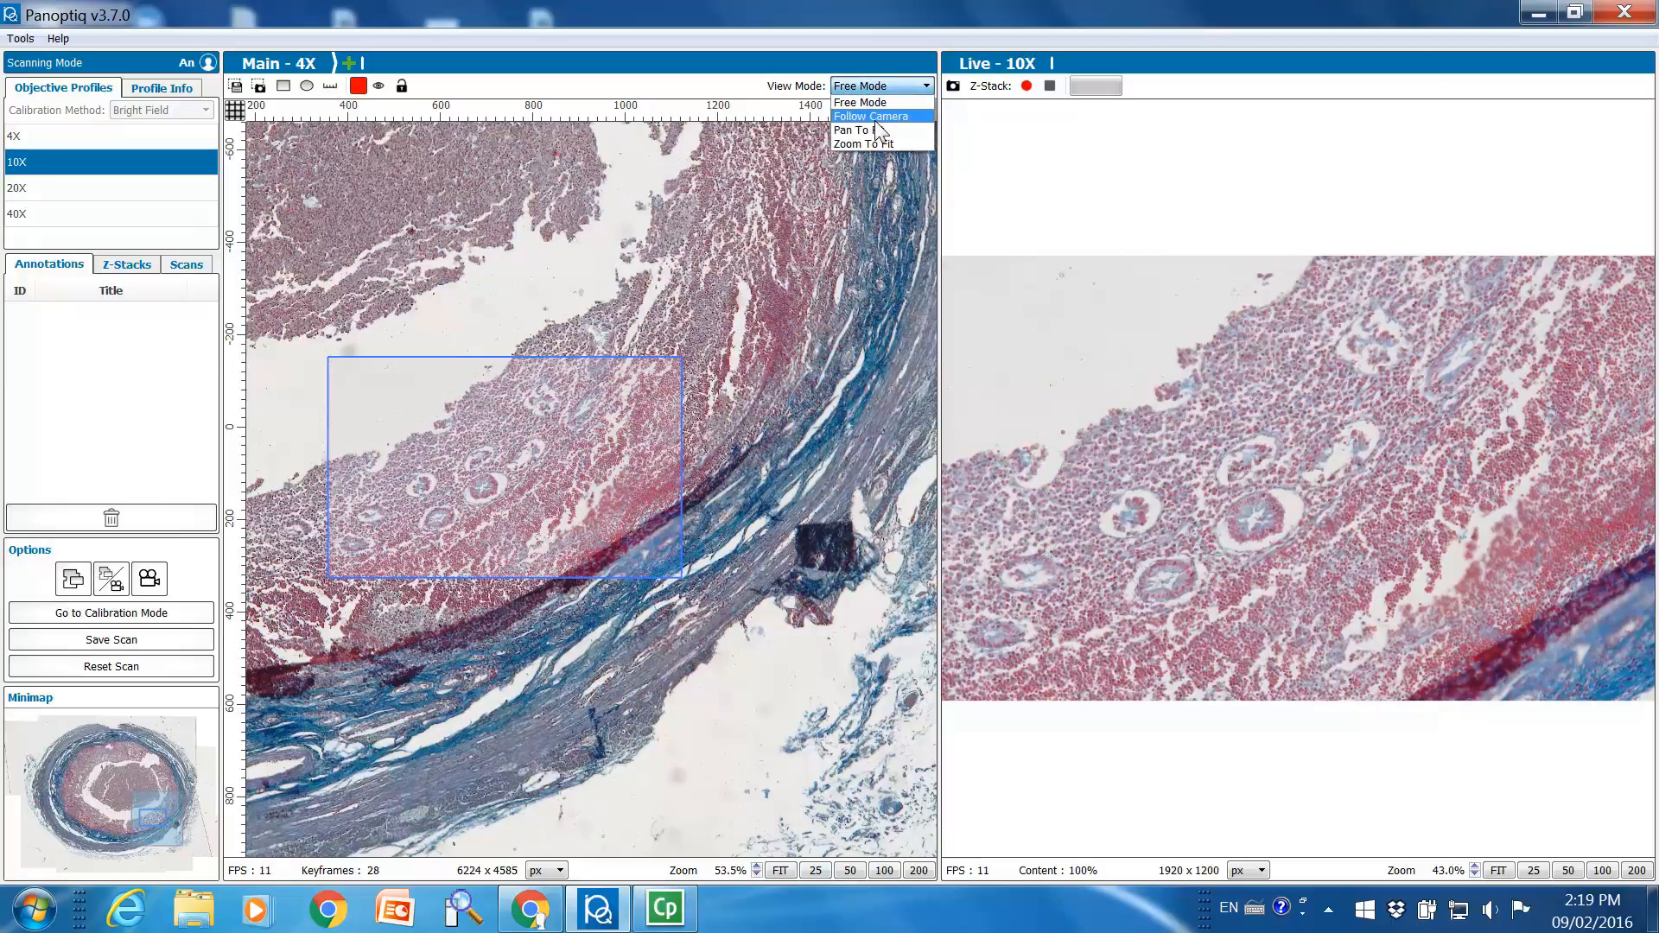
{"action": "left_click", "coordinate": [874, 118]}
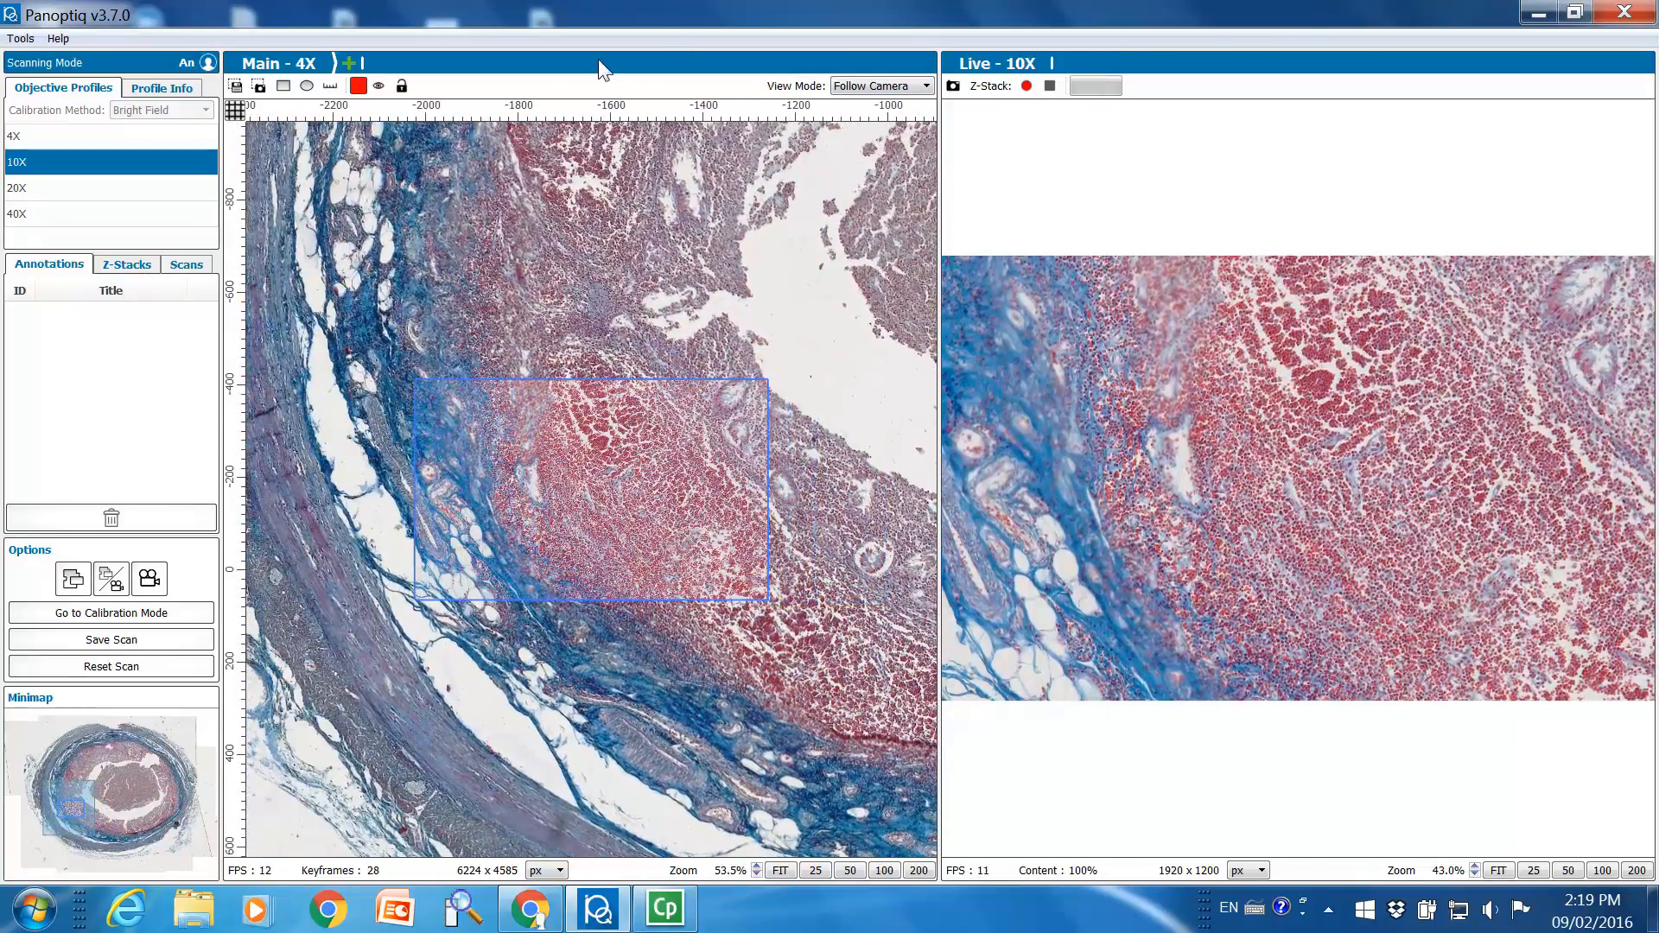
{"action": "left_click", "coordinate": [346, 58]}
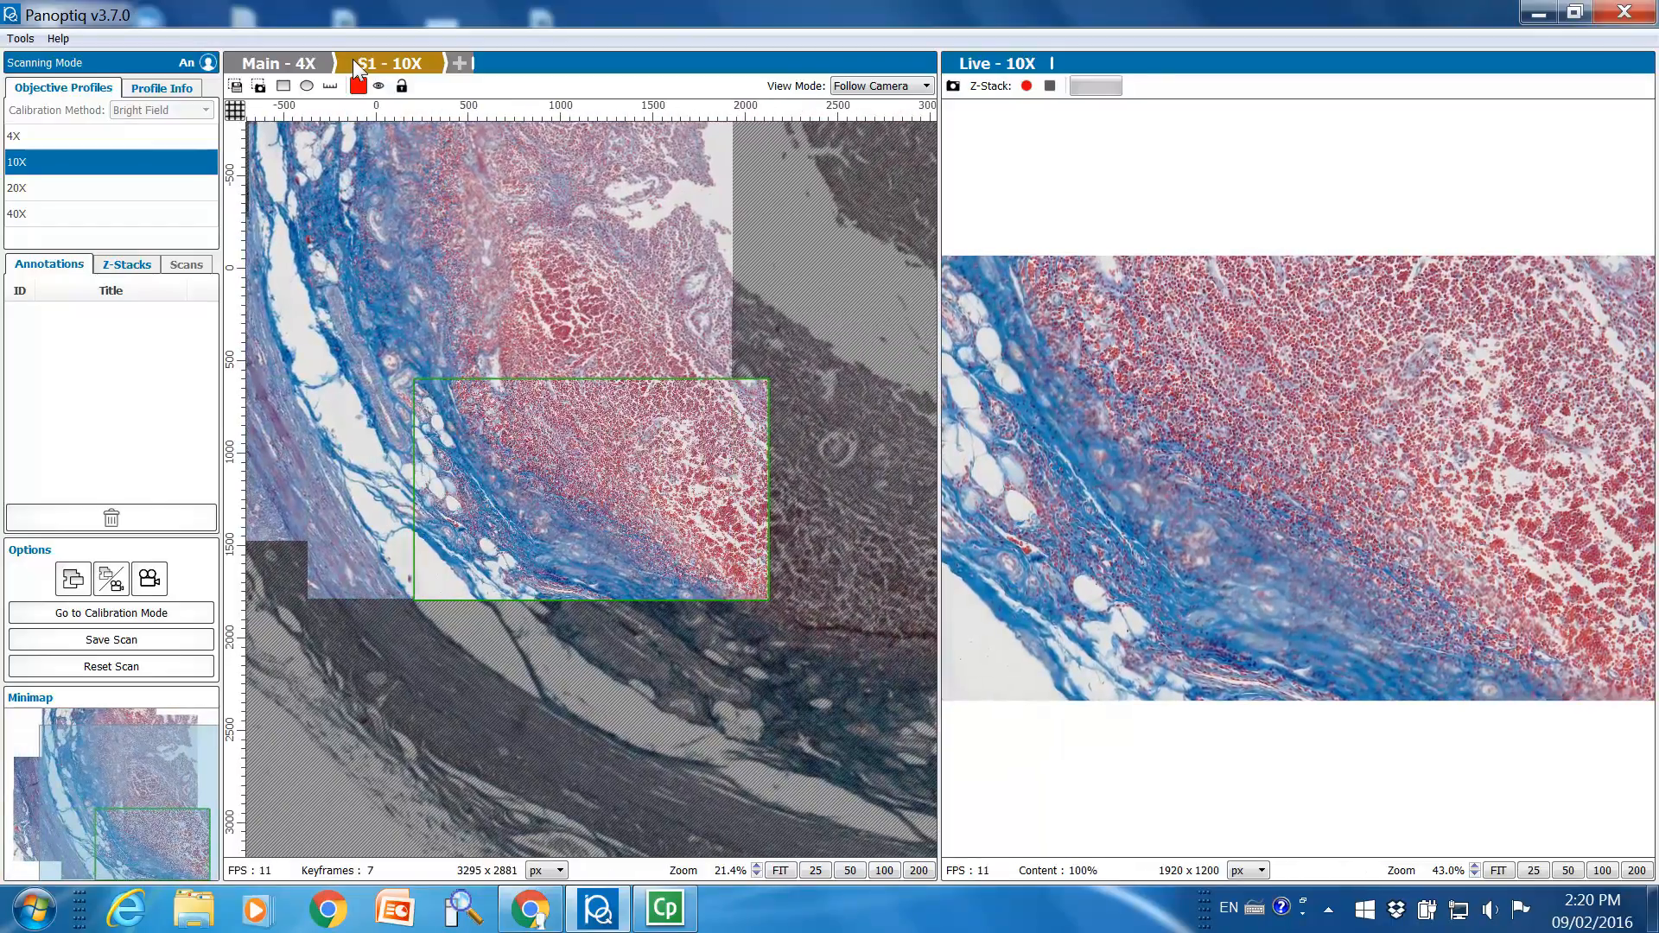
Set the view mode to Free Mode and view the whole S1 10X scan over the dimmed main scan
{"action": "left_click", "coordinate": [855, 86]}
{"action": "left_click", "coordinate": [858, 103]}
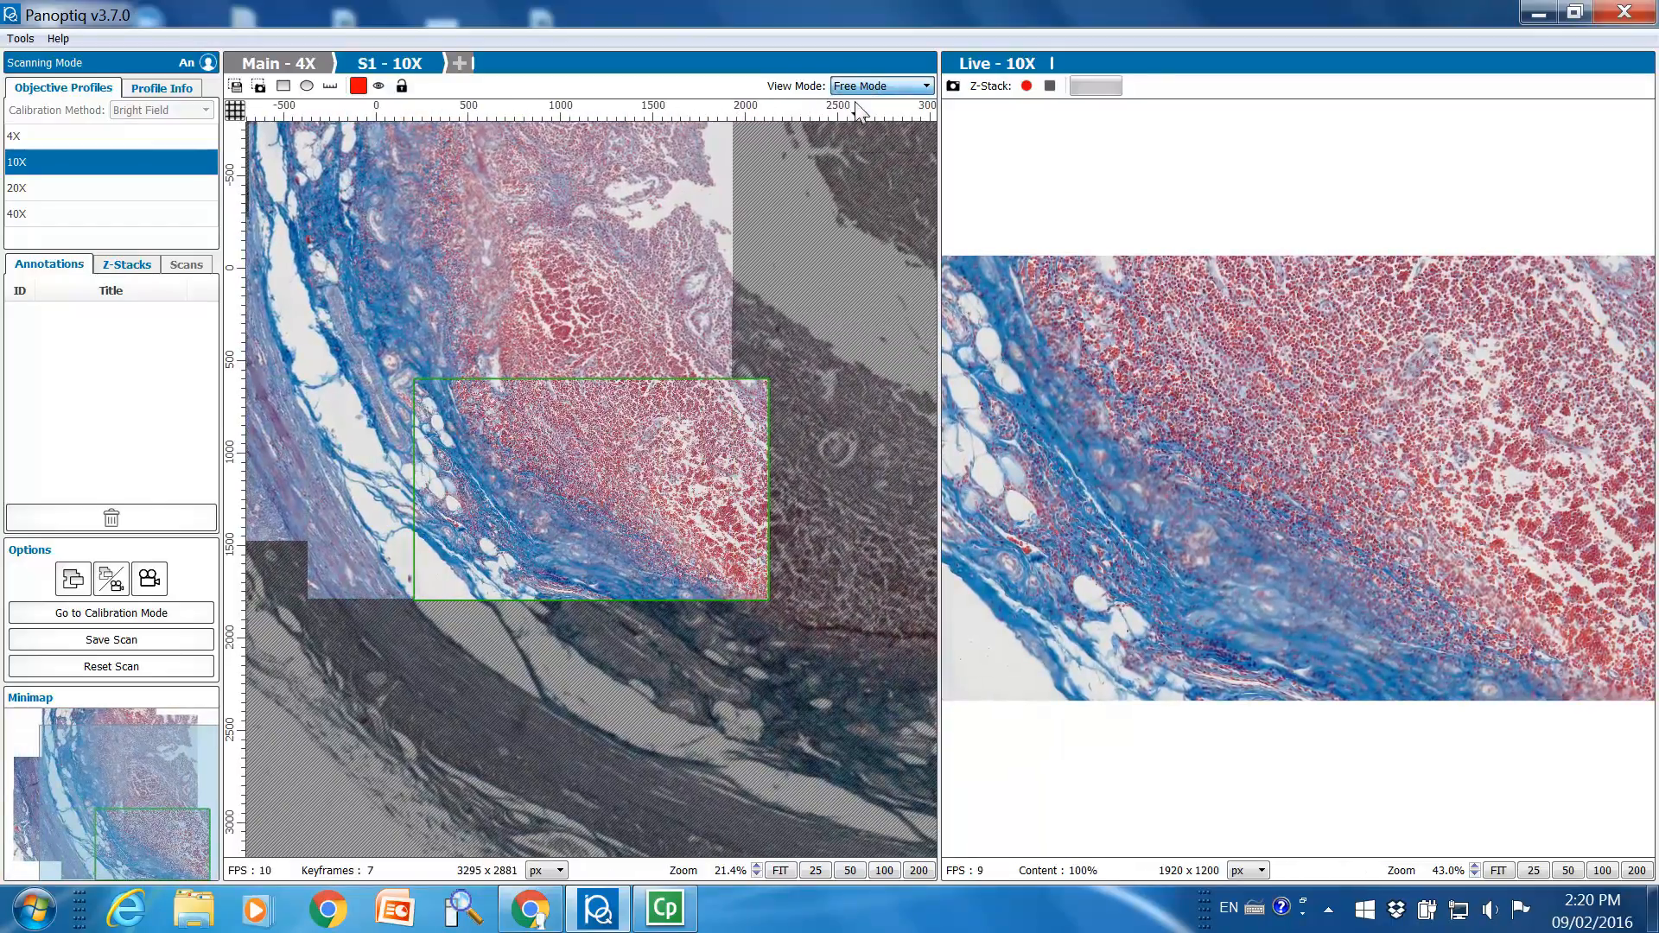
{"action": "scroll", "coordinate": [836, 222], "scroll_direction": "down", "scroll_amount": 3}
{"action": "left_click_drag", "start_coordinate": [836, 222], "coordinate": [755, 277]}
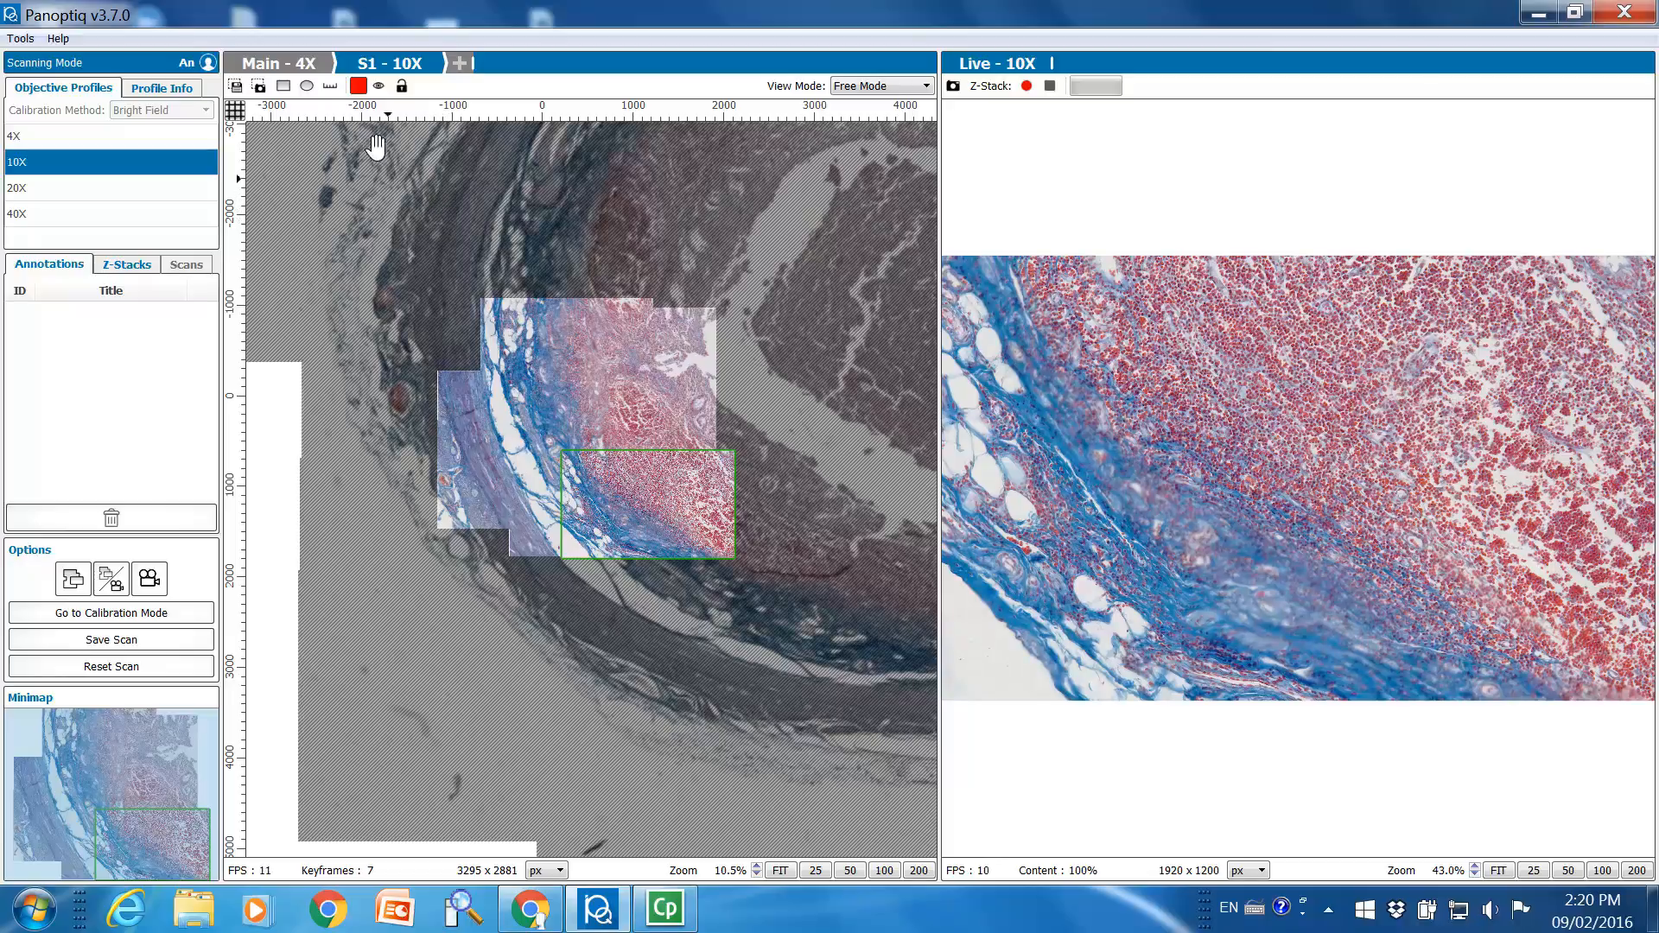
Return to the main 4X scan and display it without the live view, framing the S1 scan's outline
{"action": "left_click", "coordinate": [314, 60]}
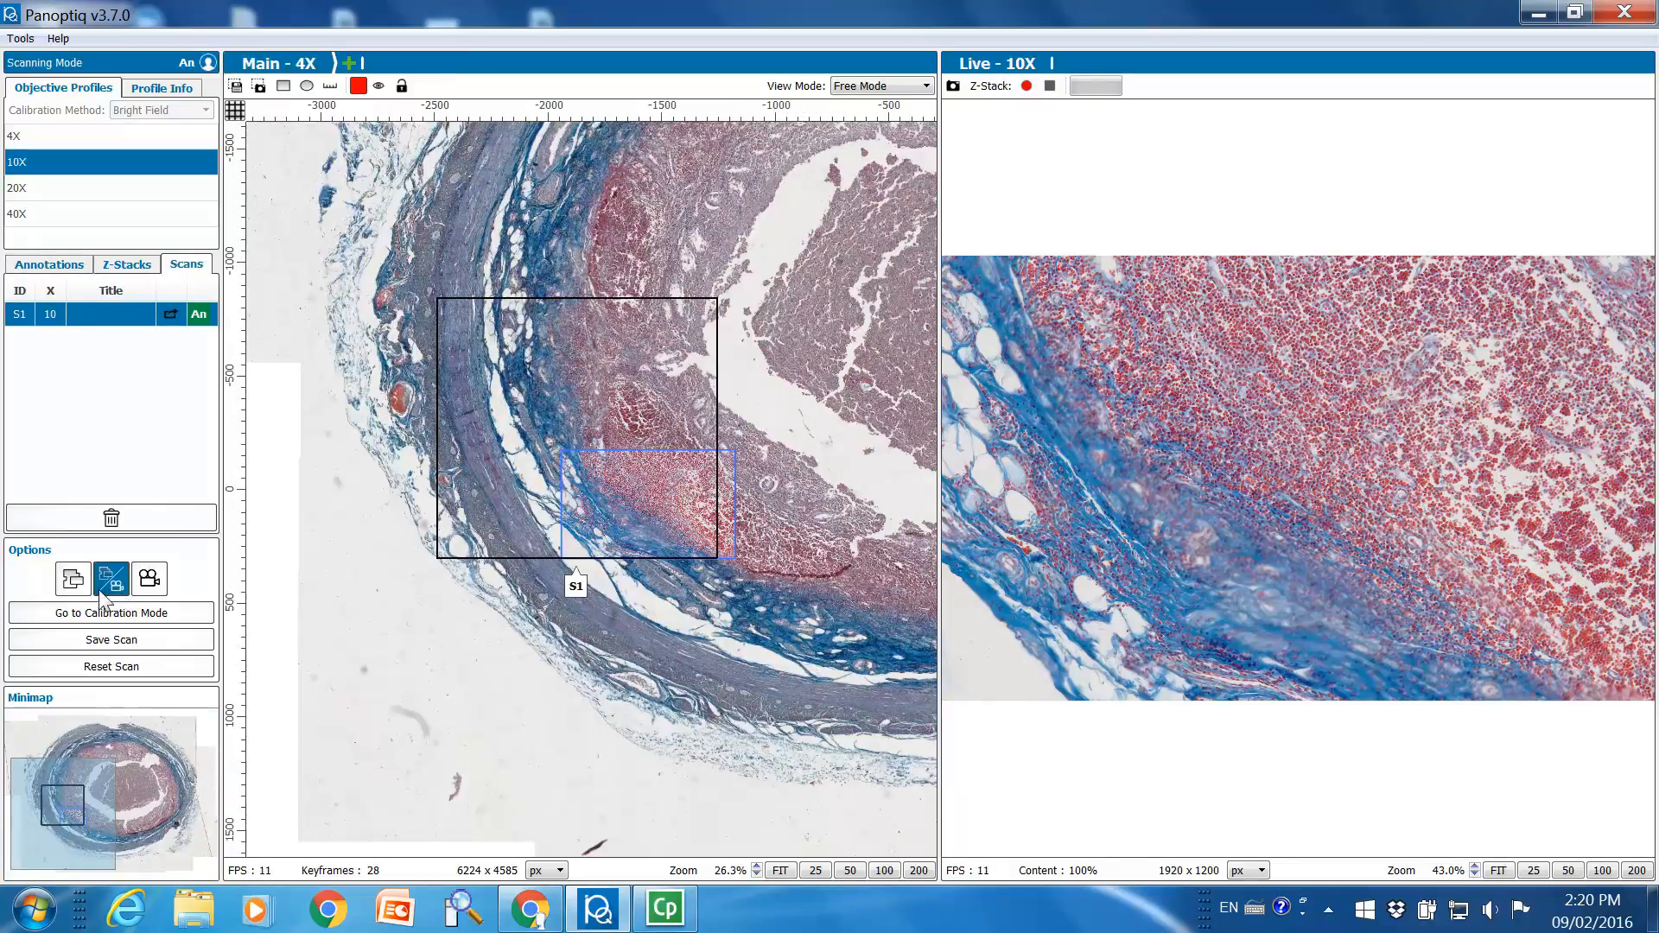
{"action": "left_click", "coordinate": [72, 588]}
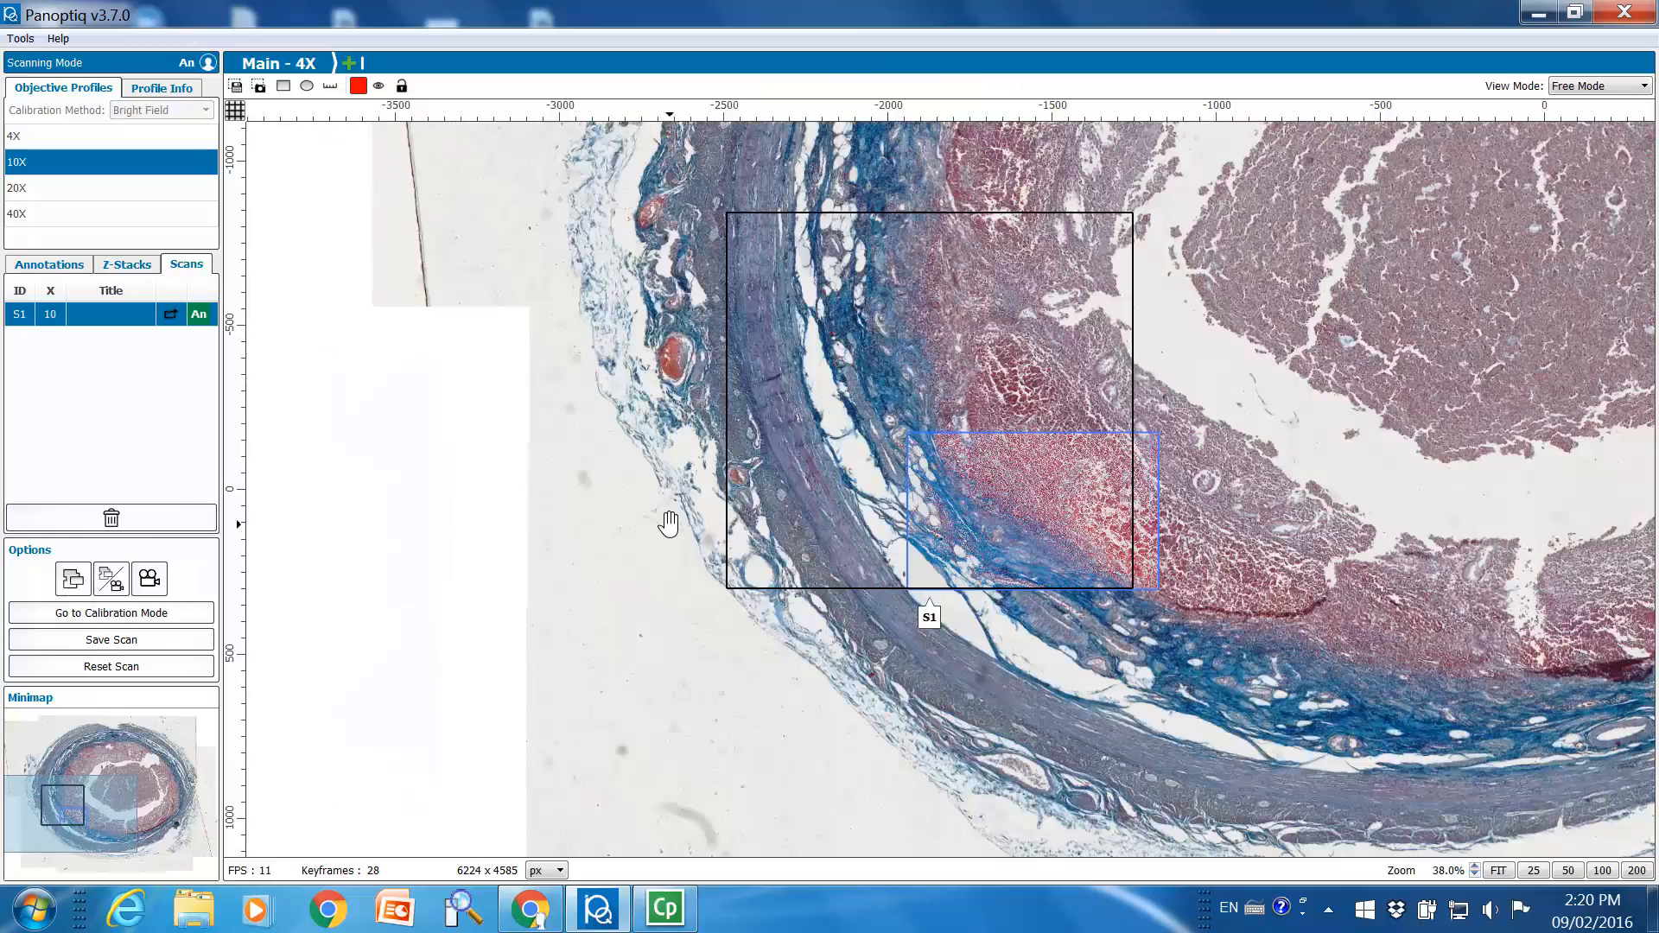
{"action": "left_click_drag", "start_coordinate": [1425, 278], "coordinate": [972, 429]}
{"action": "scroll", "coordinate": [967, 431], "scroll_direction": "down", "scroll_amount": 5}
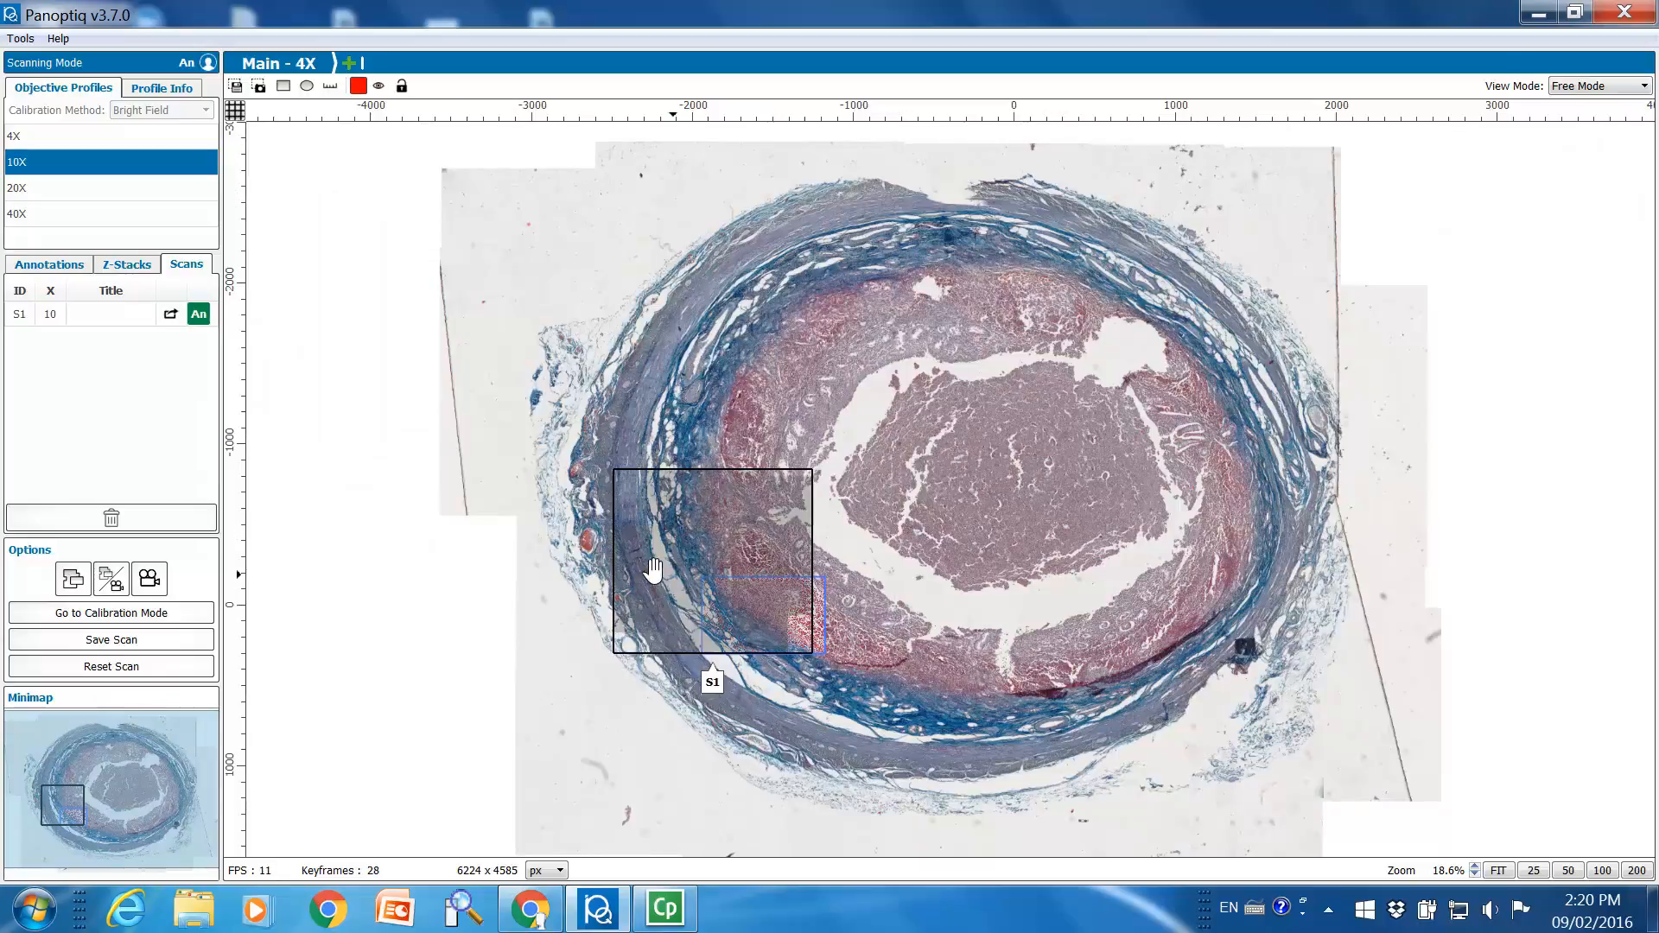
{"action": "left_click_drag", "start_coordinate": [965, 419], "coordinate": [1103, 289]}
{"action": "scroll", "coordinate": [937, 439], "scroll_direction": "up", "scroll_amount": 7}
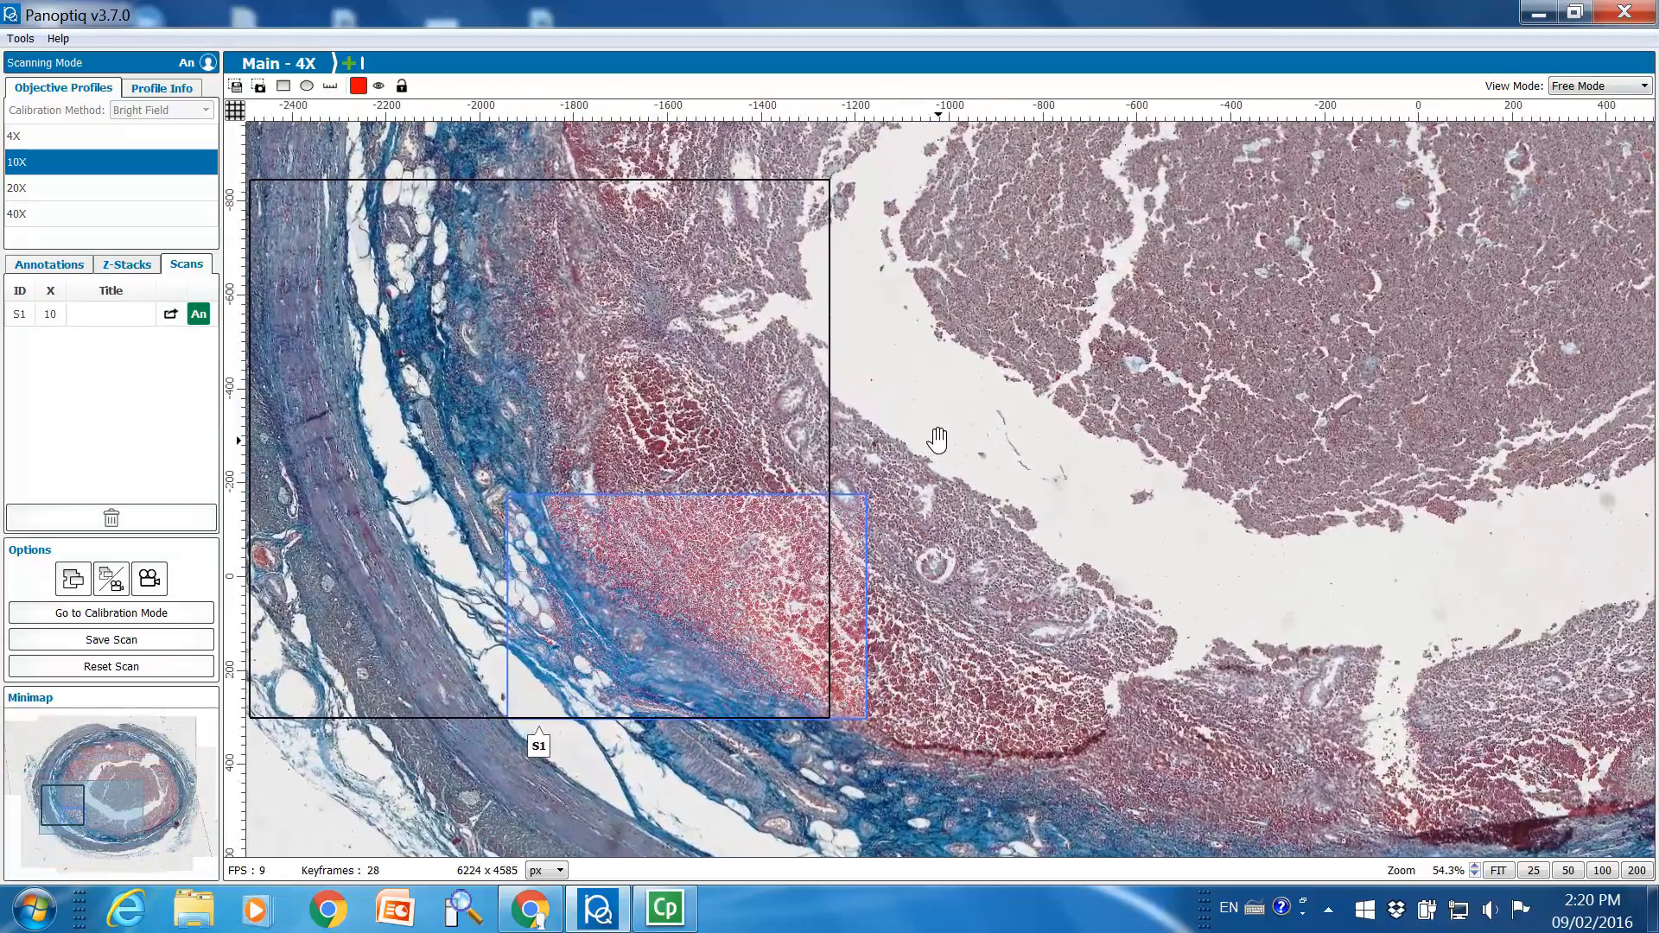
{"action": "left_click_drag", "start_coordinate": [937, 440], "coordinate": [1287, 423]}
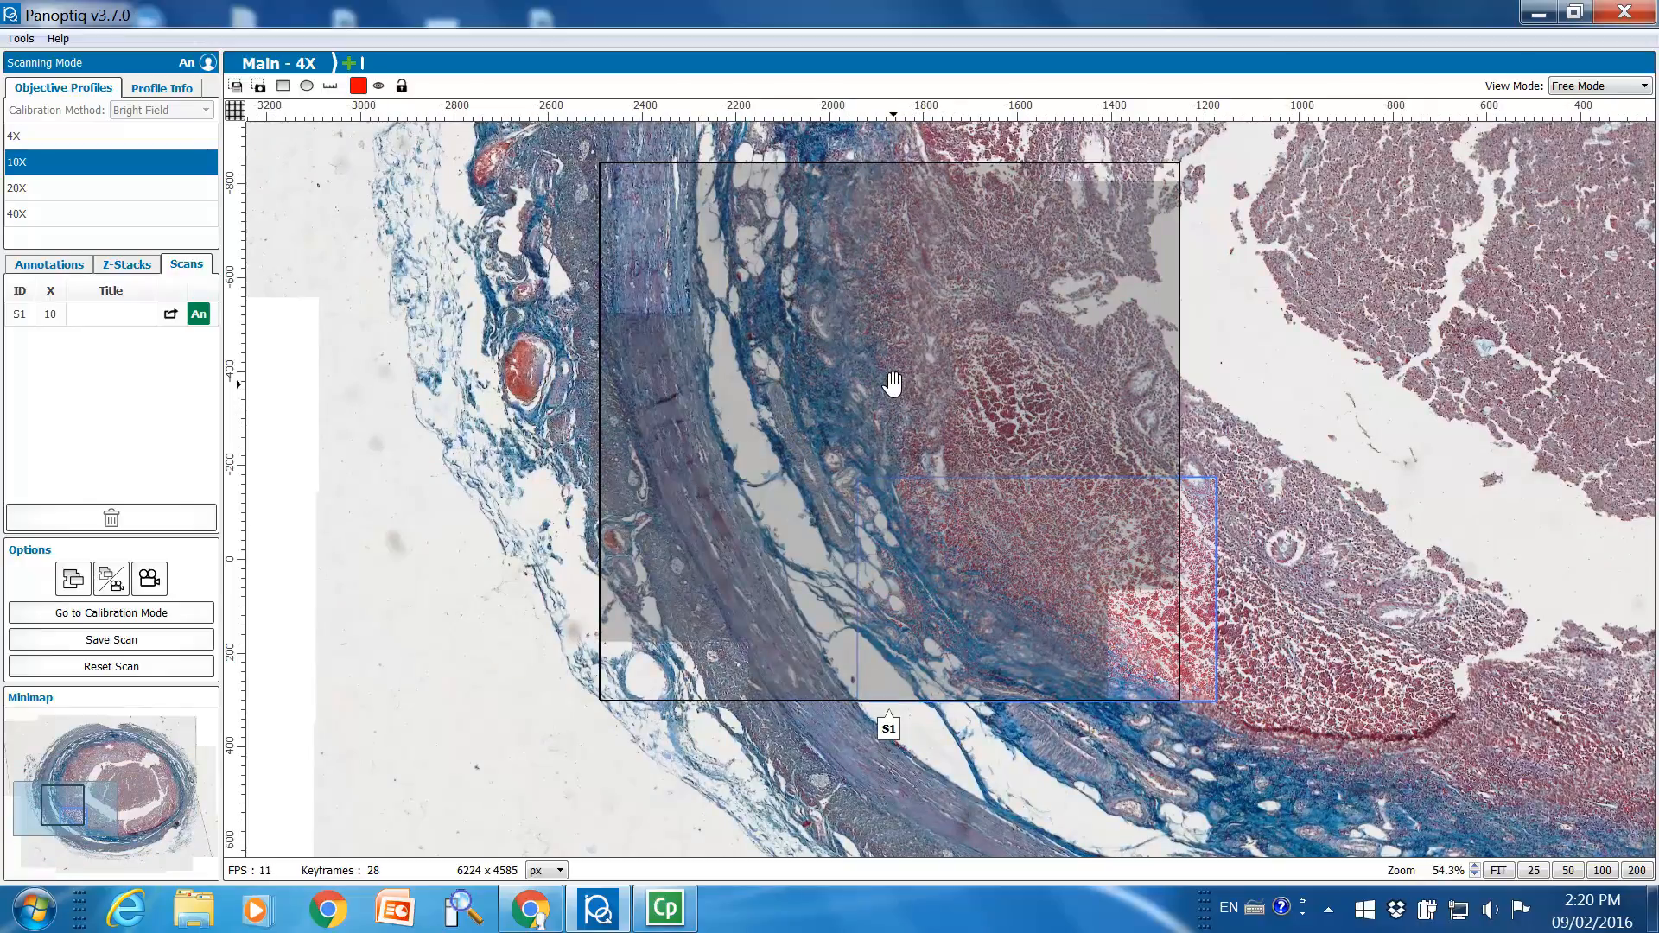
Open the S1 10X scan from its outline on the main scan and examine its tissue detail
{"action": "left_click", "coordinate": [893, 383]}
{"action": "double_click", "coordinate": [892, 383]}
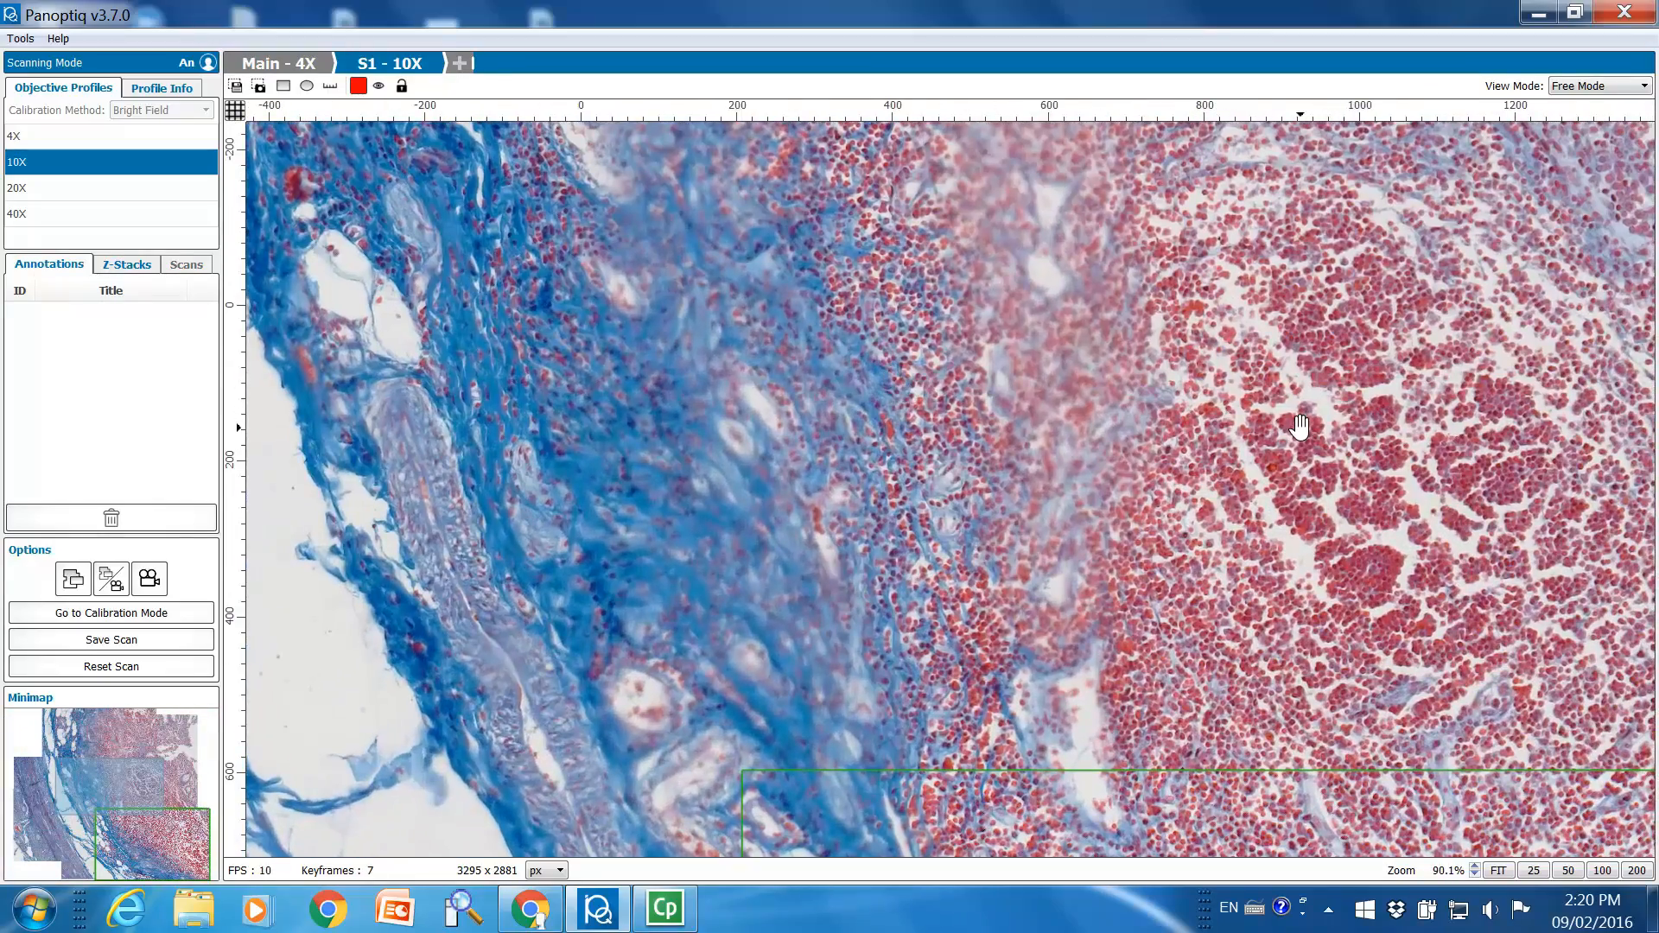
{"action": "left_click_drag", "start_coordinate": [1300, 428], "coordinate": [837, 382]}
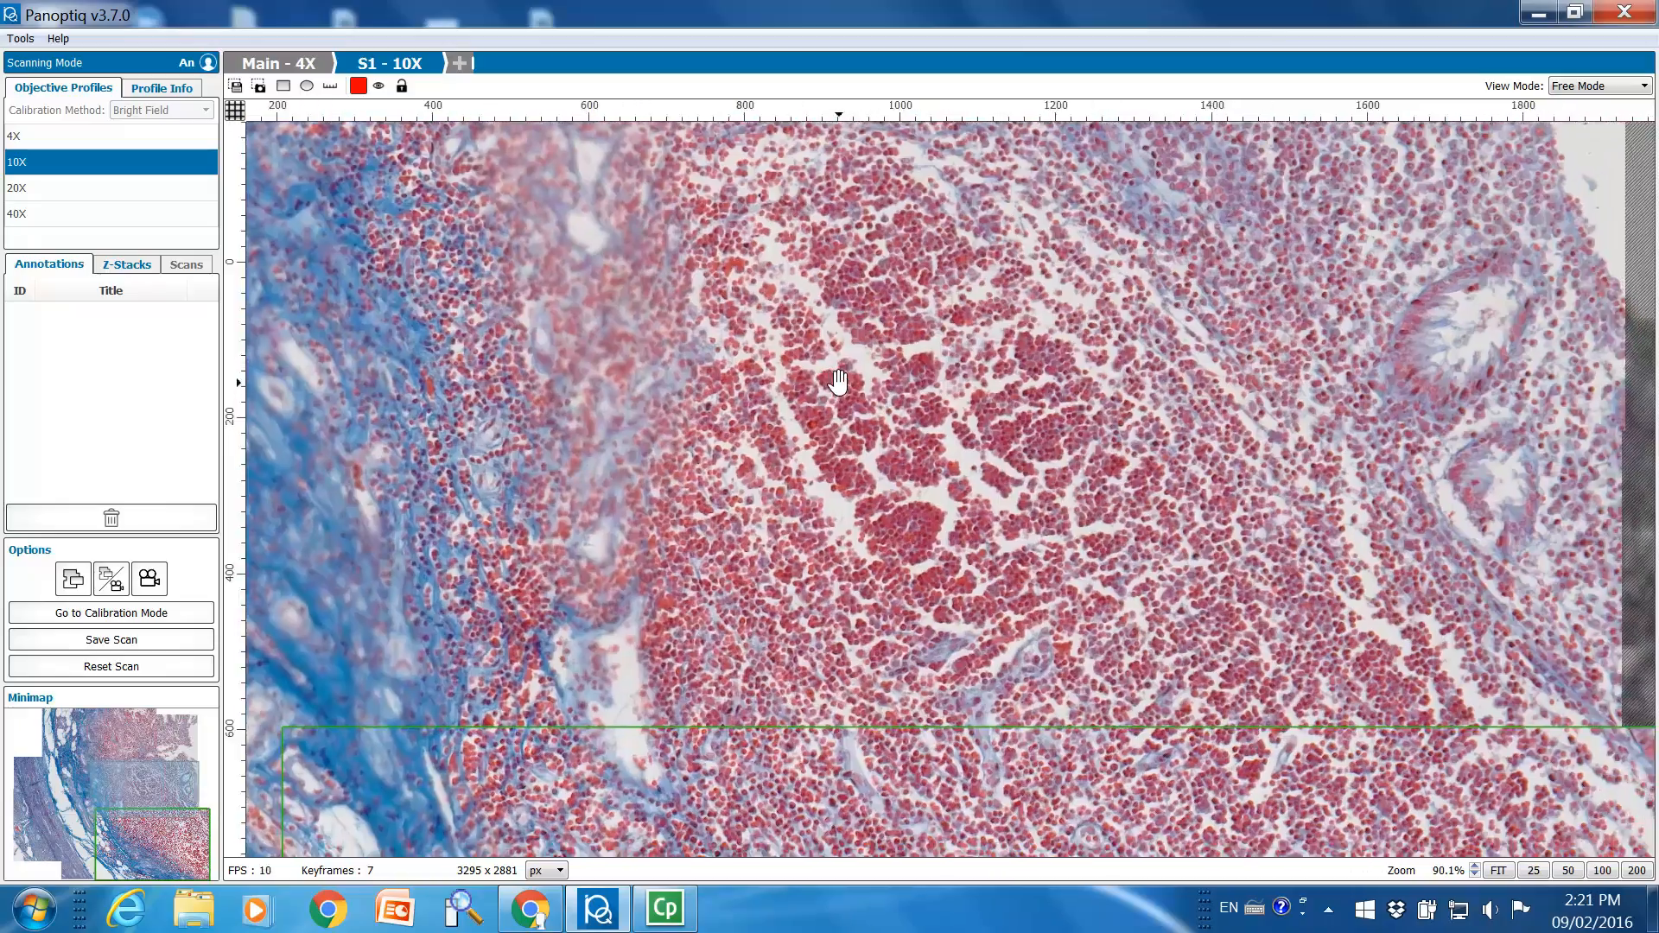
{"action": "scroll", "coordinate": [843, 388], "scroll_direction": "up", "scroll_amount": 5}
{"action": "scroll", "coordinate": [843, 388], "scroll_direction": "down", "scroll_amount": 3}
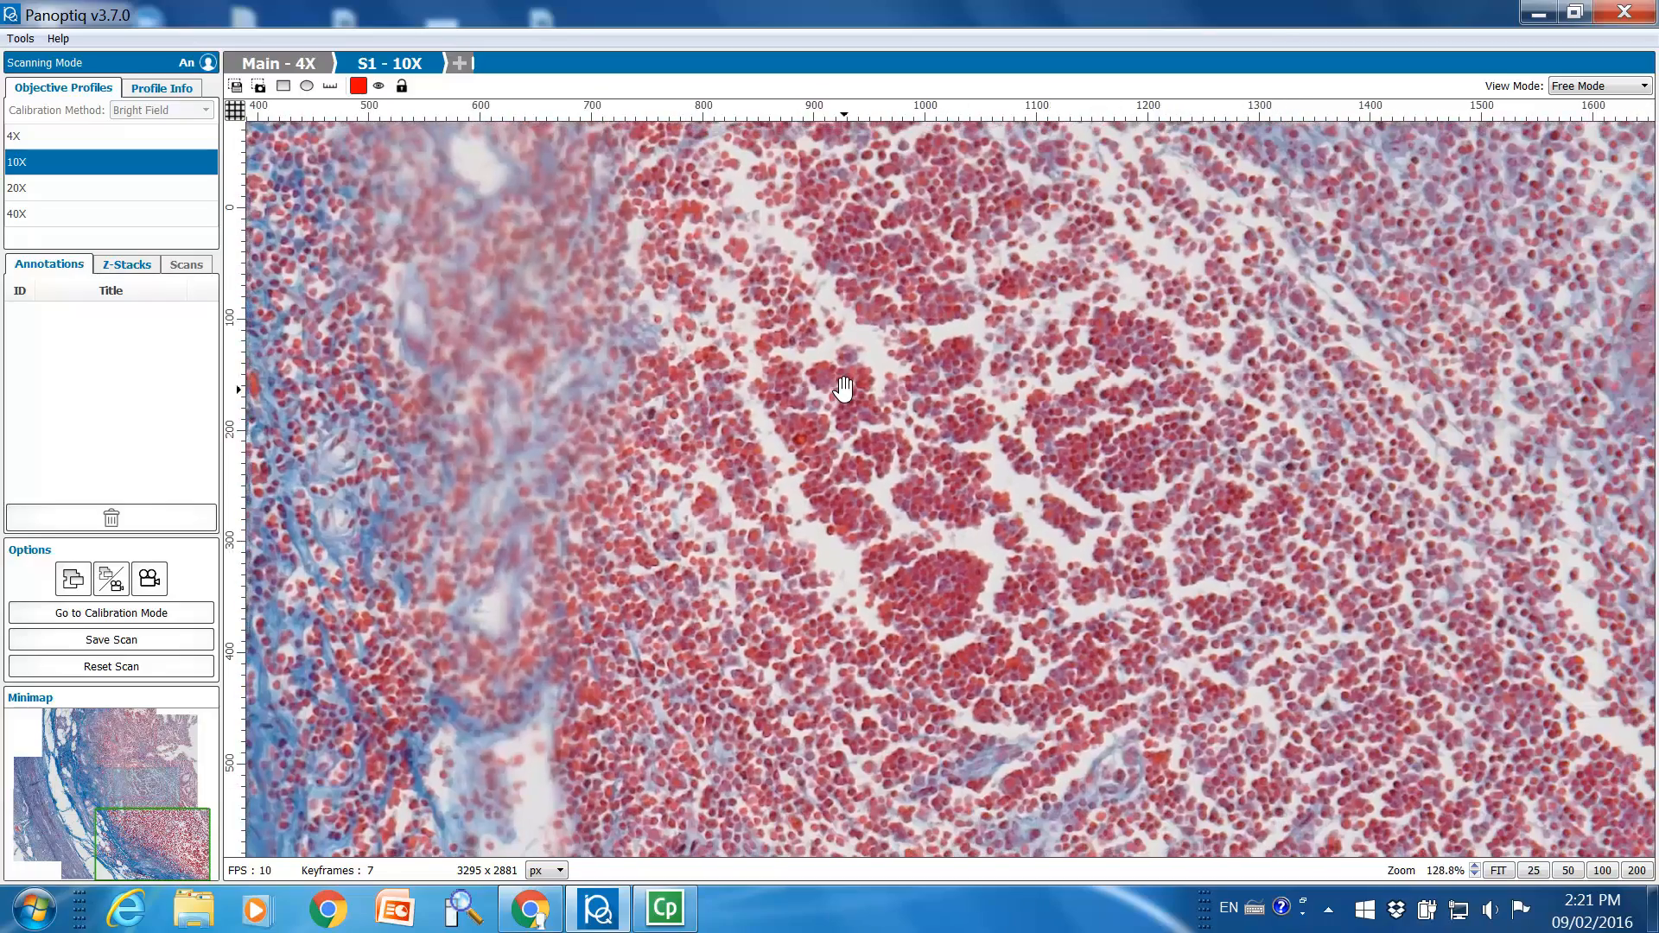
{"action": "scroll", "coordinate": [844, 388], "scroll_direction": "down", "scroll_amount": 2}
{"action": "scroll", "coordinate": [845, 391], "scroll_direction": "down", "scroll_amount": 5}
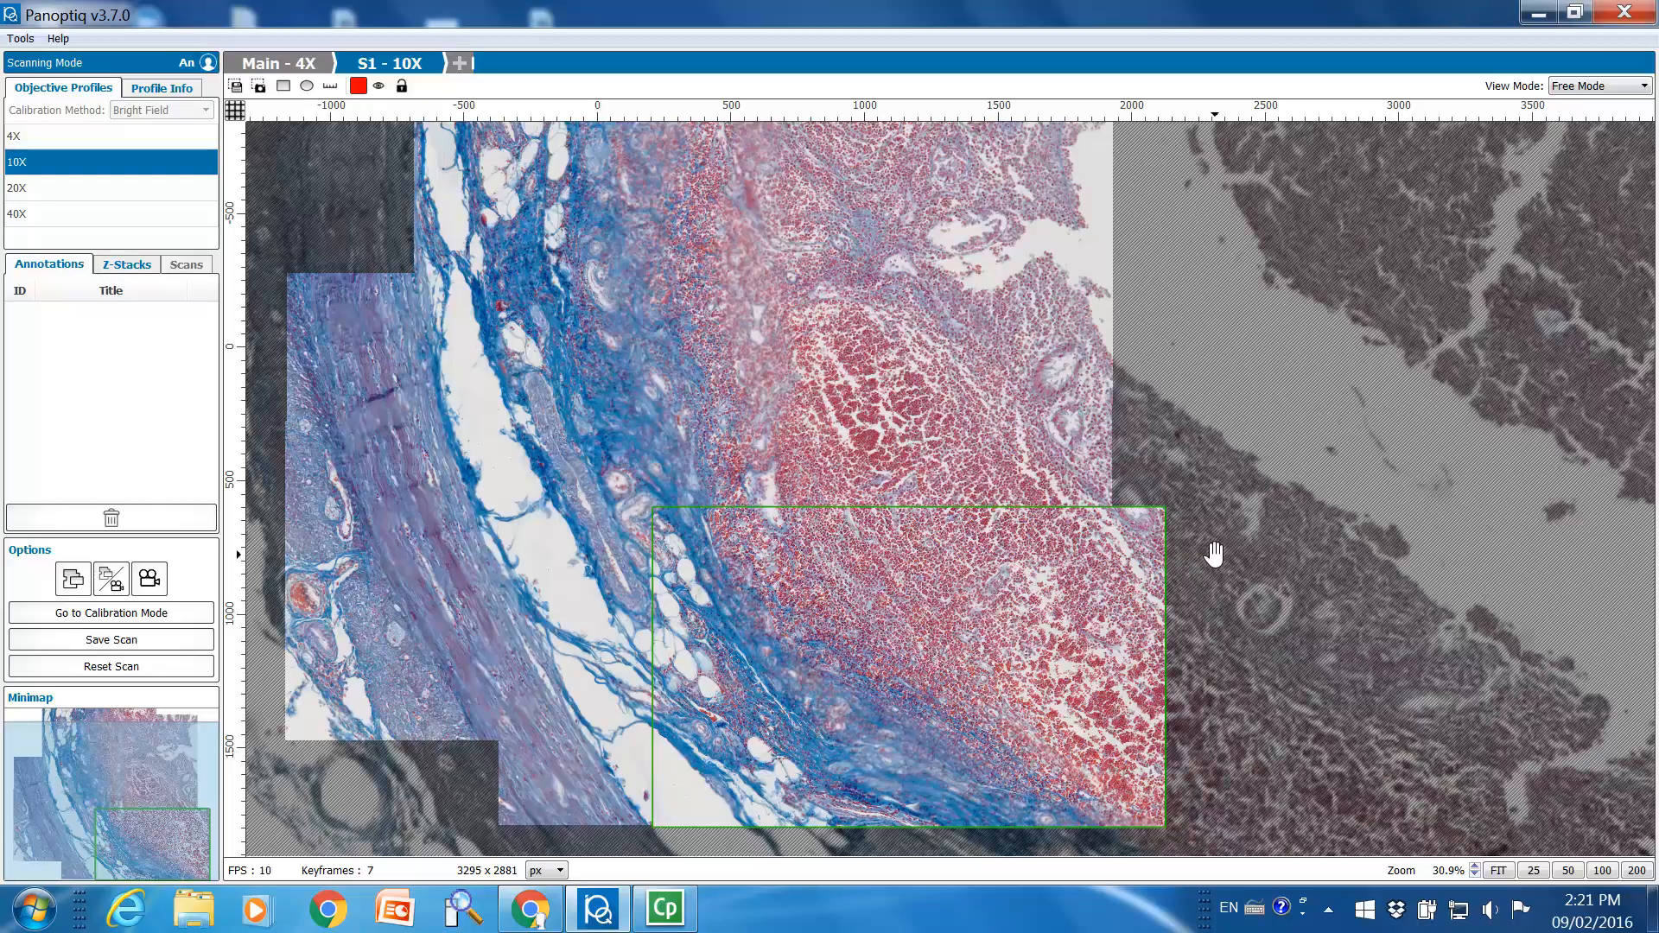
Go back from the S1 scan to the main 4X scan and view the area around the S1 outline
{"action": "double_click", "coordinate": [1310, 603]}
{"action": "scroll", "coordinate": [1302, 576], "scroll_direction": "down", "scroll_amount": 3}
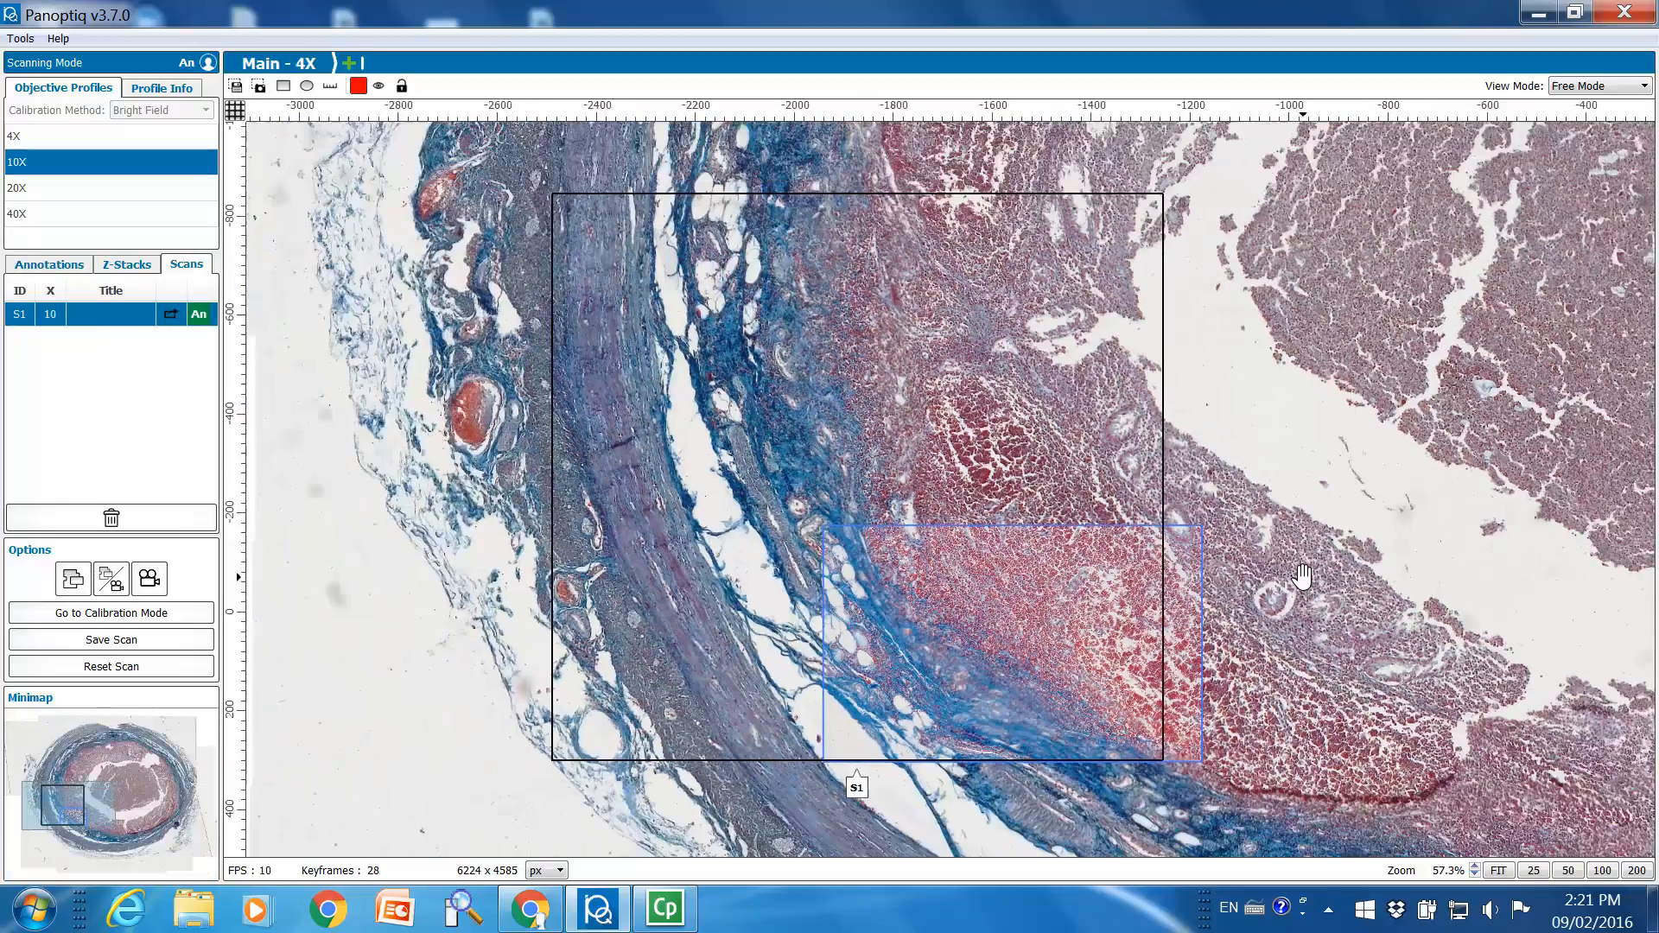
{"action": "scroll", "coordinate": [1302, 576], "scroll_direction": "down", "scroll_amount": 2}
{"action": "left_click_drag", "start_coordinate": [1305, 570], "coordinate": [1075, 467]}
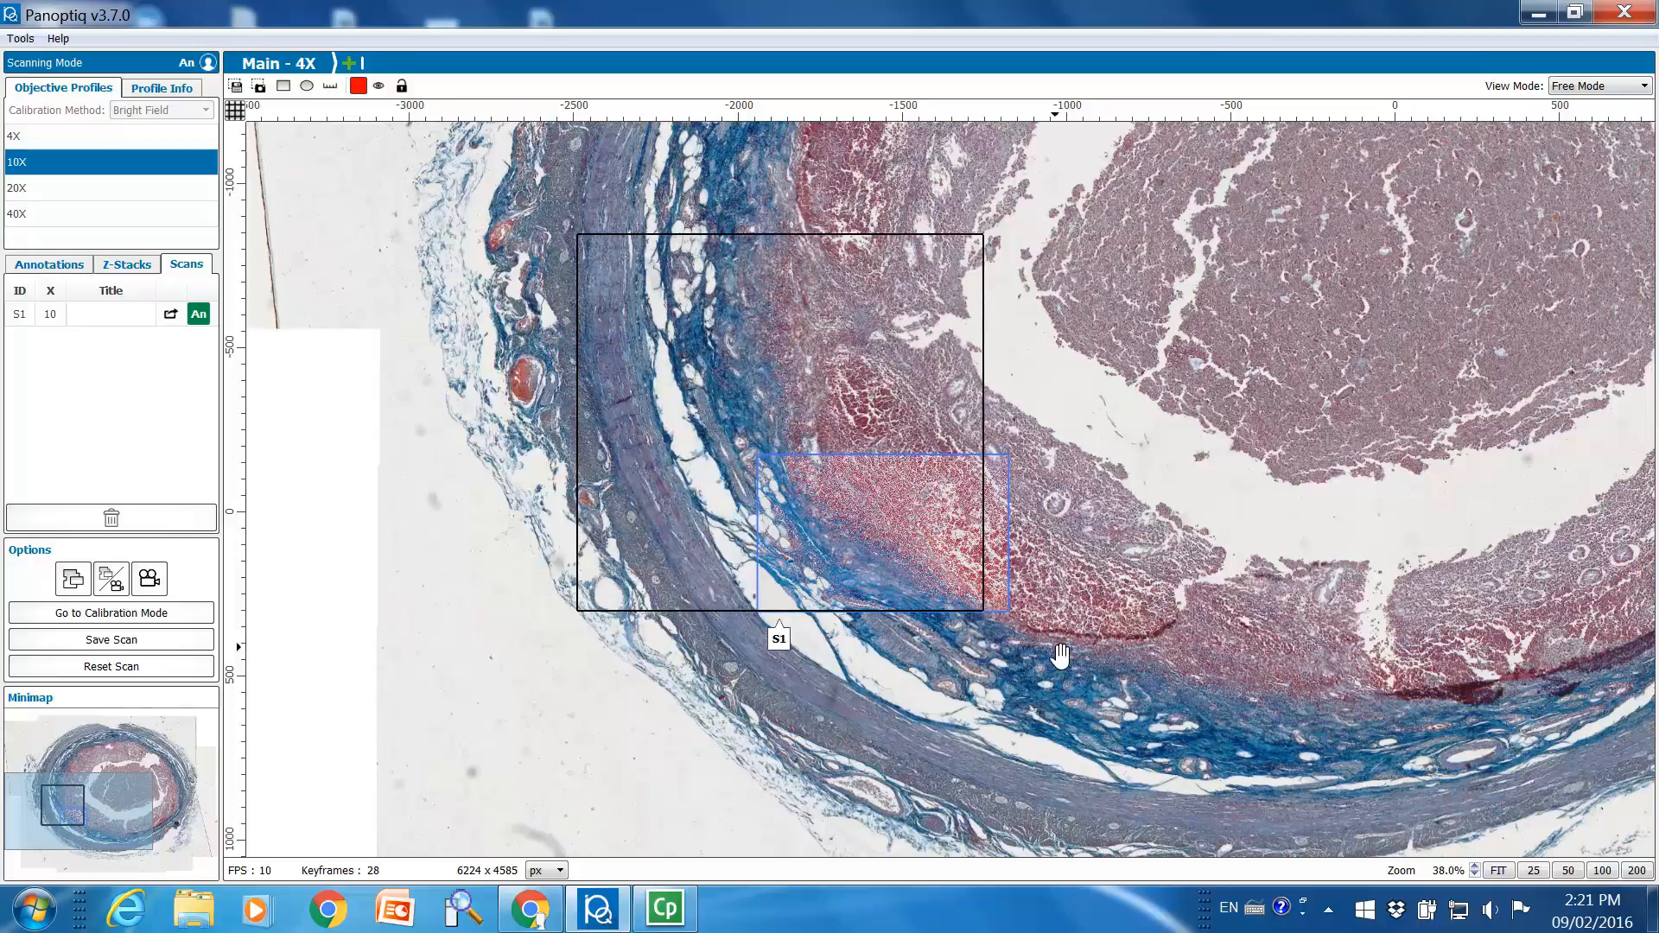
Review the S1 scan's details on the main scan, including its title, color and description fields, and close them
{"action": "left_click_drag", "start_coordinate": [1061, 658], "coordinate": [981, 608]}
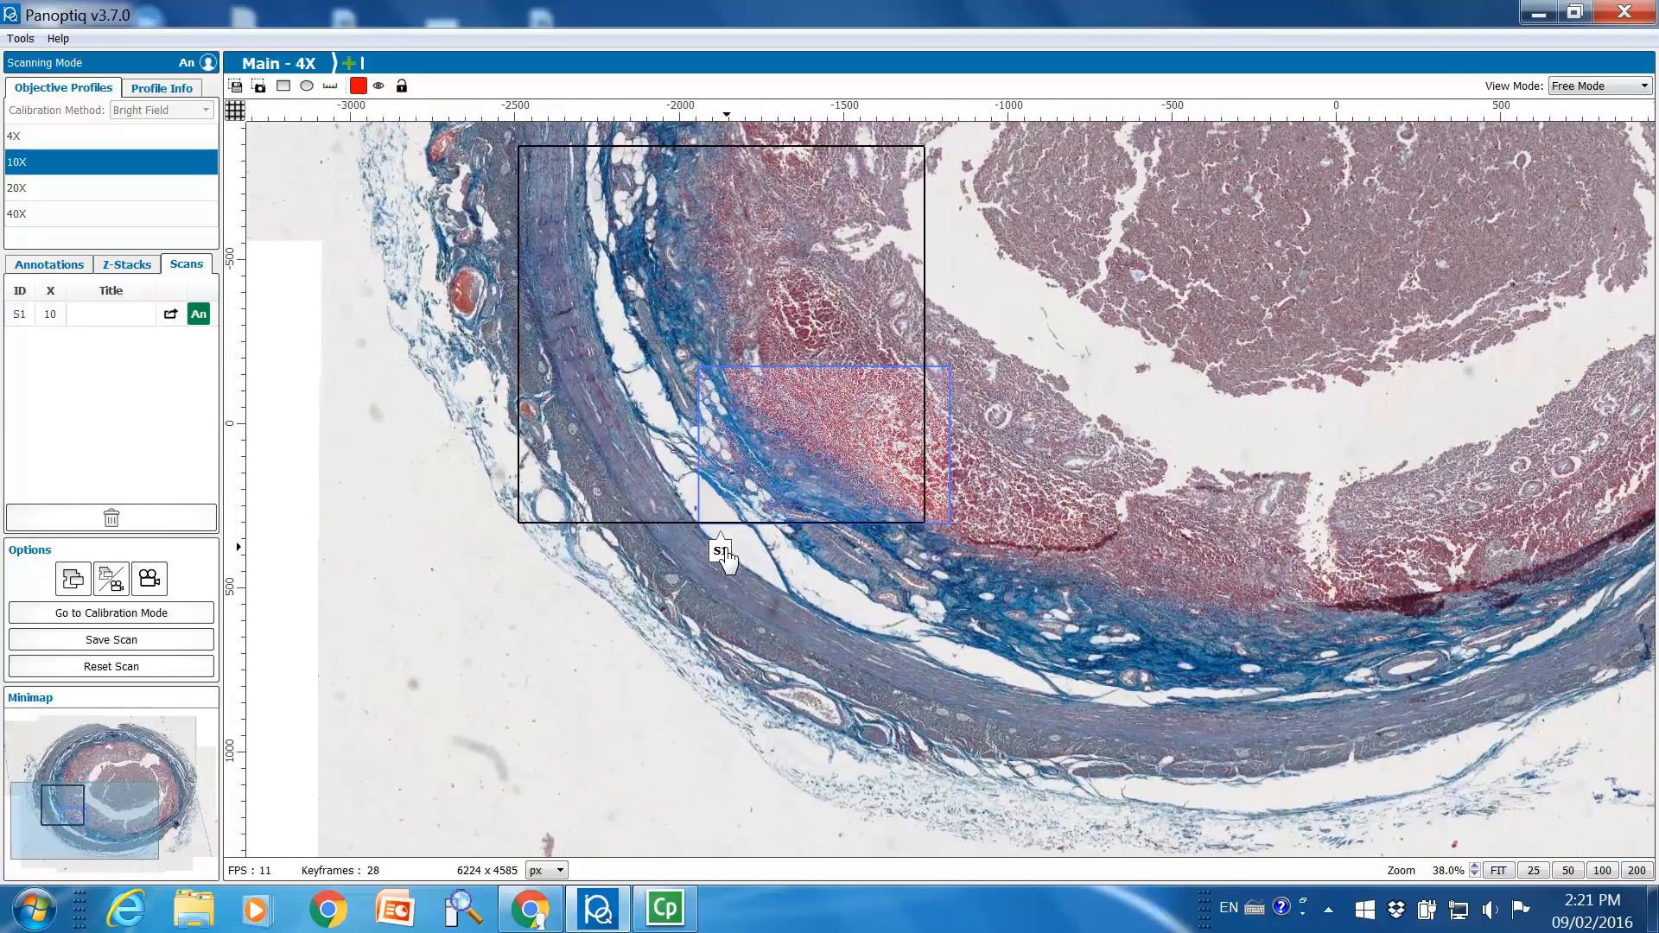
{"action": "left_click", "coordinate": [723, 546]}
{"action": "left_click", "coordinate": [742, 633]}
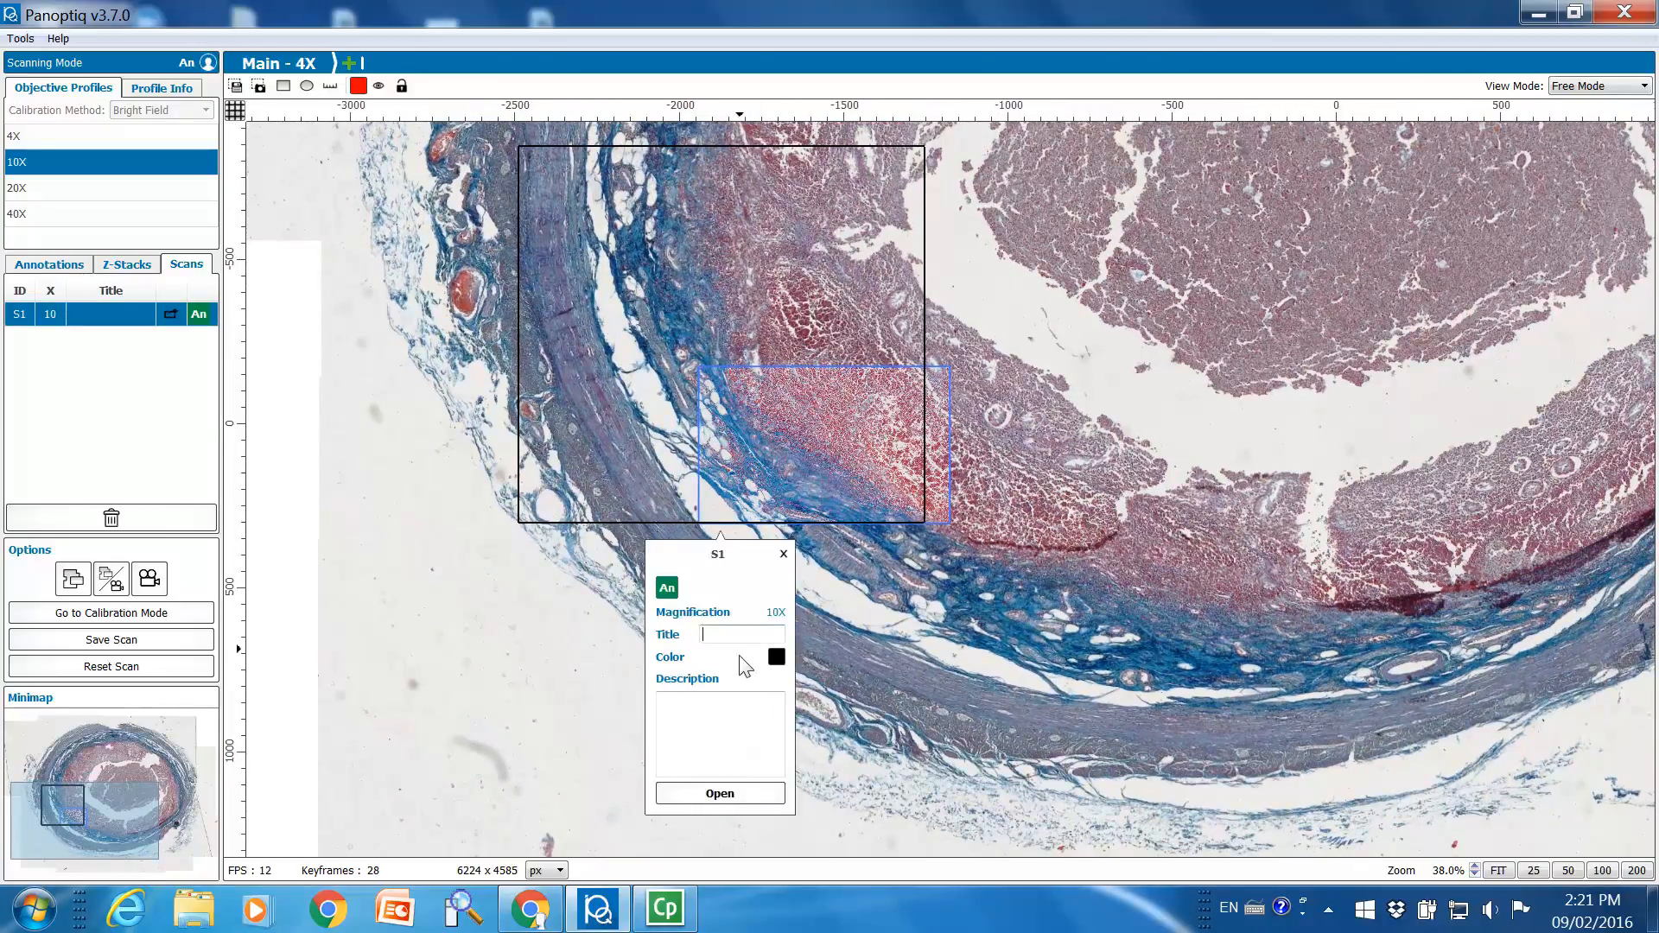
{"action": "left_click", "coordinate": [740, 717]}
{"action": "left_click", "coordinate": [1009, 596]}
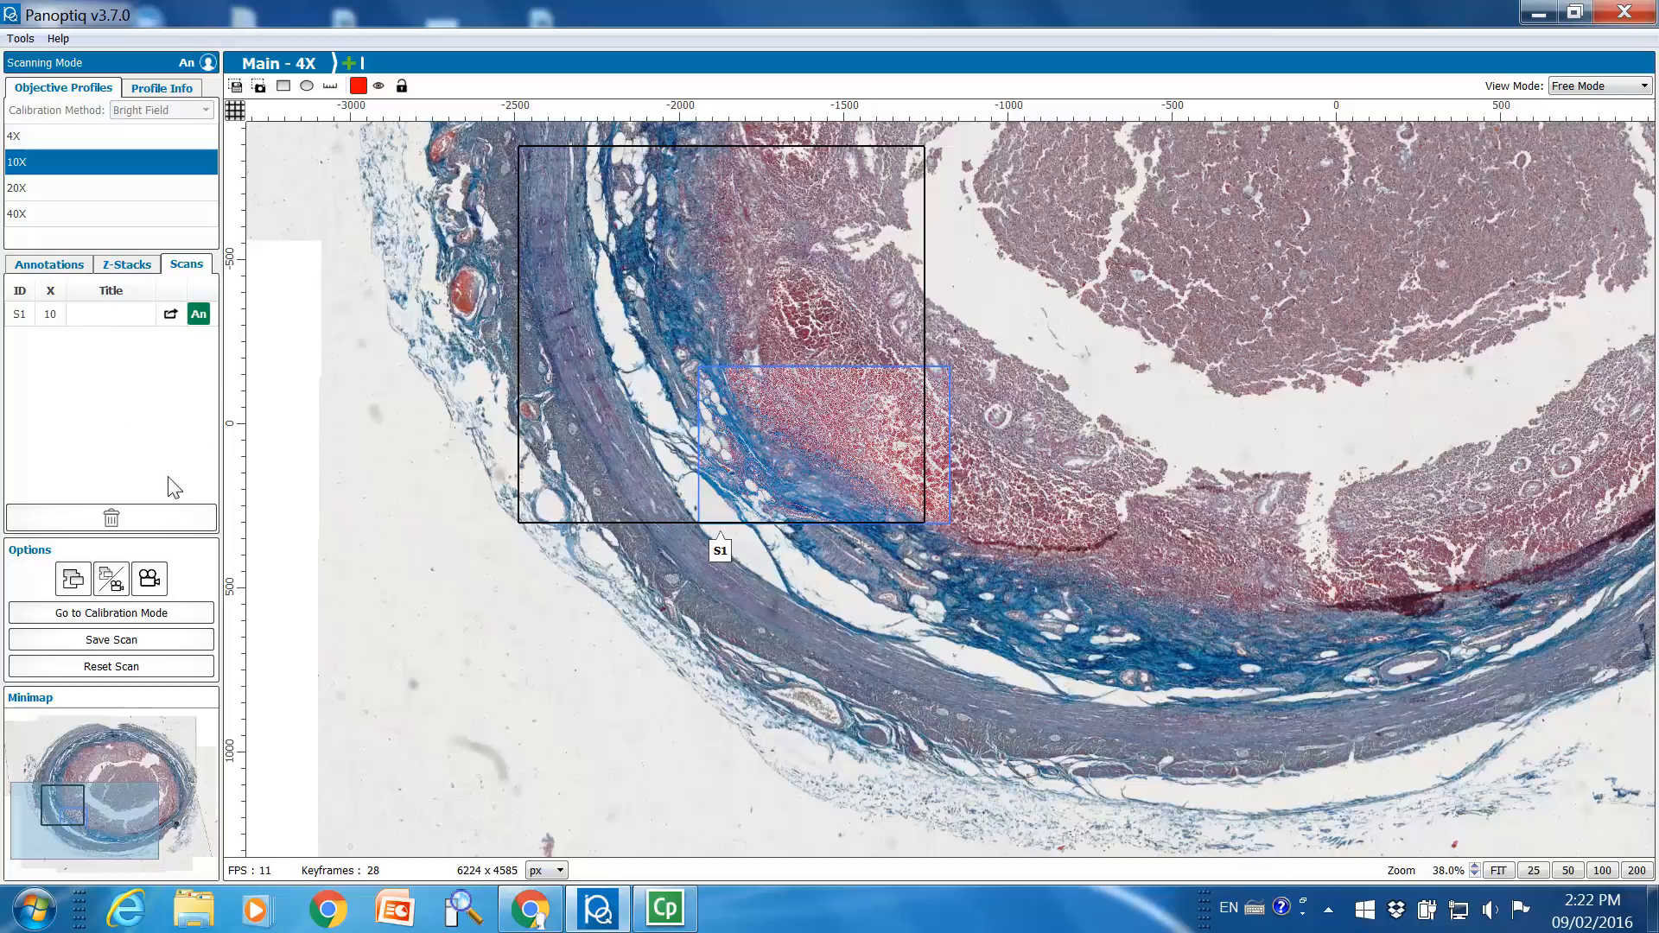
Draw a red ellipse annotation below the S1 outline's lower-right corner and a red rectangle annotation just right of the outline
{"action": "left_click", "coordinate": [307, 85]}
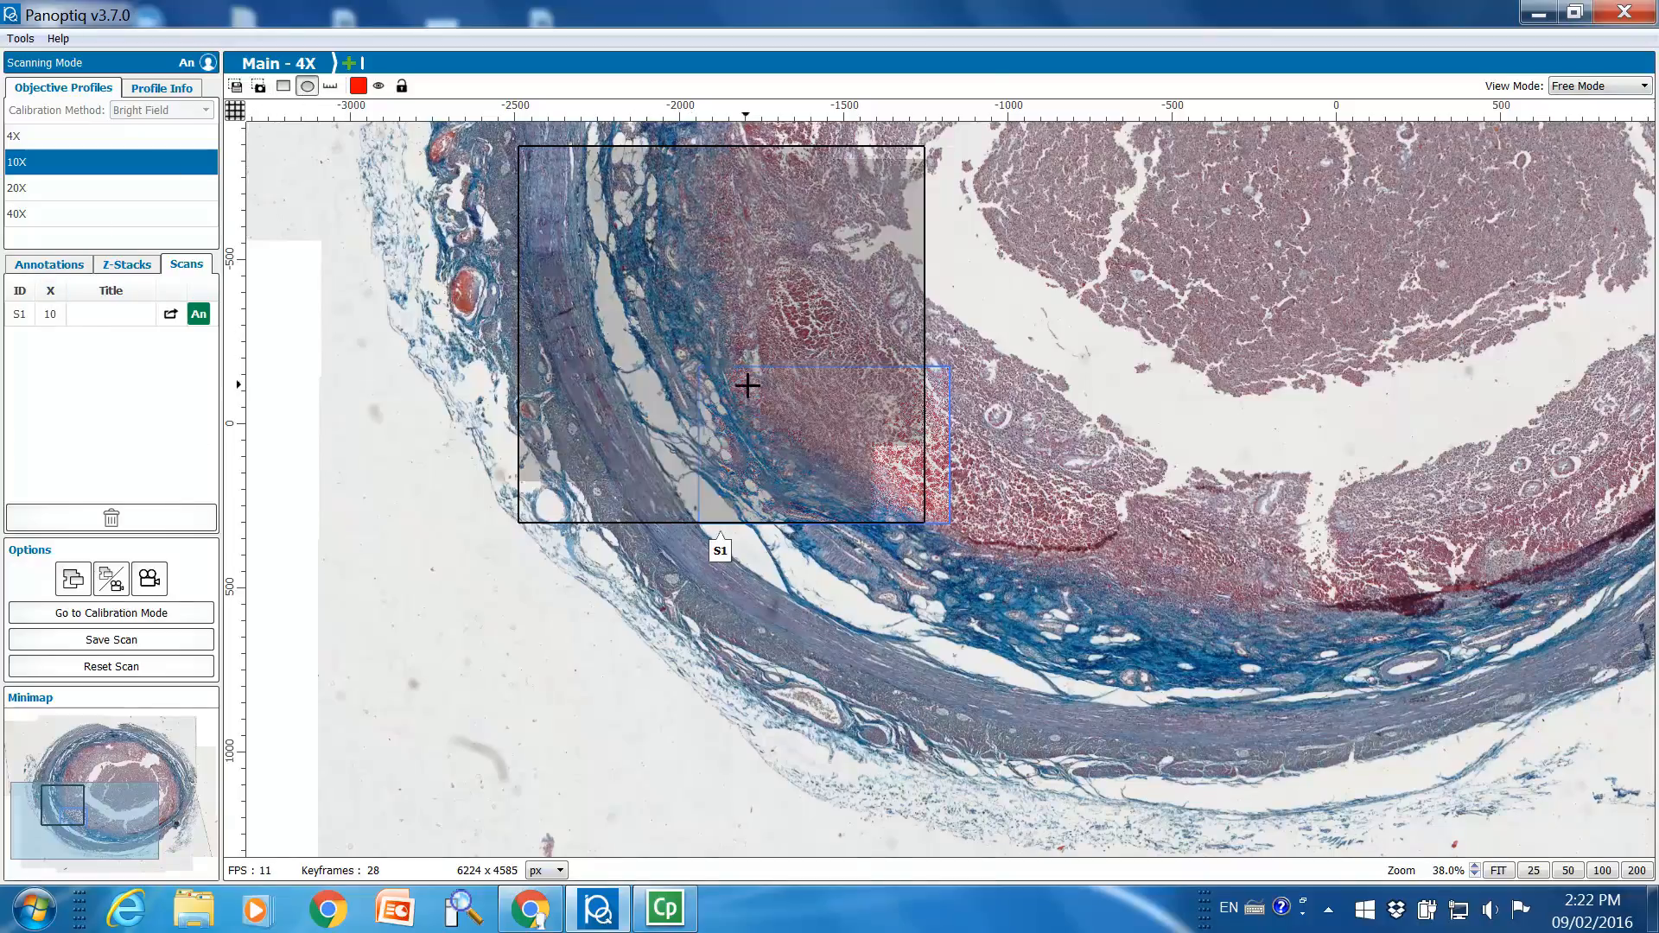
{"action": "left_click_drag", "start_coordinate": [827, 570], "coordinate": [971, 679]}
{"action": "left_click", "coordinate": [283, 86]}
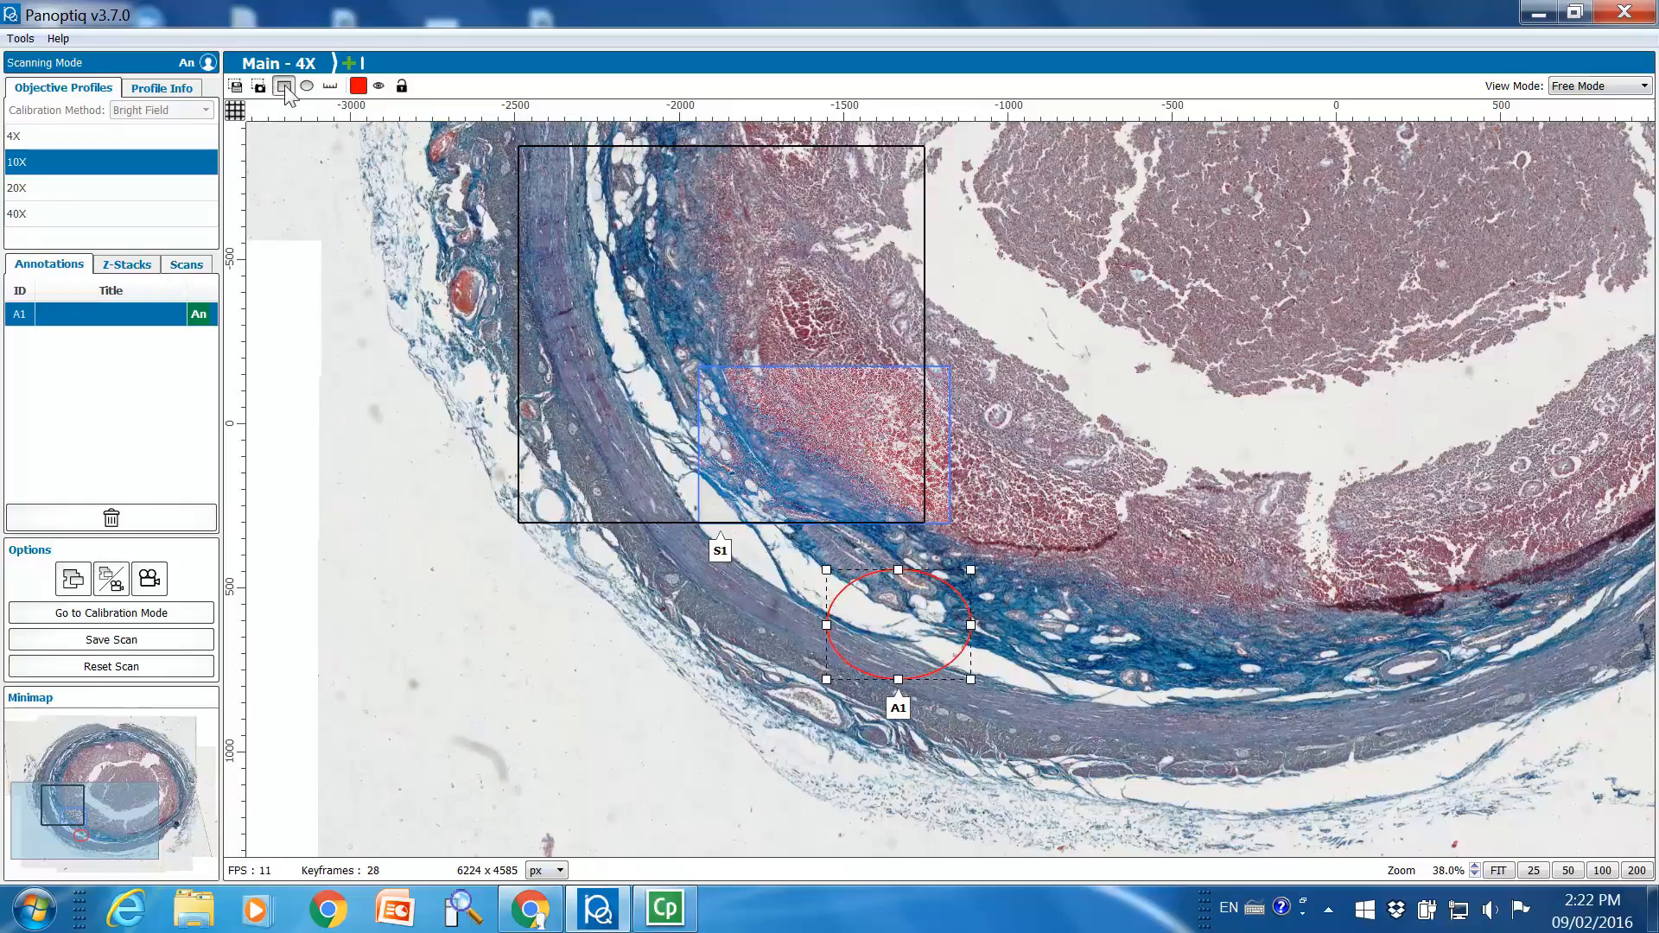
{"action": "mouse_move", "coordinate": [976, 375]}
{"action": "left_mouse_down"}
{"action": "mouse_move", "coordinate": [1037, 457]}
{"action": "mouse_move", "coordinate": [1132, 521]}
{"action": "left_mouse_up"}
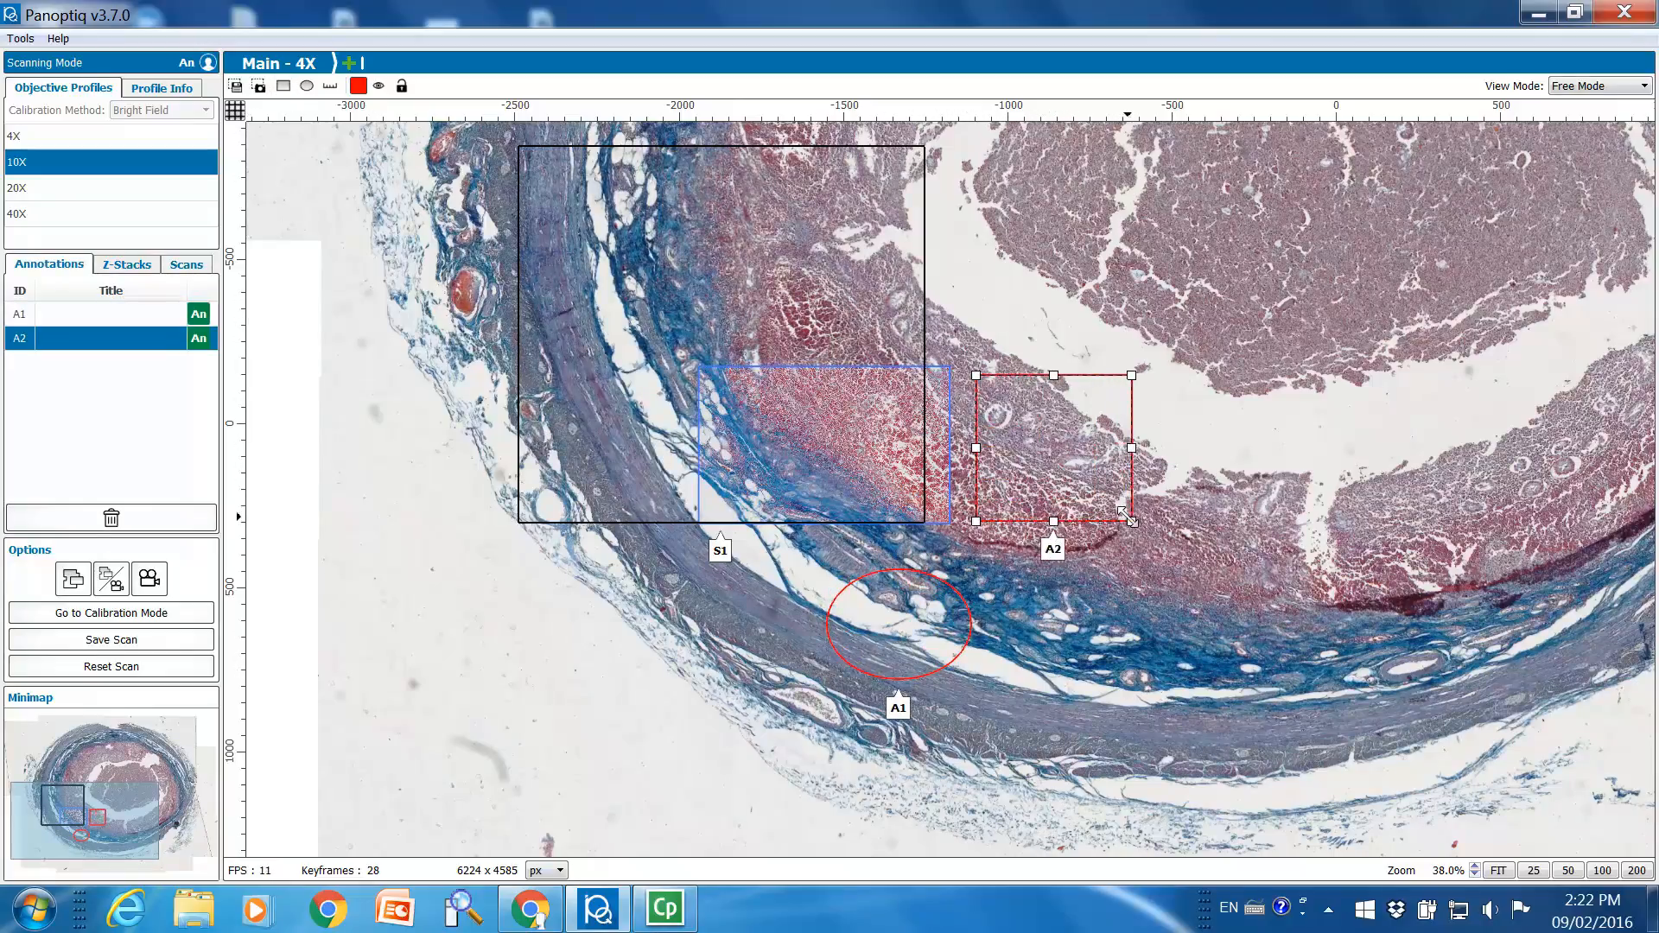
Review the details of the rectangle annotation A2 and the ellipse annotation A1, and close them
{"action": "left_click", "coordinate": [1053, 557]}
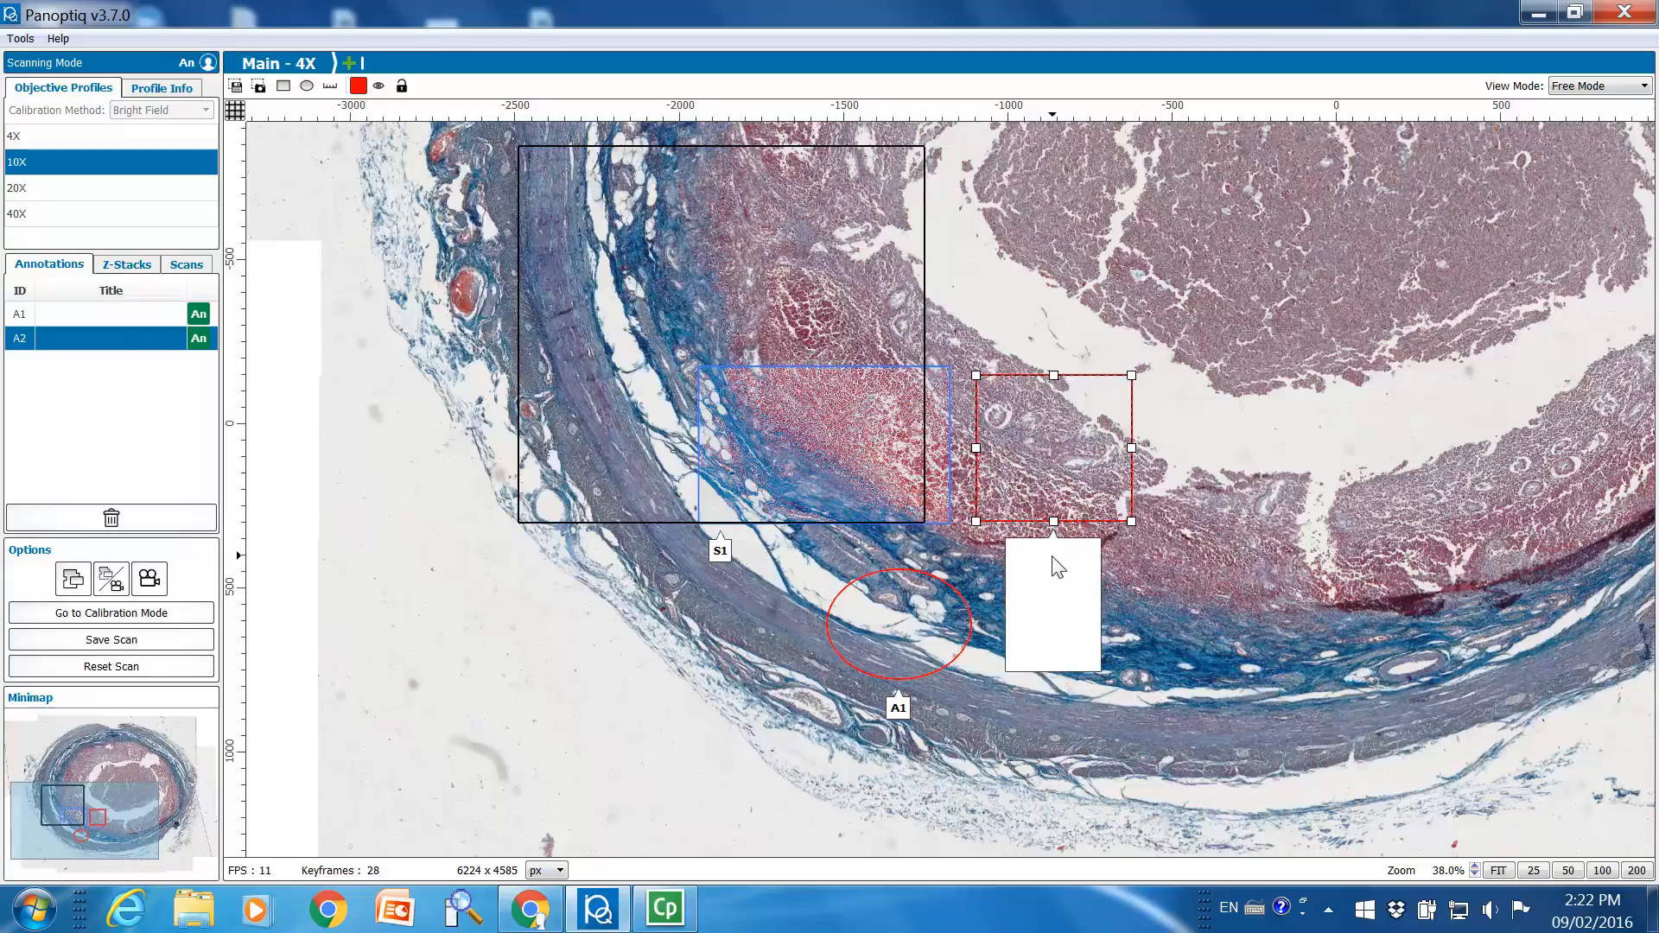
{"action": "left_click", "coordinate": [898, 710]}
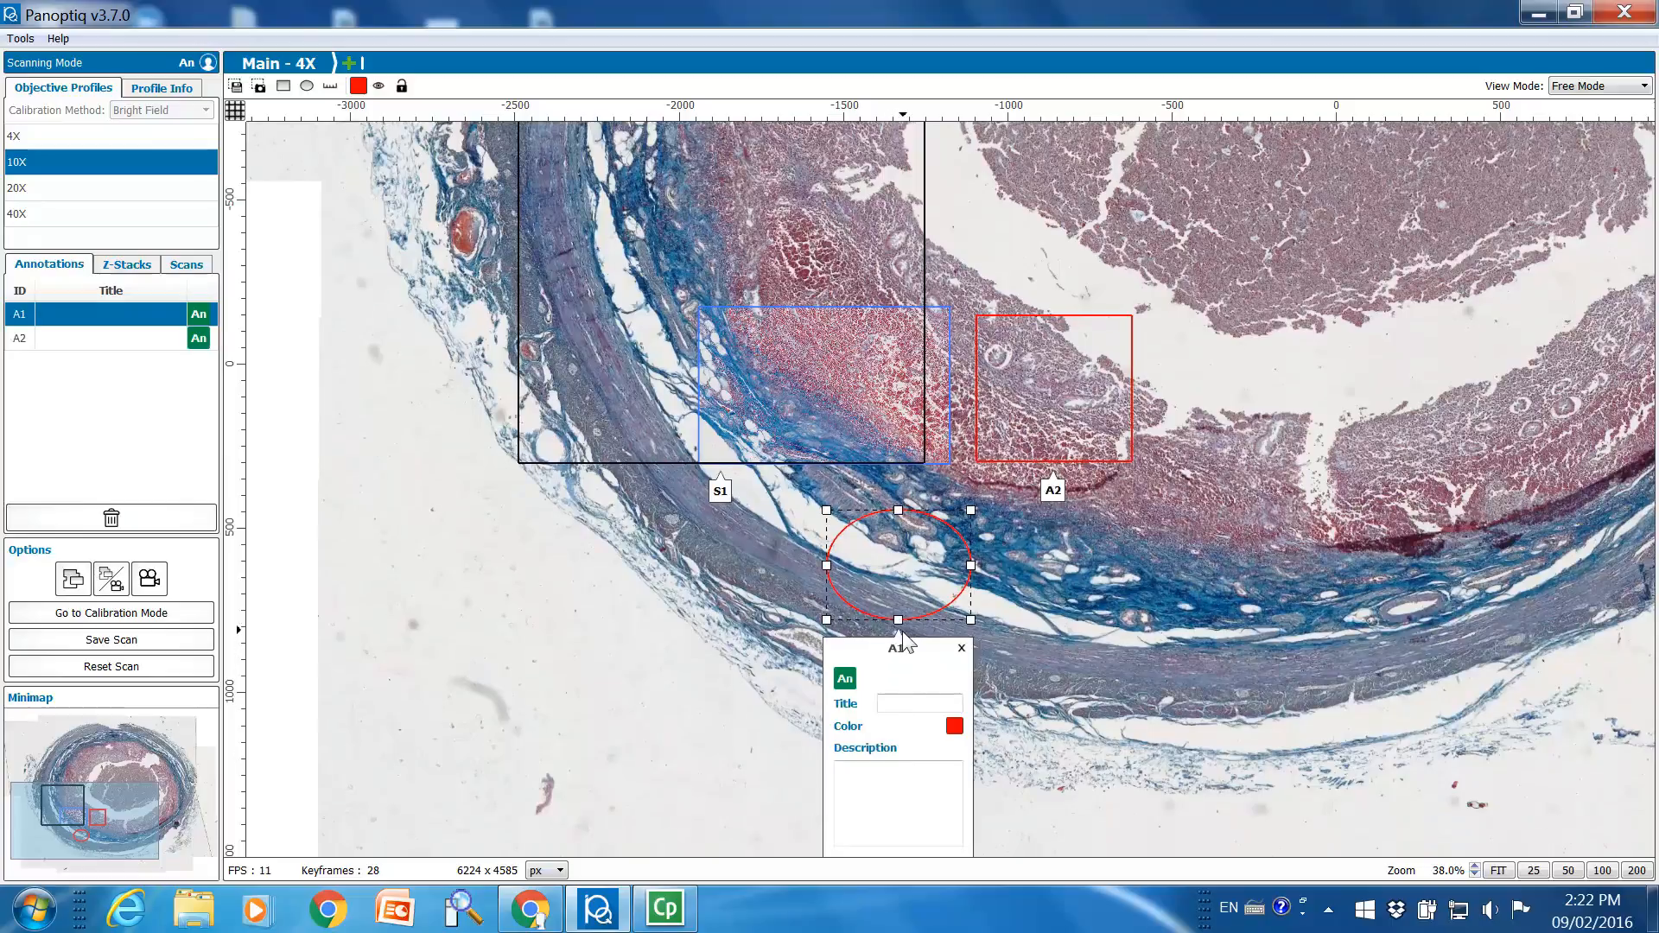
{"action": "left_click", "coordinate": [1019, 623]}
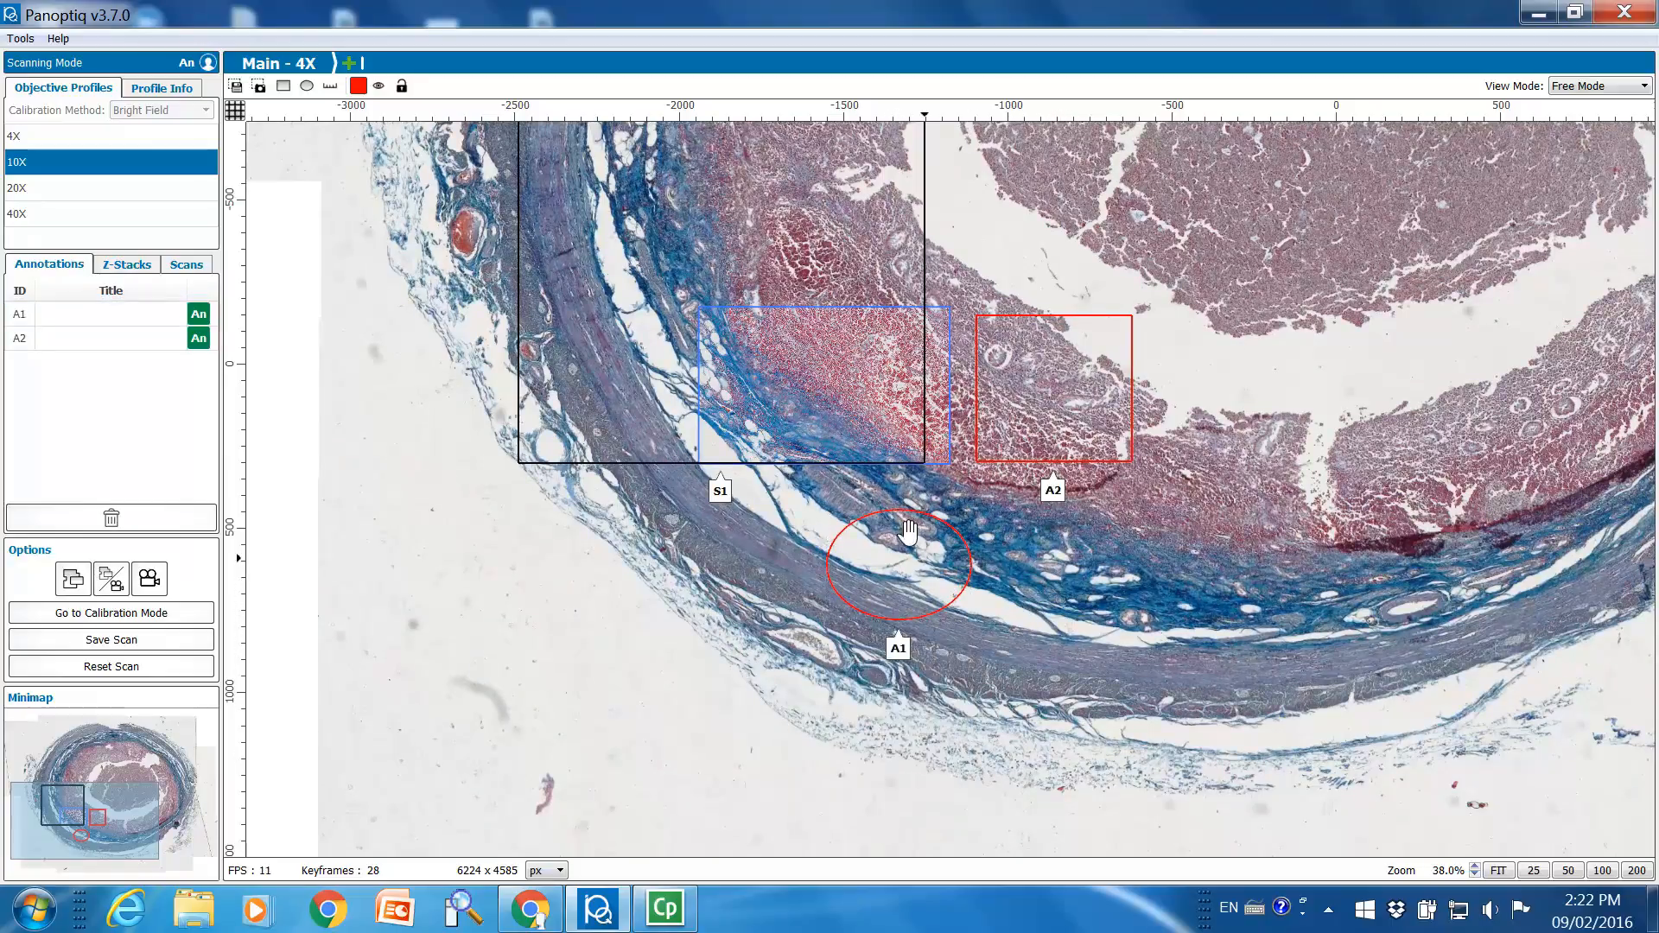
Show the main 4X scan and the live 10X view side by side, with the tissue above the S1 outline in view
{"action": "left_click_drag", "start_coordinate": [1016, 241], "coordinate": [1007, 494]}
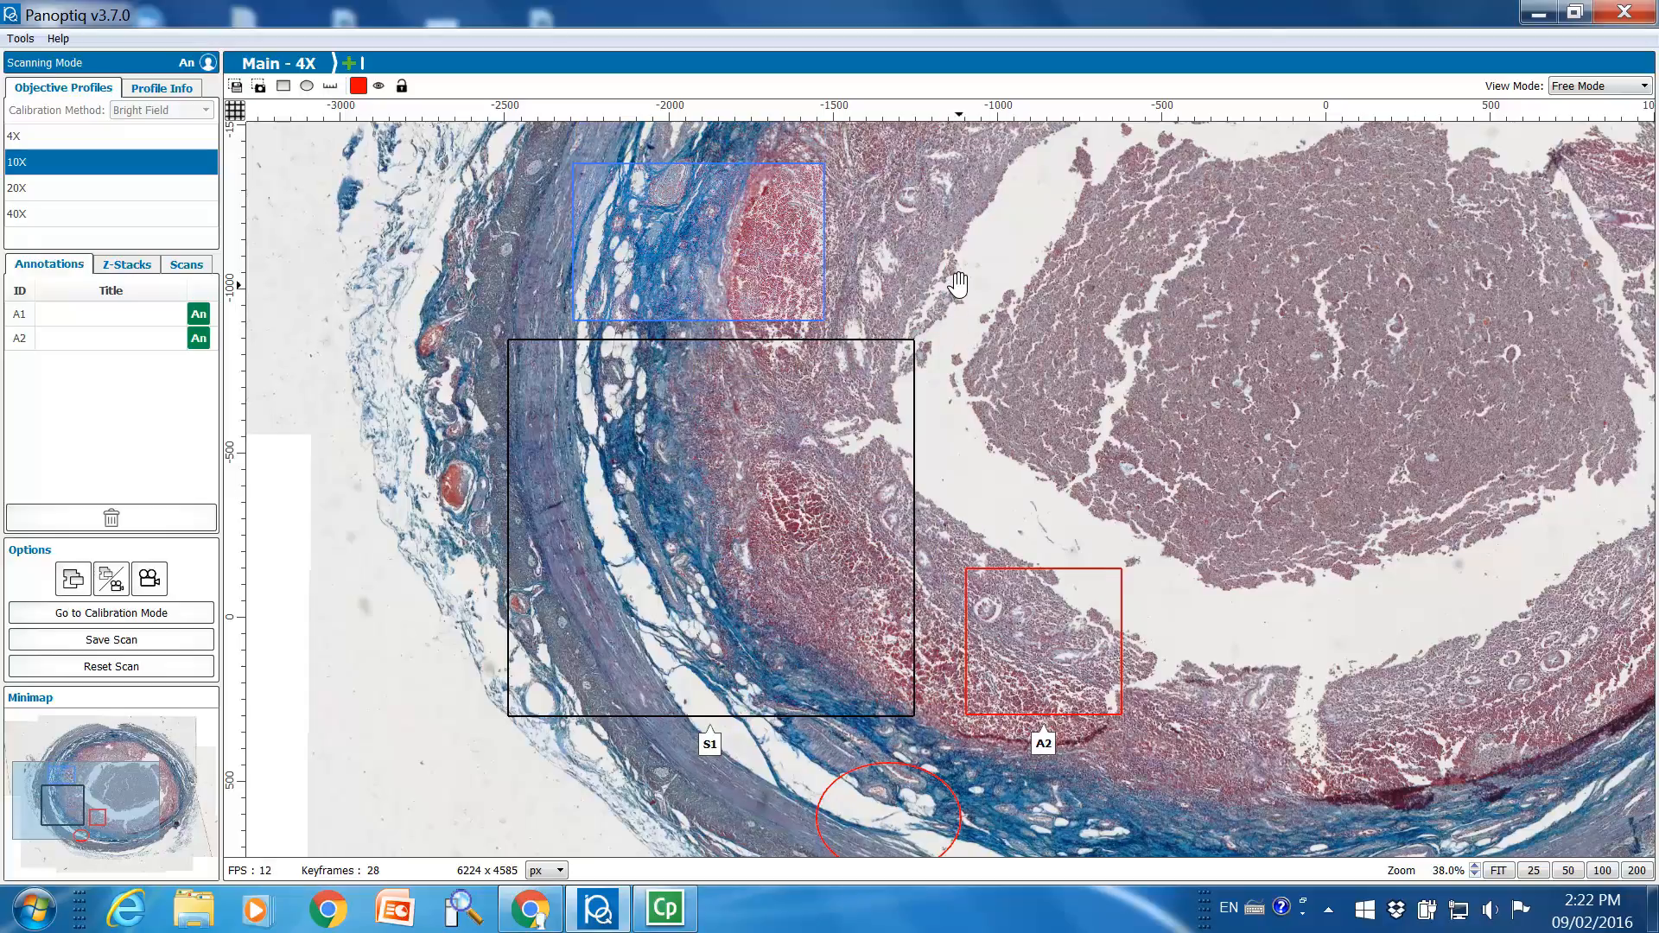
{"action": "left_click_drag", "start_coordinate": [958, 286], "coordinate": [987, 524]}
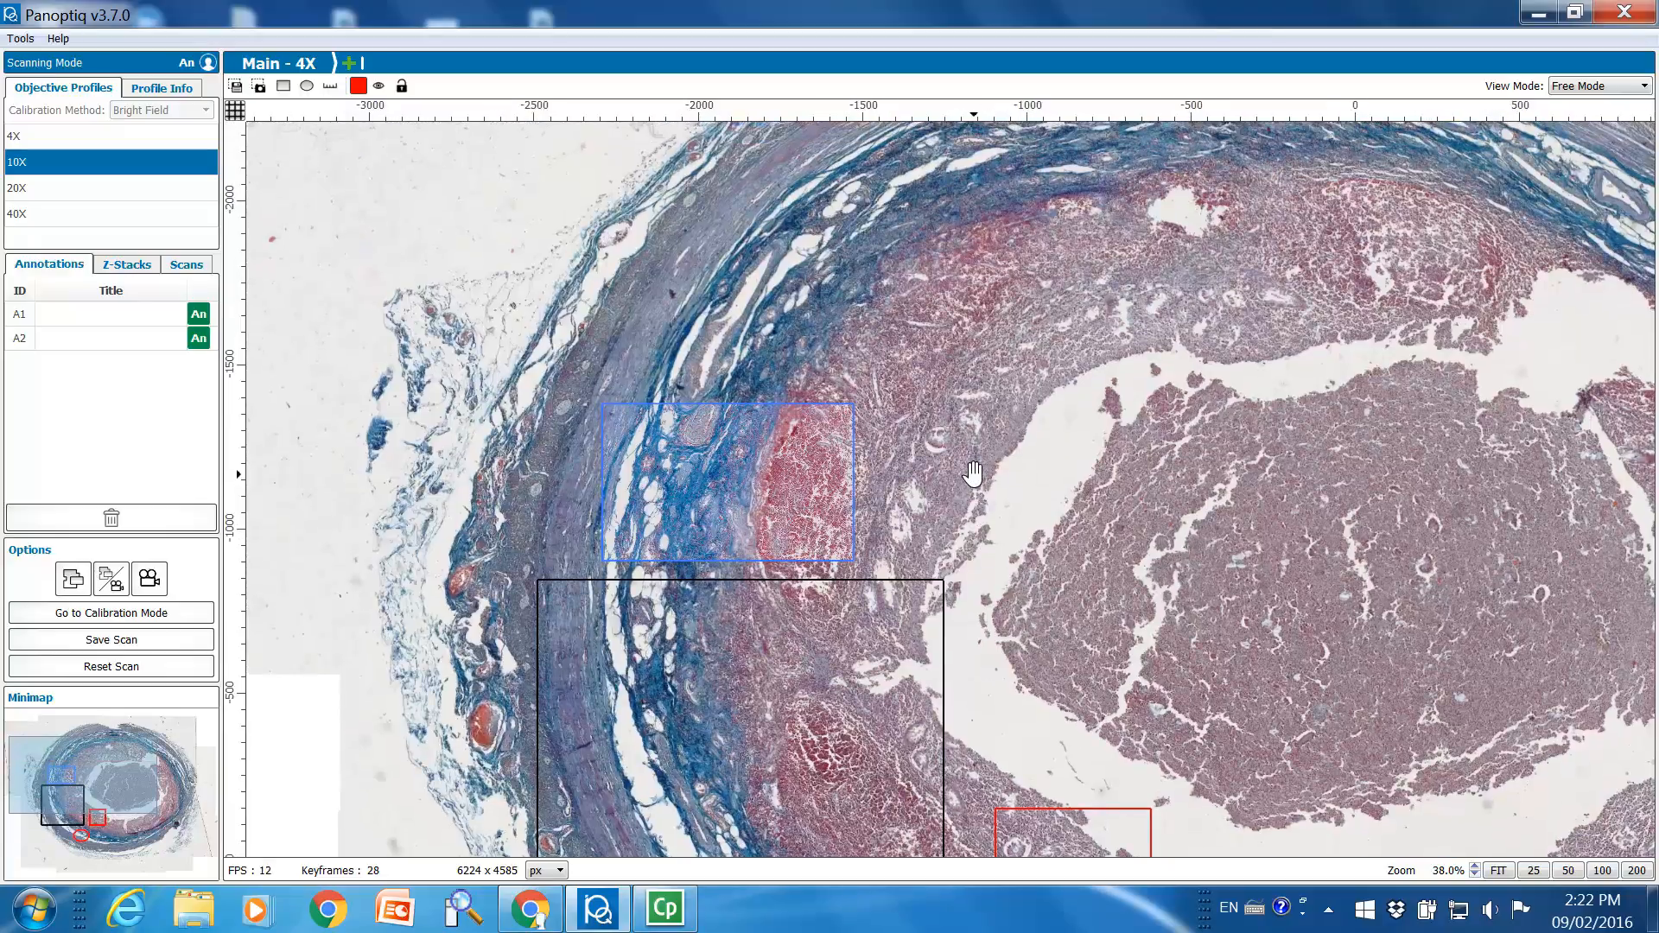
{"action": "left_click", "coordinate": [117, 584]}
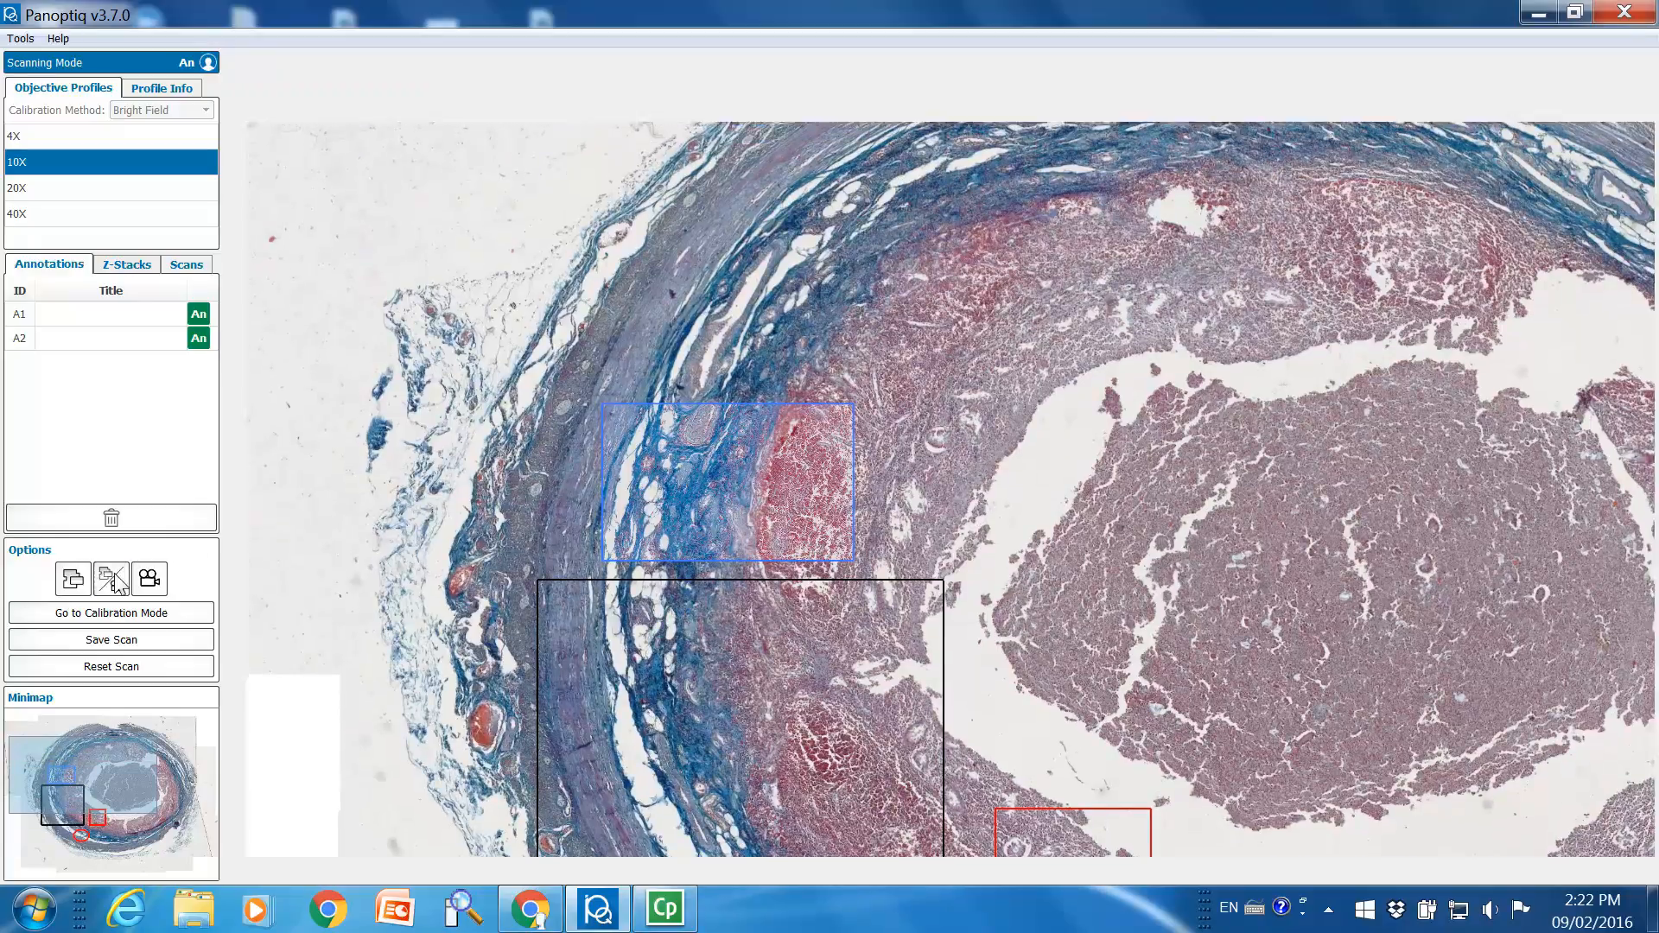
{"action": "left_click", "coordinate": [117, 584]}
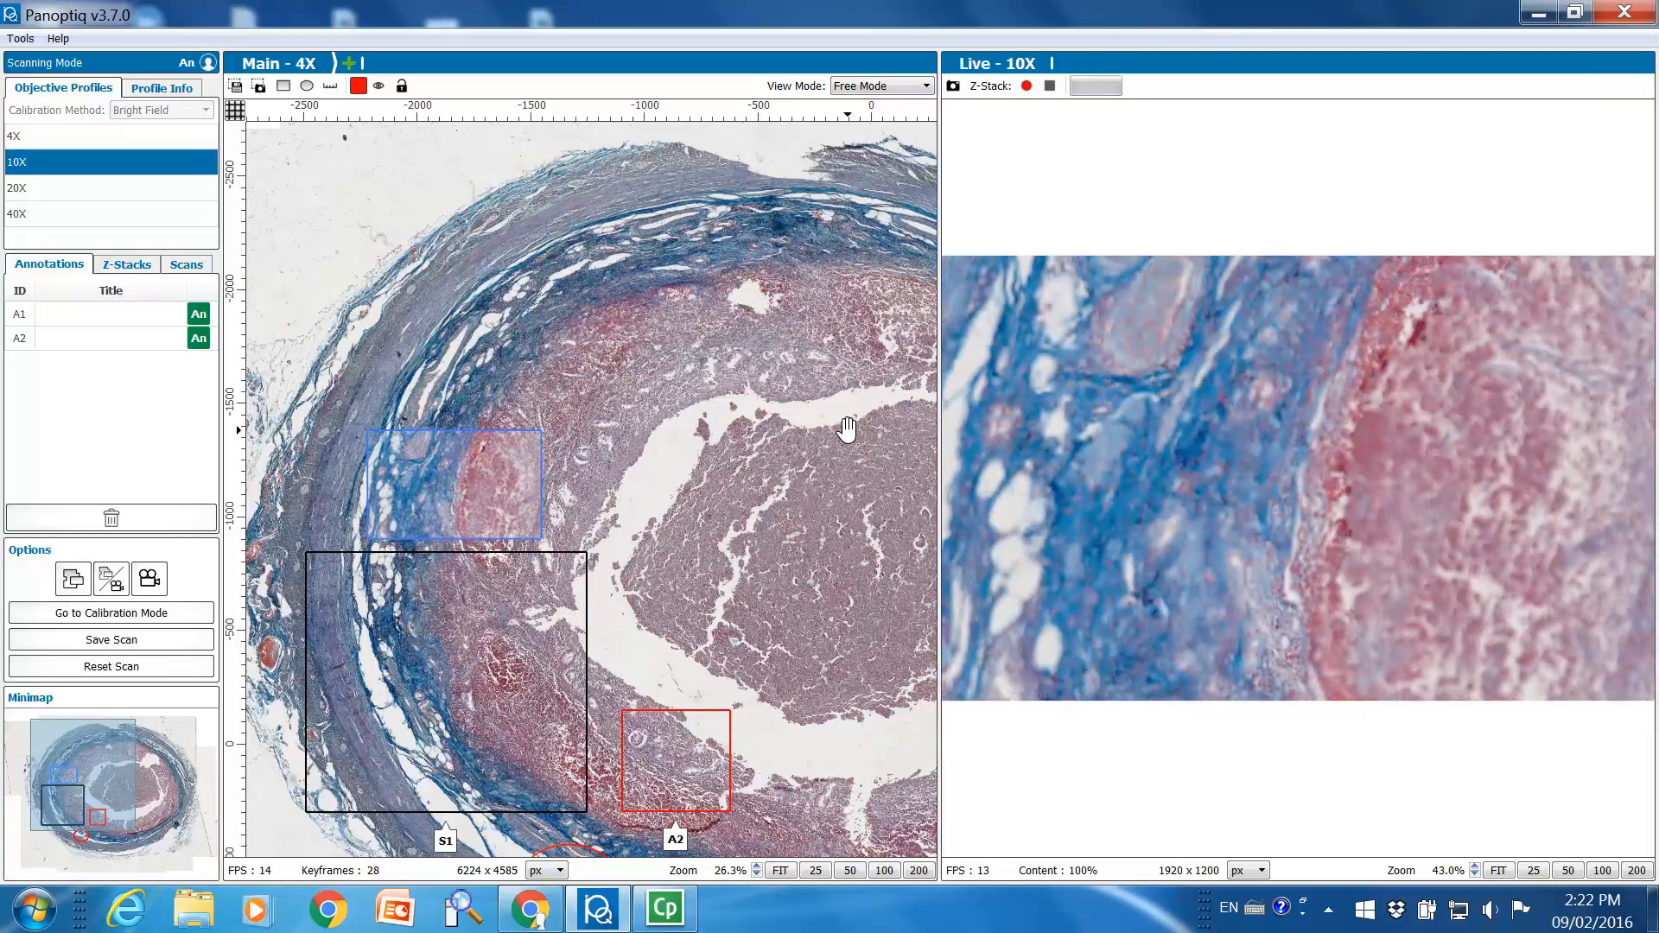
Examine the live 10X image at higher magnification along the border between blue and red tissue, and return to the whole frame
{"action": "scroll", "coordinate": [1303, 516], "scroll_direction": "up", "scroll_amount": 2}
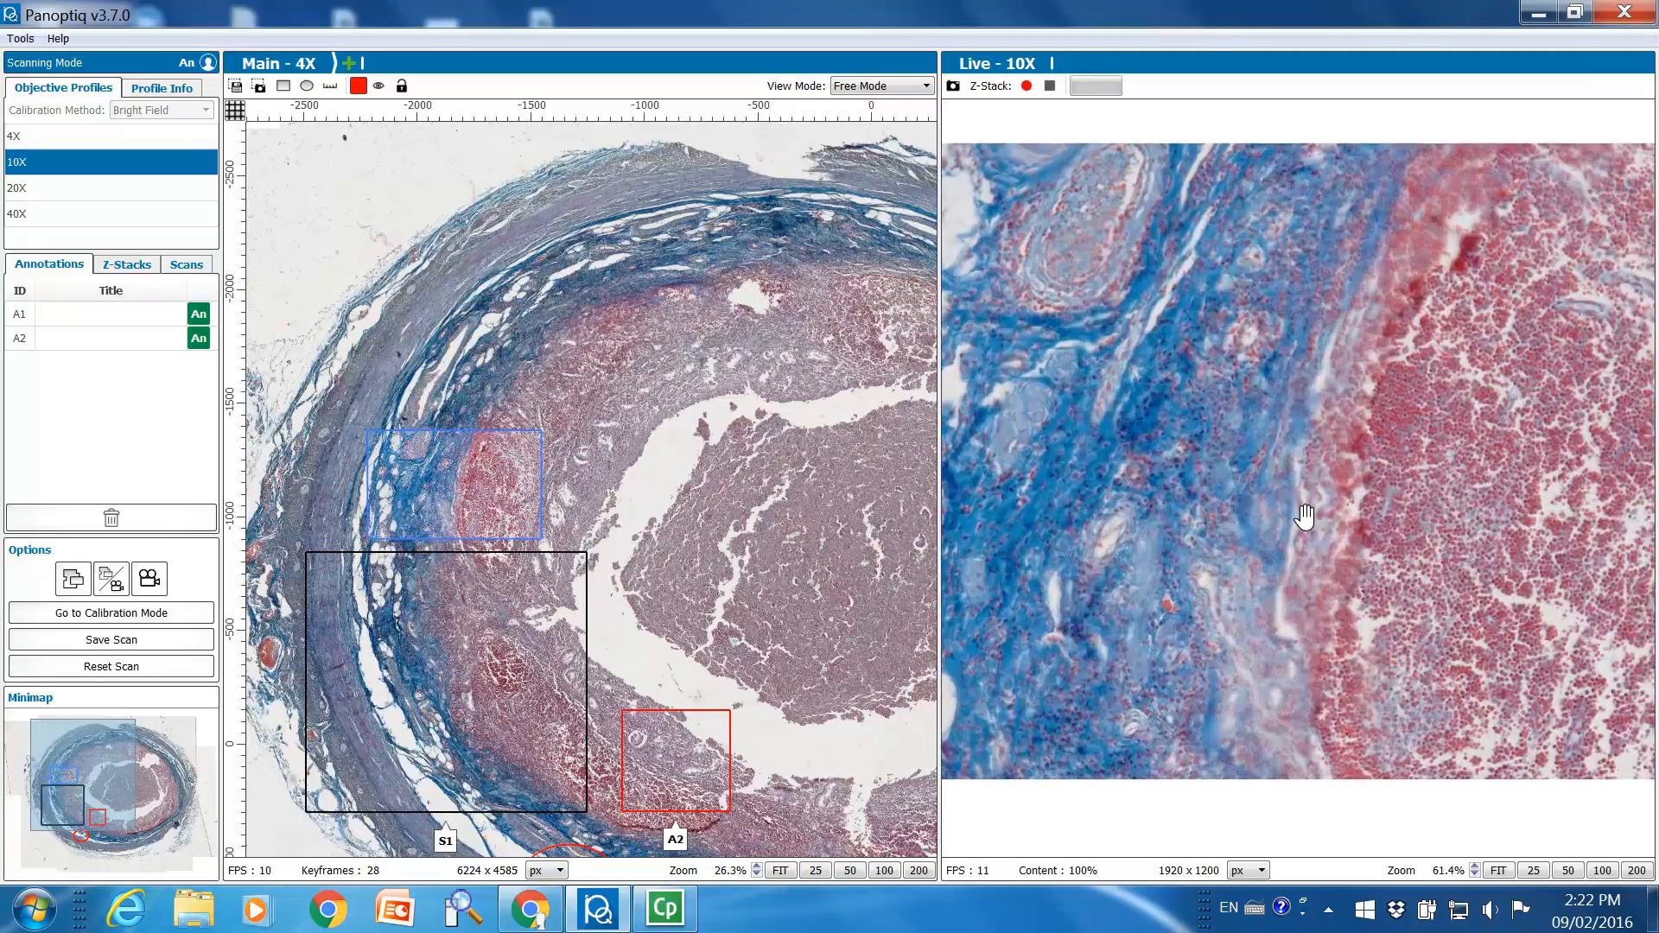
{"action": "scroll", "coordinate": [1303, 516], "scroll_direction": "up", "scroll_amount": 2}
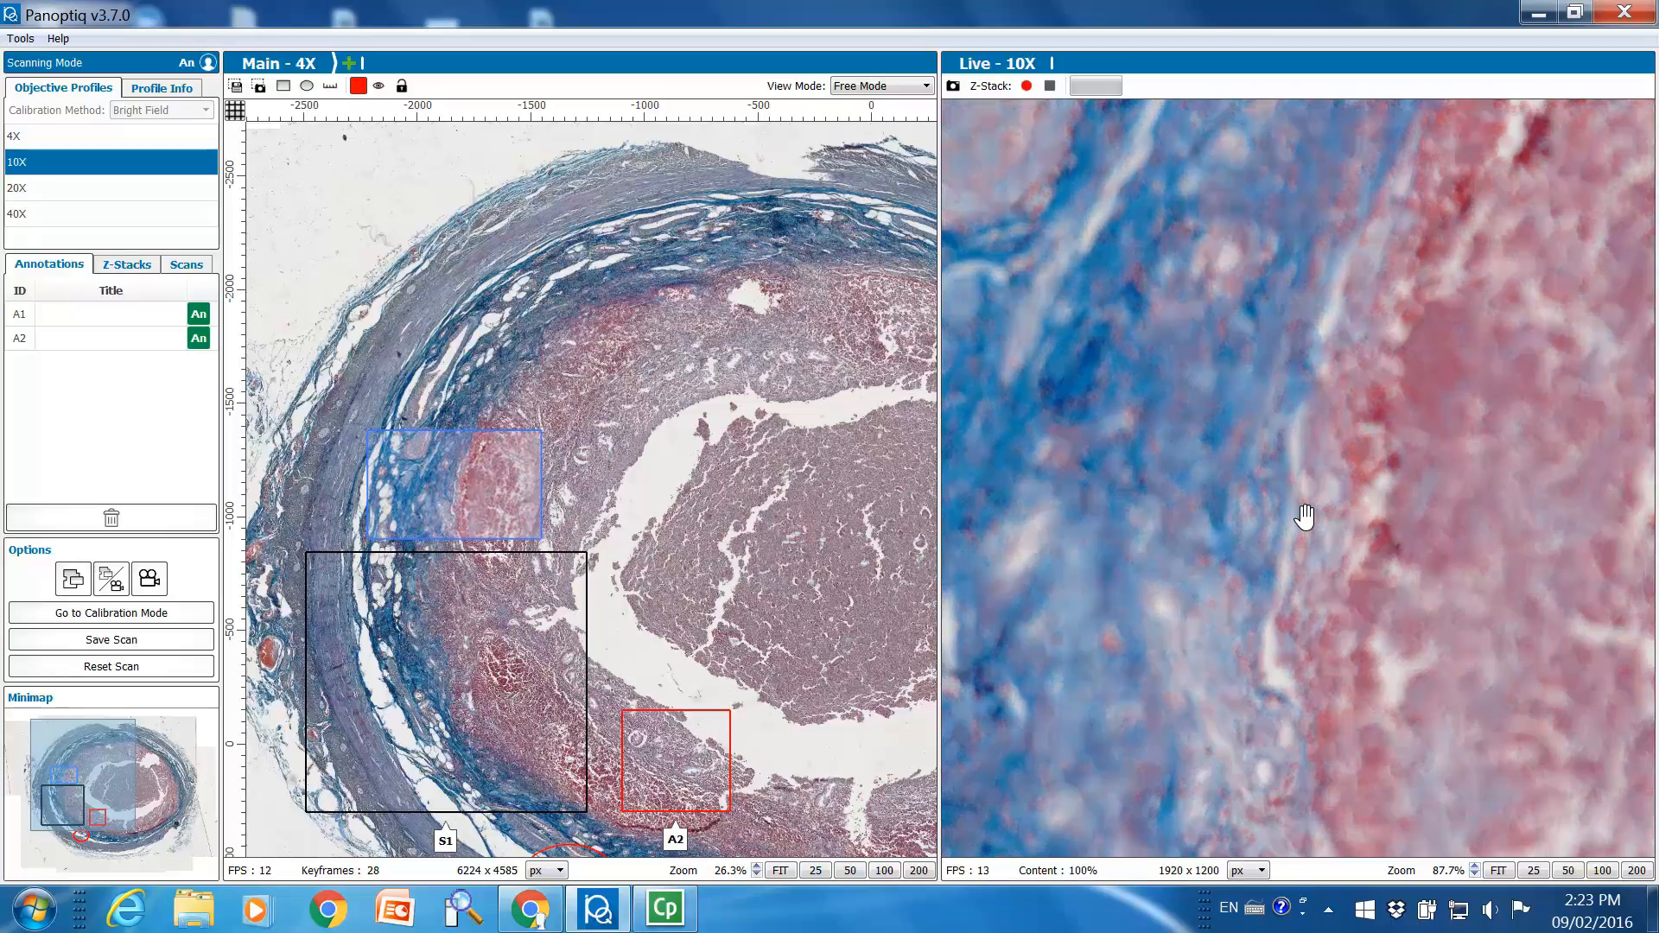
{"action": "scroll", "coordinate": [1304, 517], "scroll_direction": "down", "scroll_amount": 3}
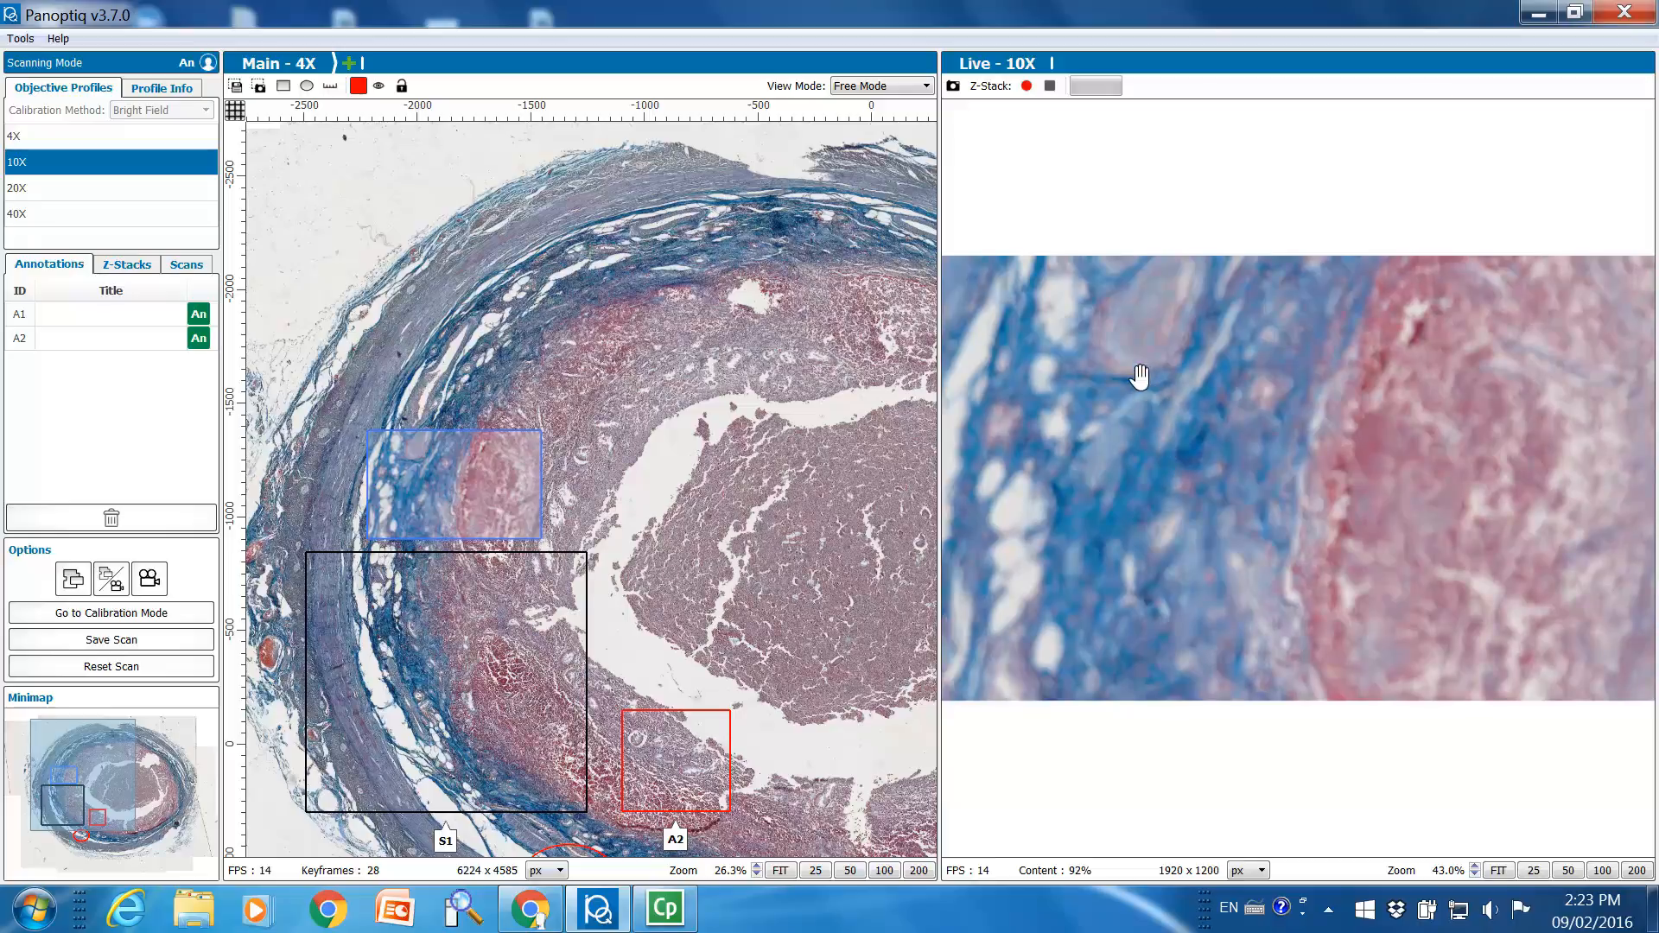
Record a new Z-stack from the live 10X view and enlarge its editing window to full screen
{"action": "left_click", "coordinate": [1026, 86]}
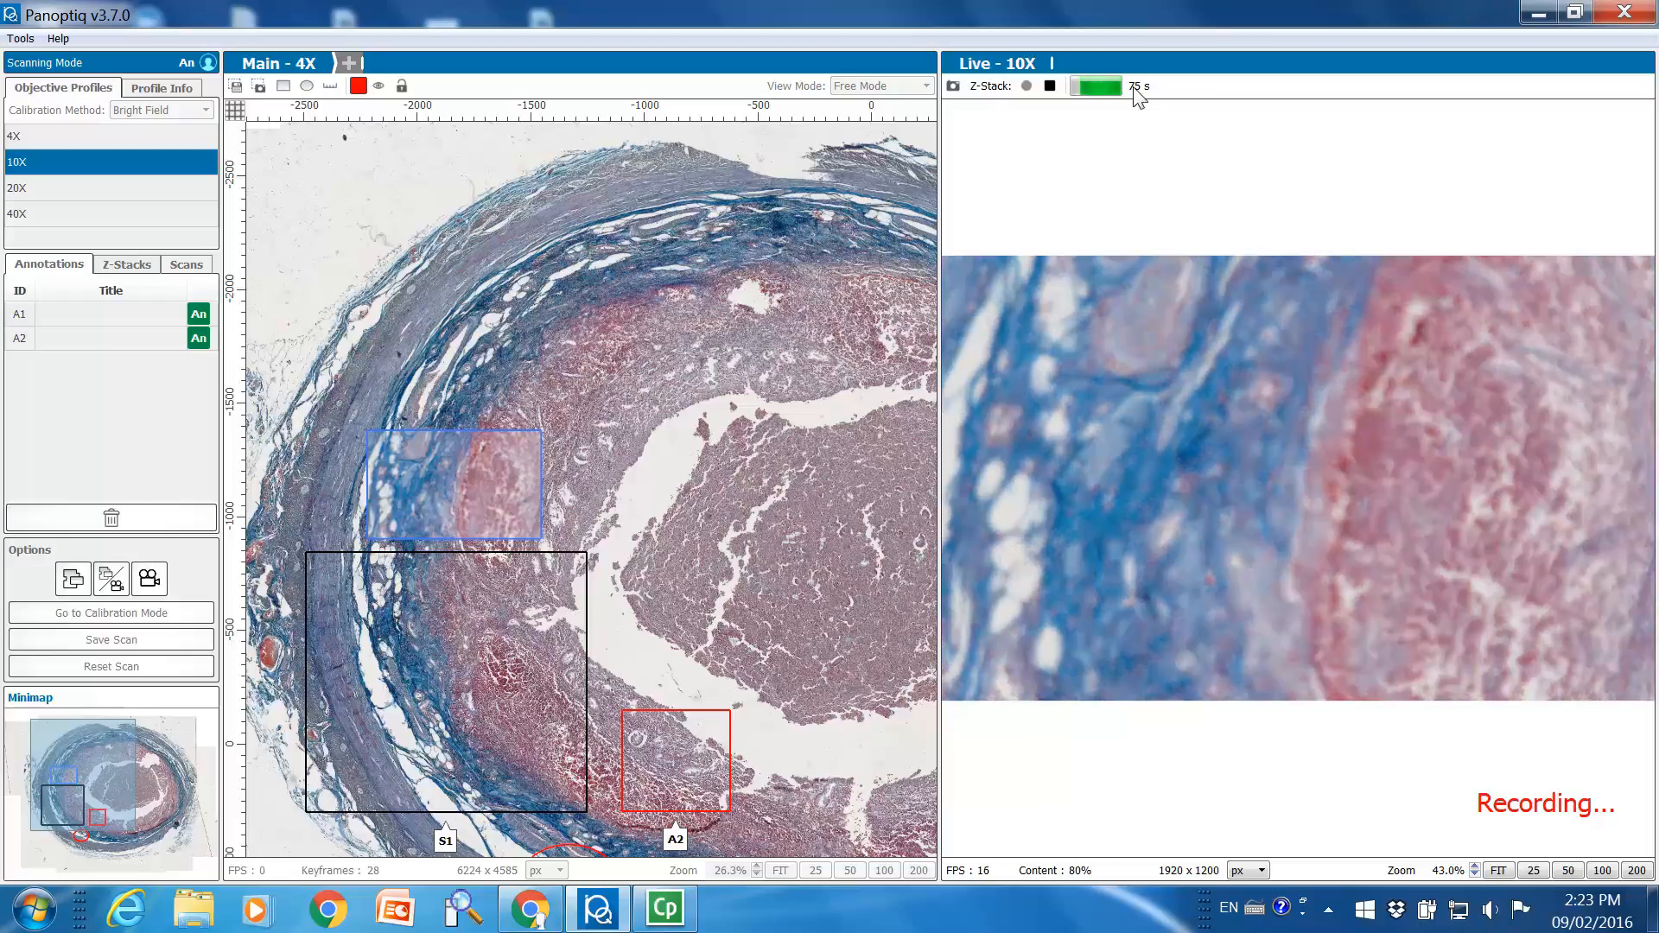
{"action": "left_click", "coordinate": [1050, 86]}
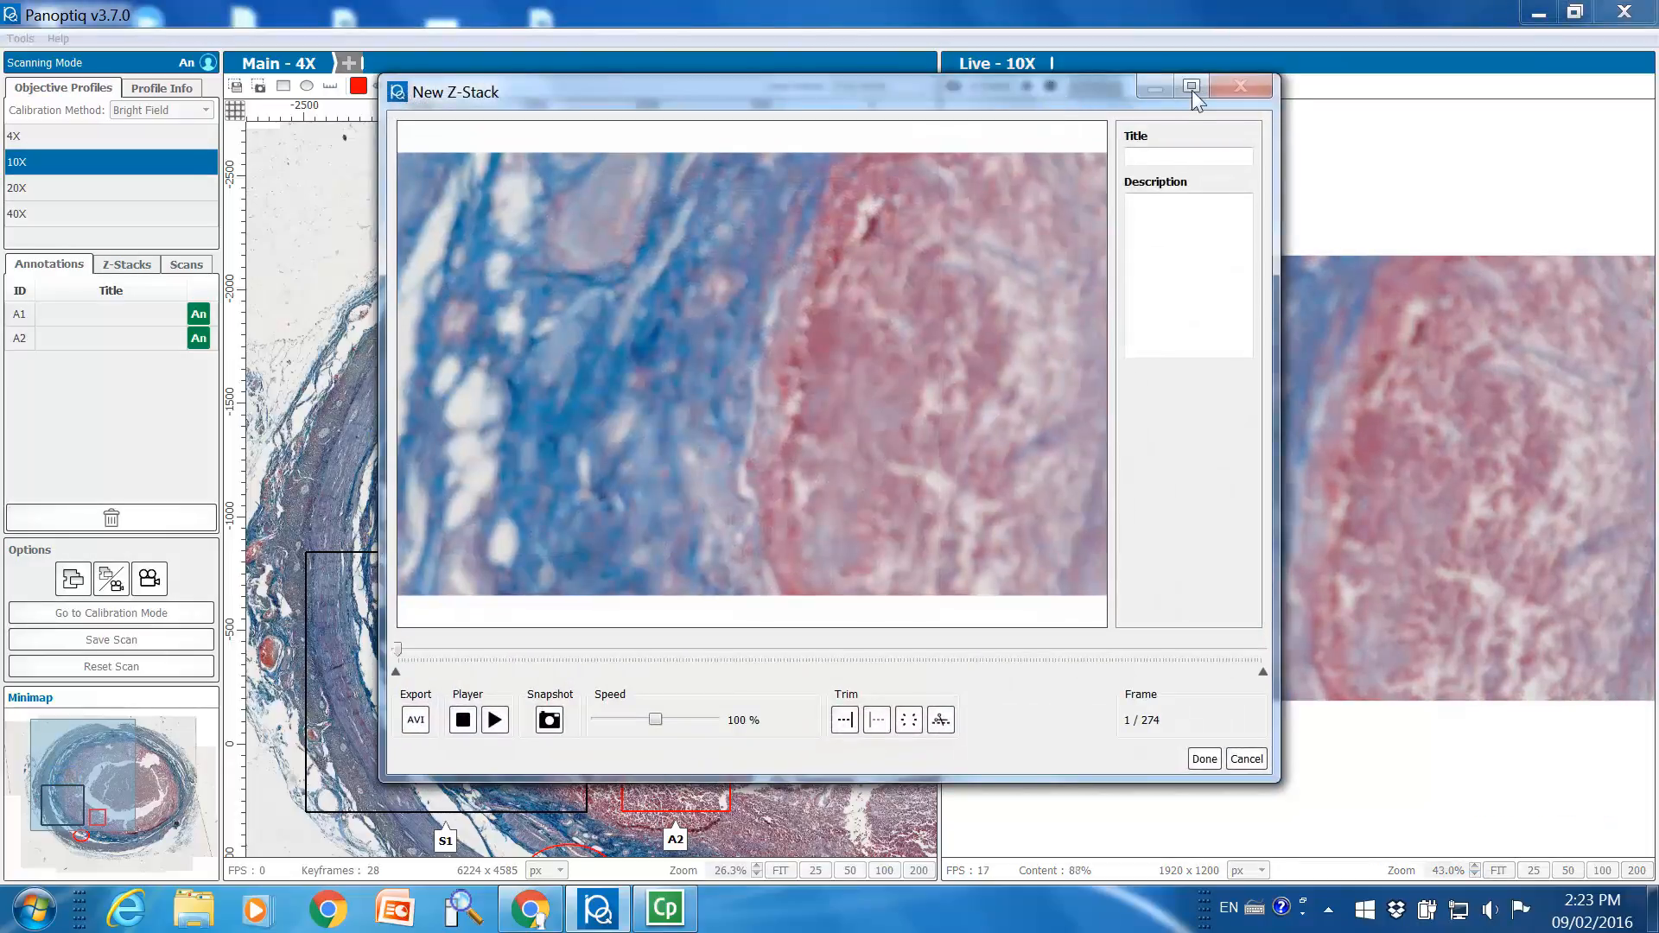
{"action": "left_click", "coordinate": [1190, 86]}
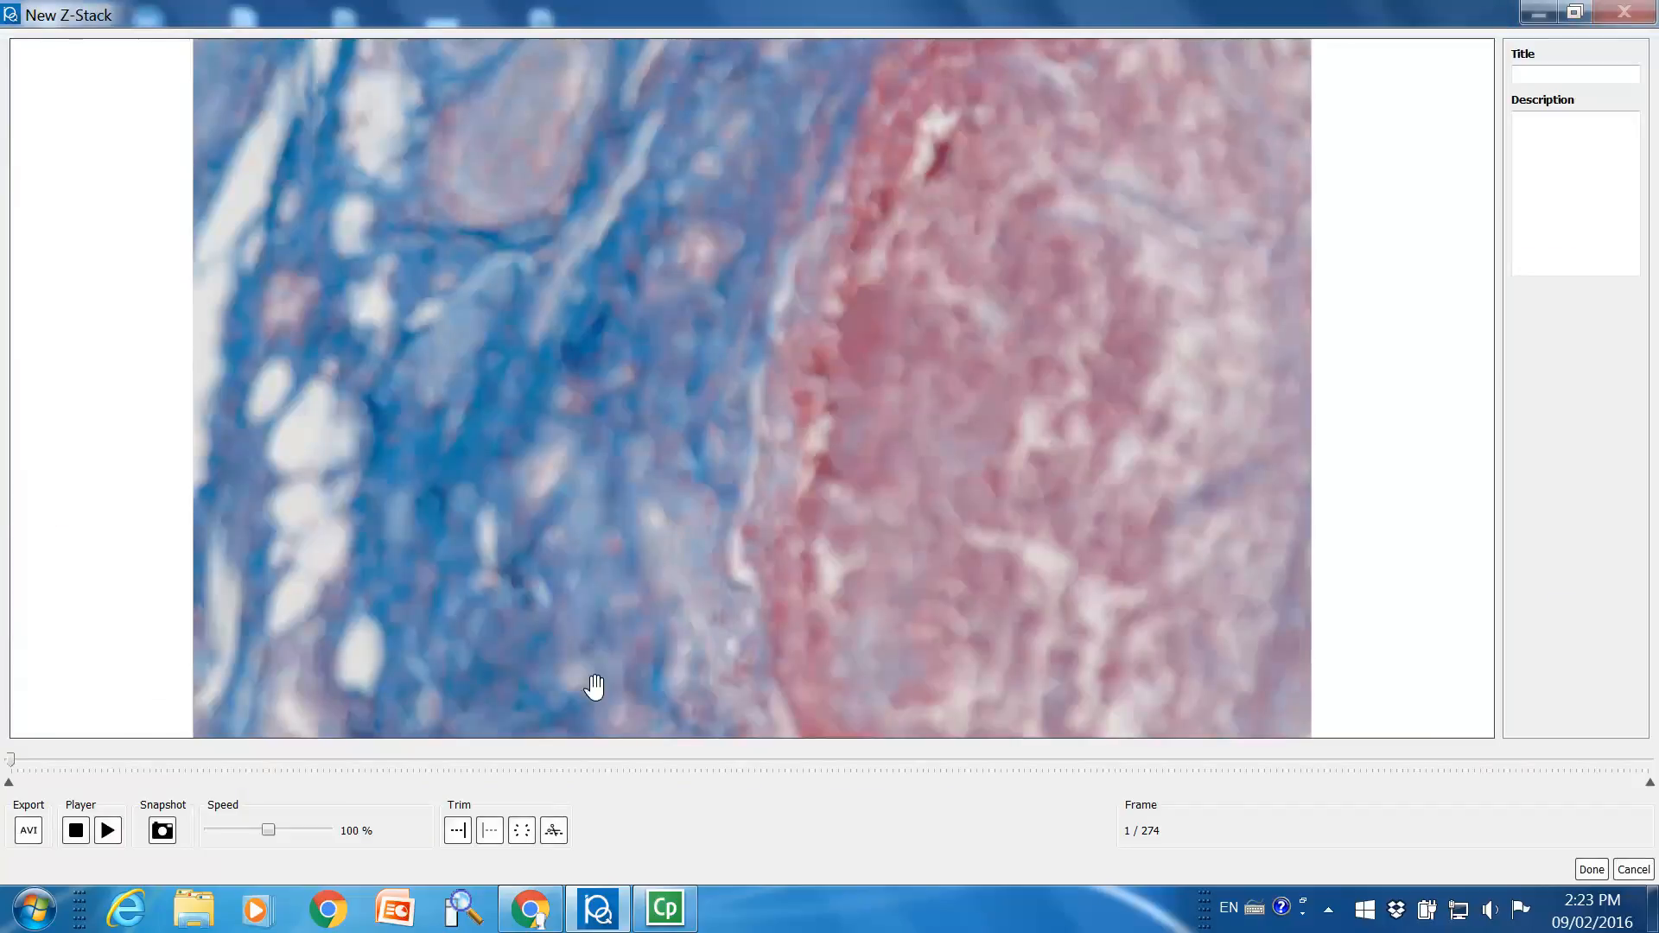
Look through the recorded Z-stack frames to compare the tissue's focus at different depths
{"action": "left_click", "coordinate": [305, 766]}
{"action": "left_click", "coordinate": [750, 762]}
{"action": "left_click", "coordinate": [1074, 767]}
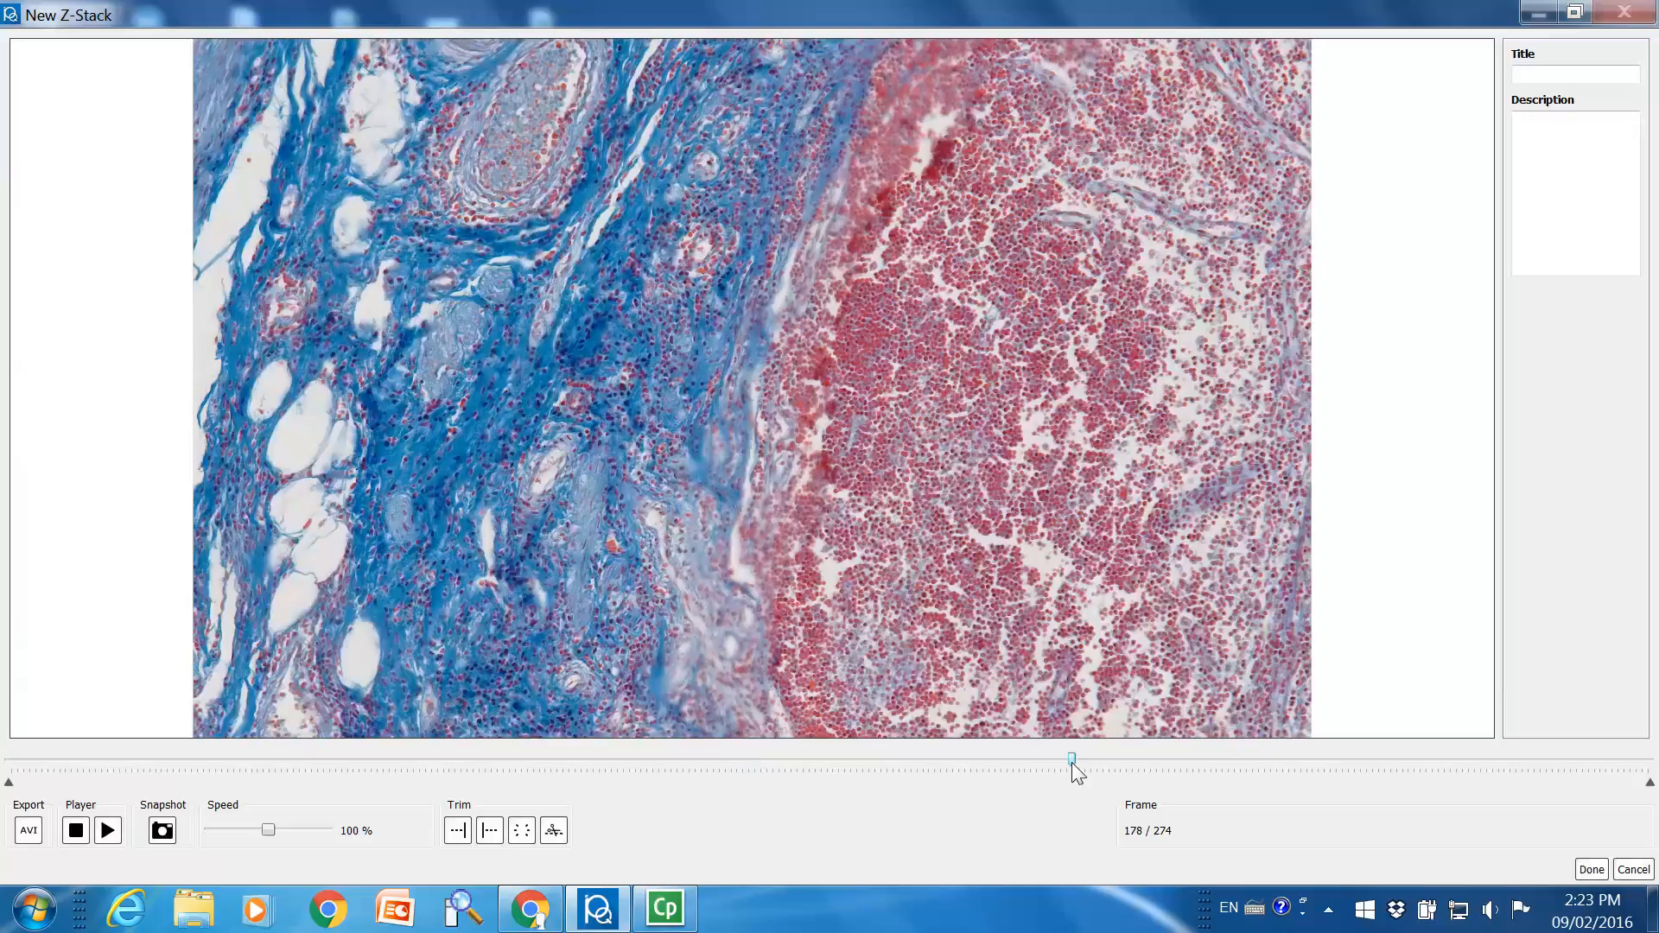
{"action": "left_click", "coordinate": [1361, 766]}
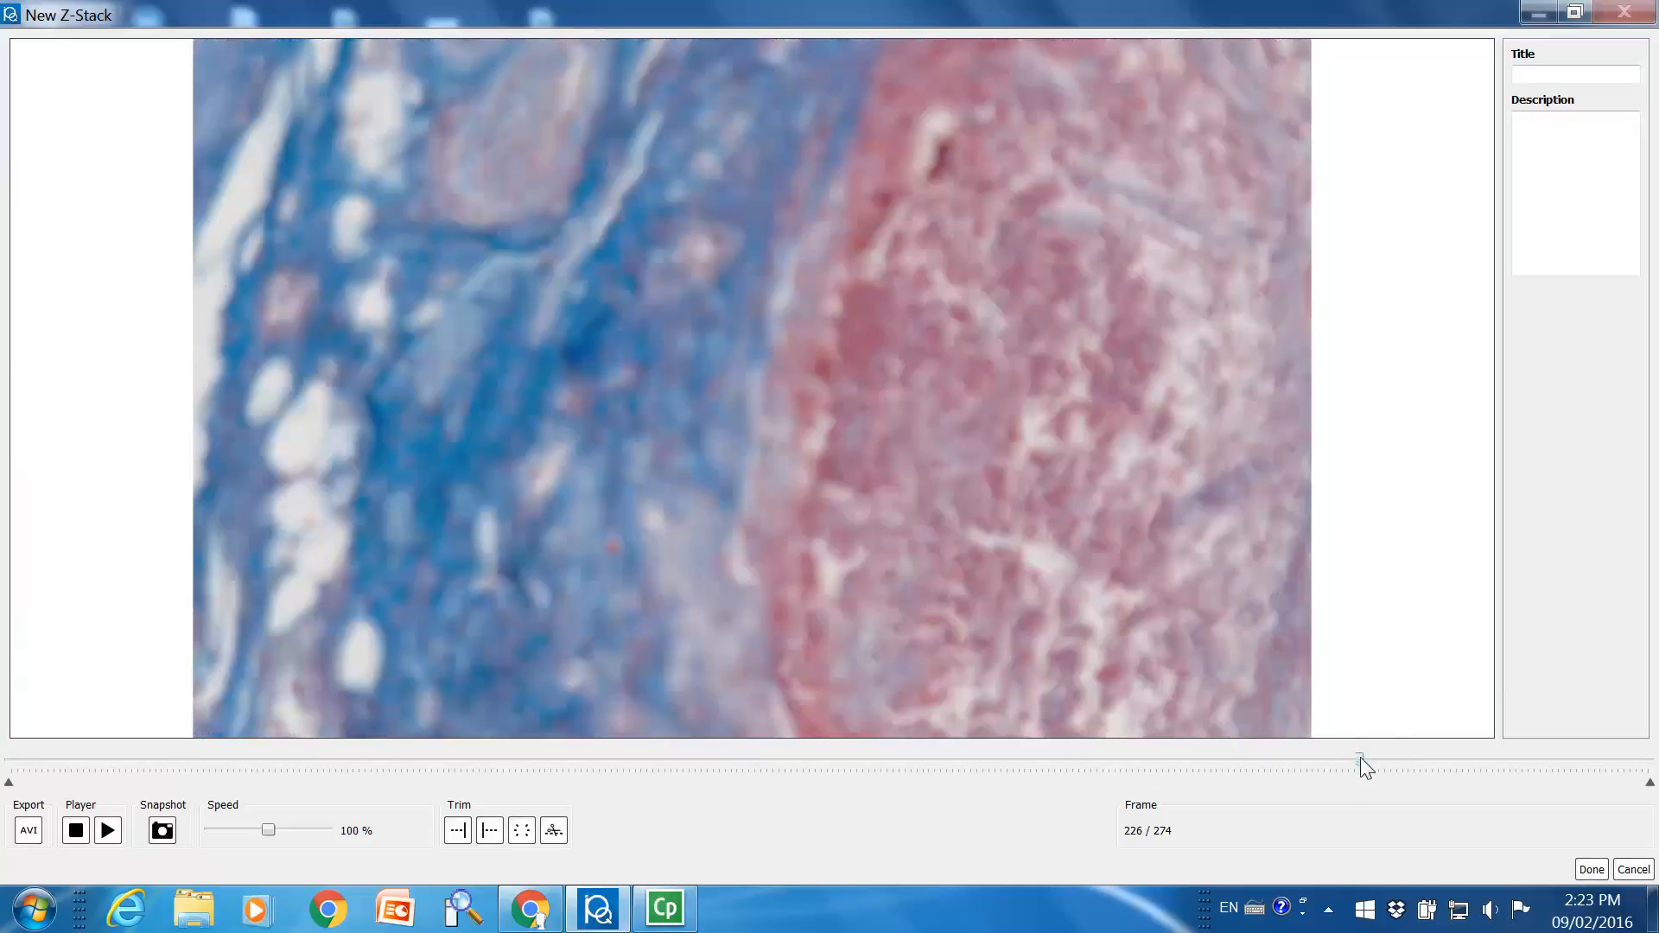
Trim the Z-stack to frames 145 through 231
{"action": "left_click_drag", "start_coordinate": [1364, 760], "coordinate": [870, 766]}
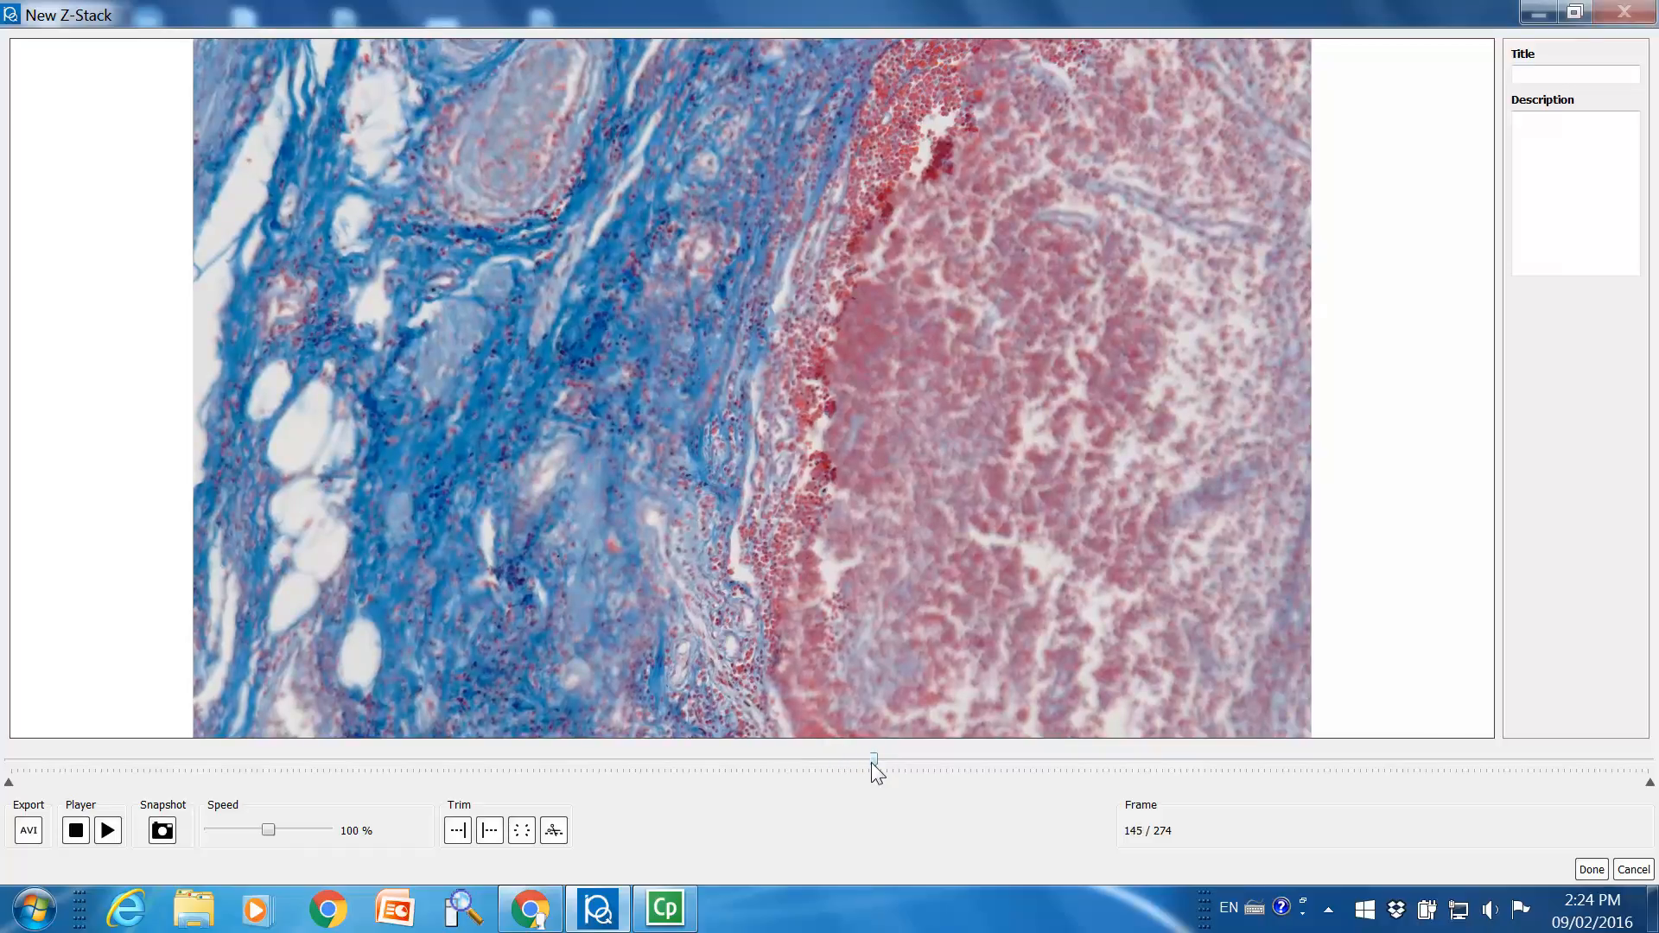
{"action": "left_click", "coordinate": [457, 830]}
{"action": "left_click_drag", "start_coordinate": [878, 761], "coordinate": [1434, 764]}
{"action": "left_click_drag", "start_coordinate": [1414, 772], "coordinate": [1389, 772]}
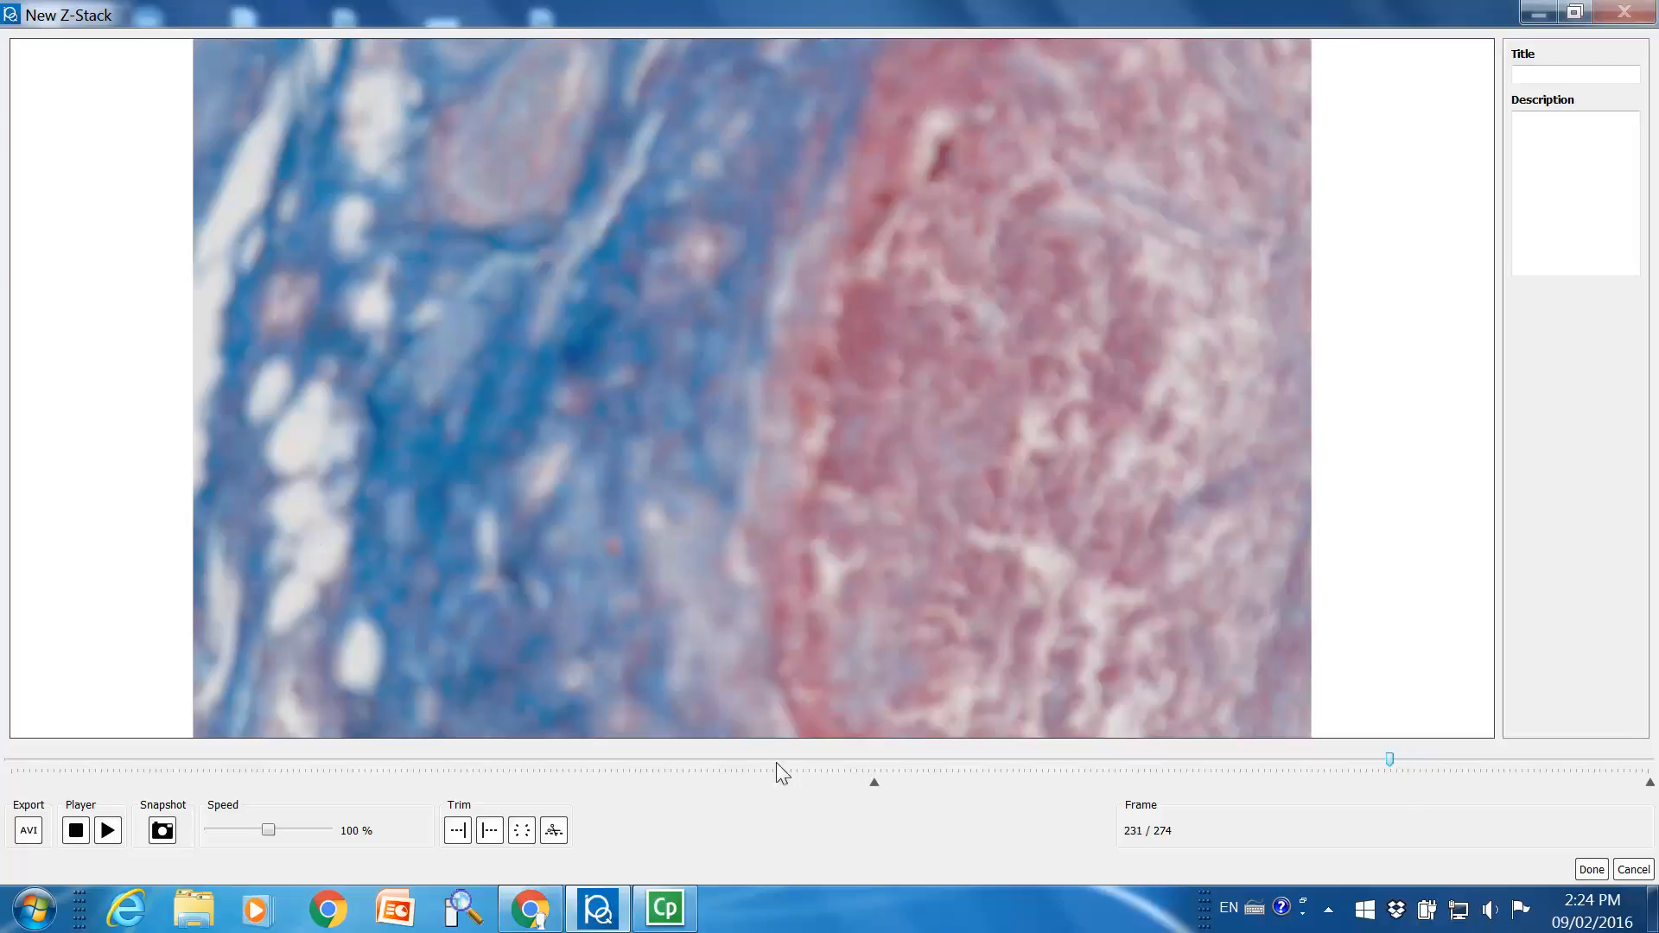
{"action": "left_click", "coordinate": [490, 830]}
{"action": "left_click", "coordinate": [554, 832]}
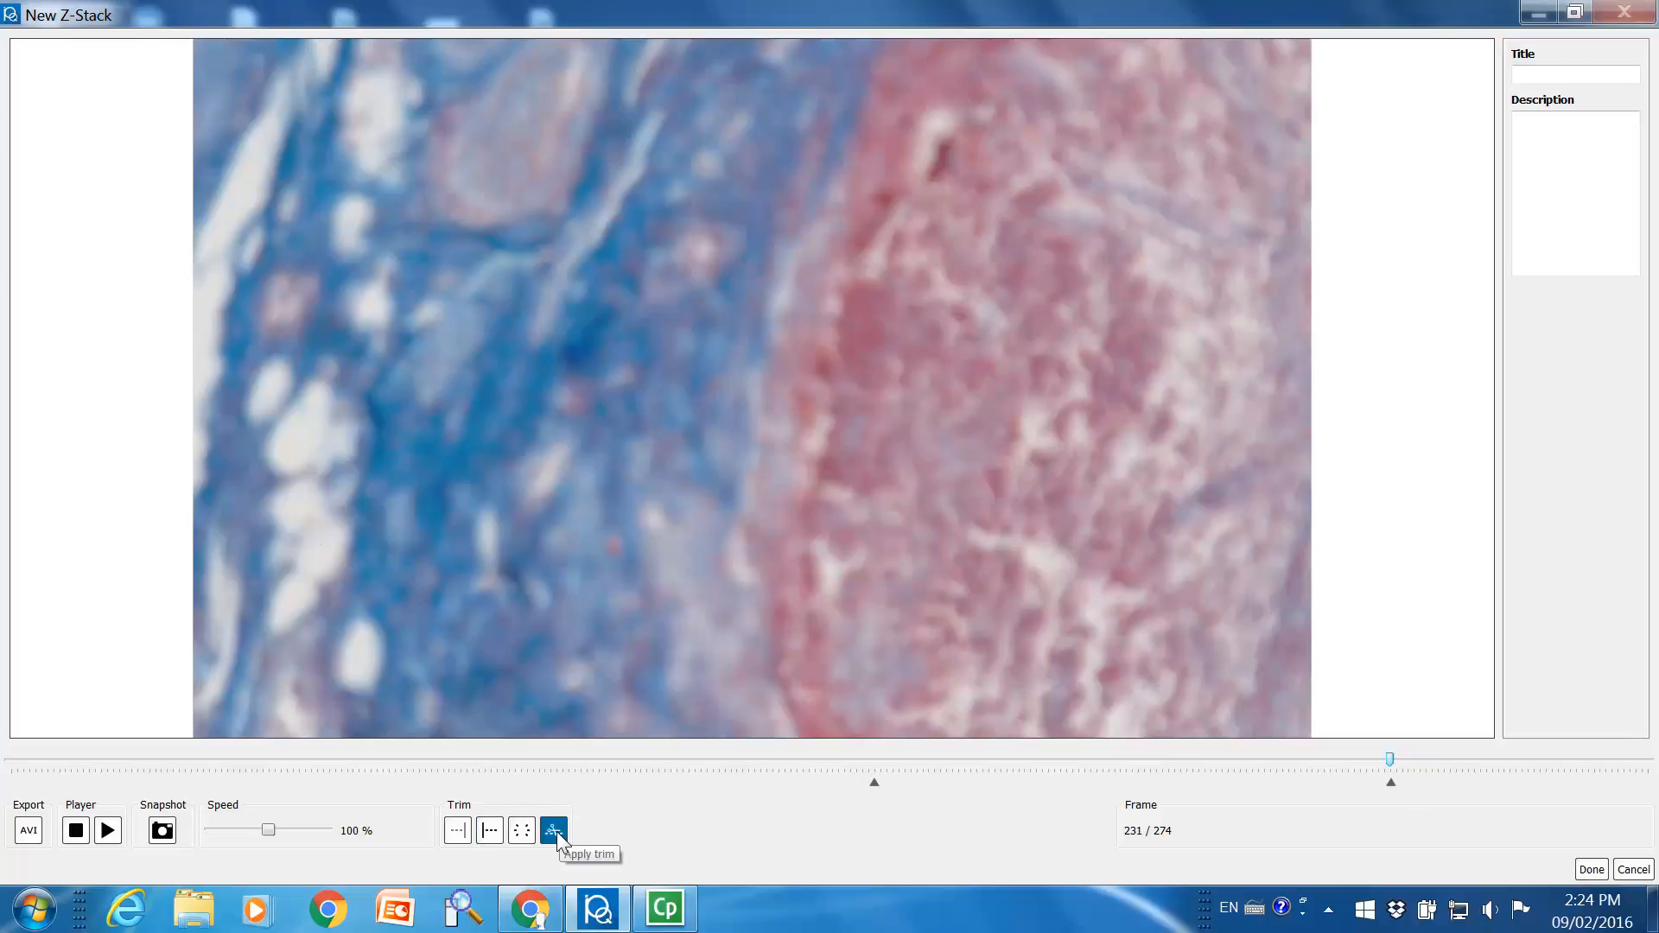
{"action": "left_click", "coordinate": [557, 835]}
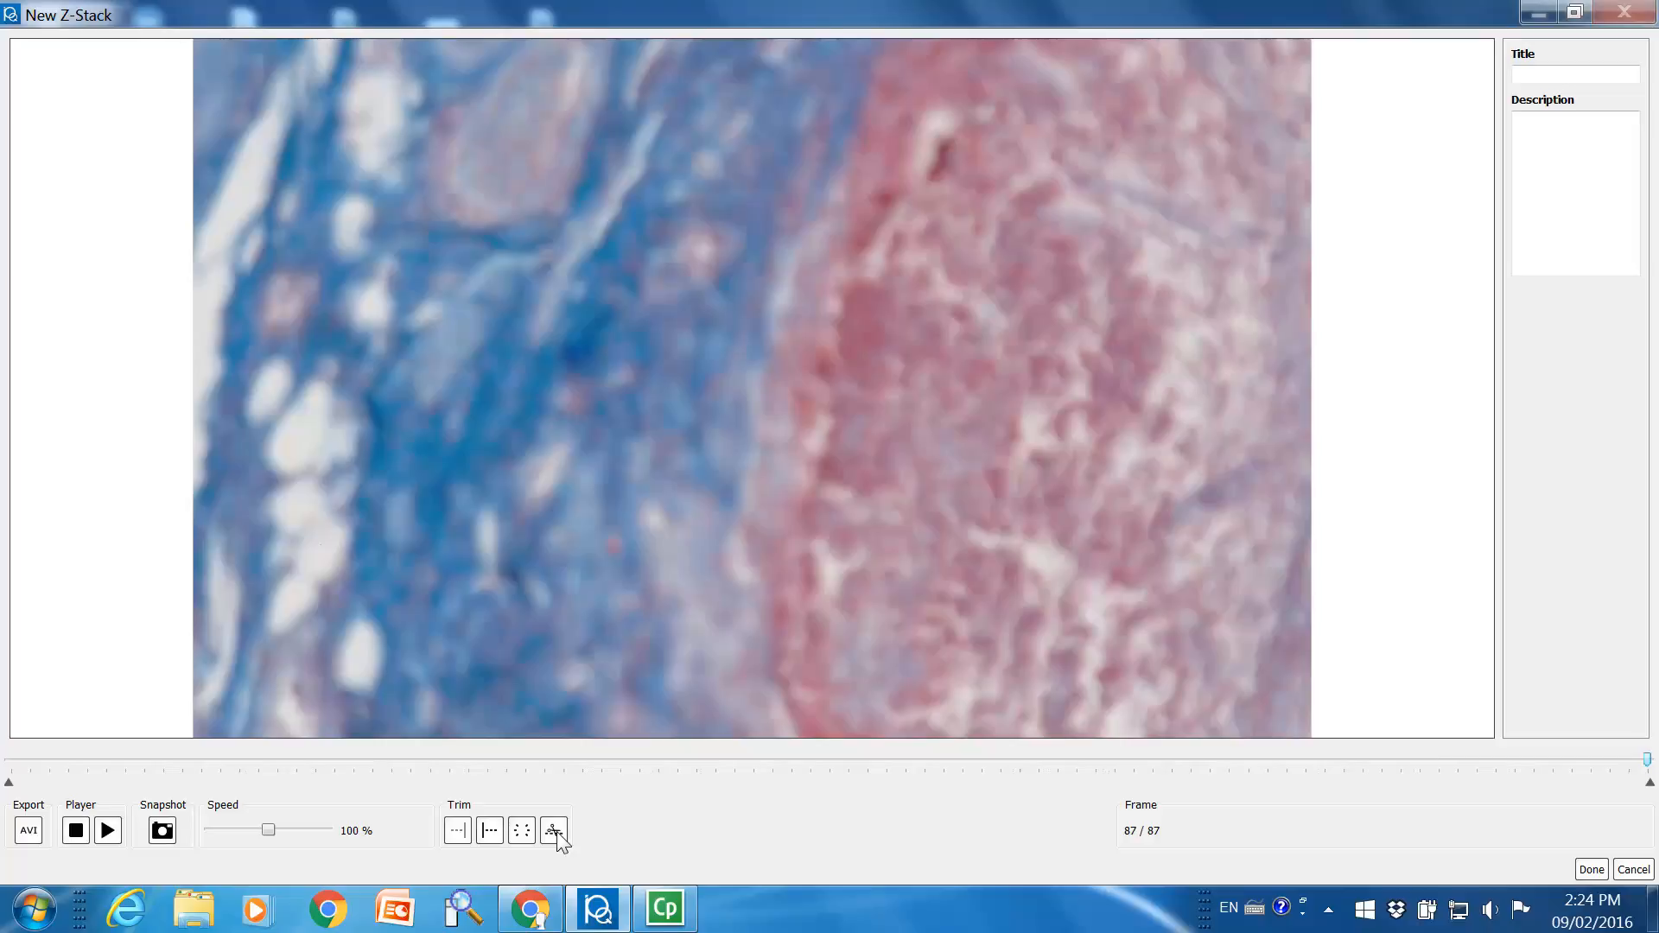
Step through the trimmed Z-stack frames, play them back and stop the playback
{"action": "left_click", "coordinate": [124, 761]}
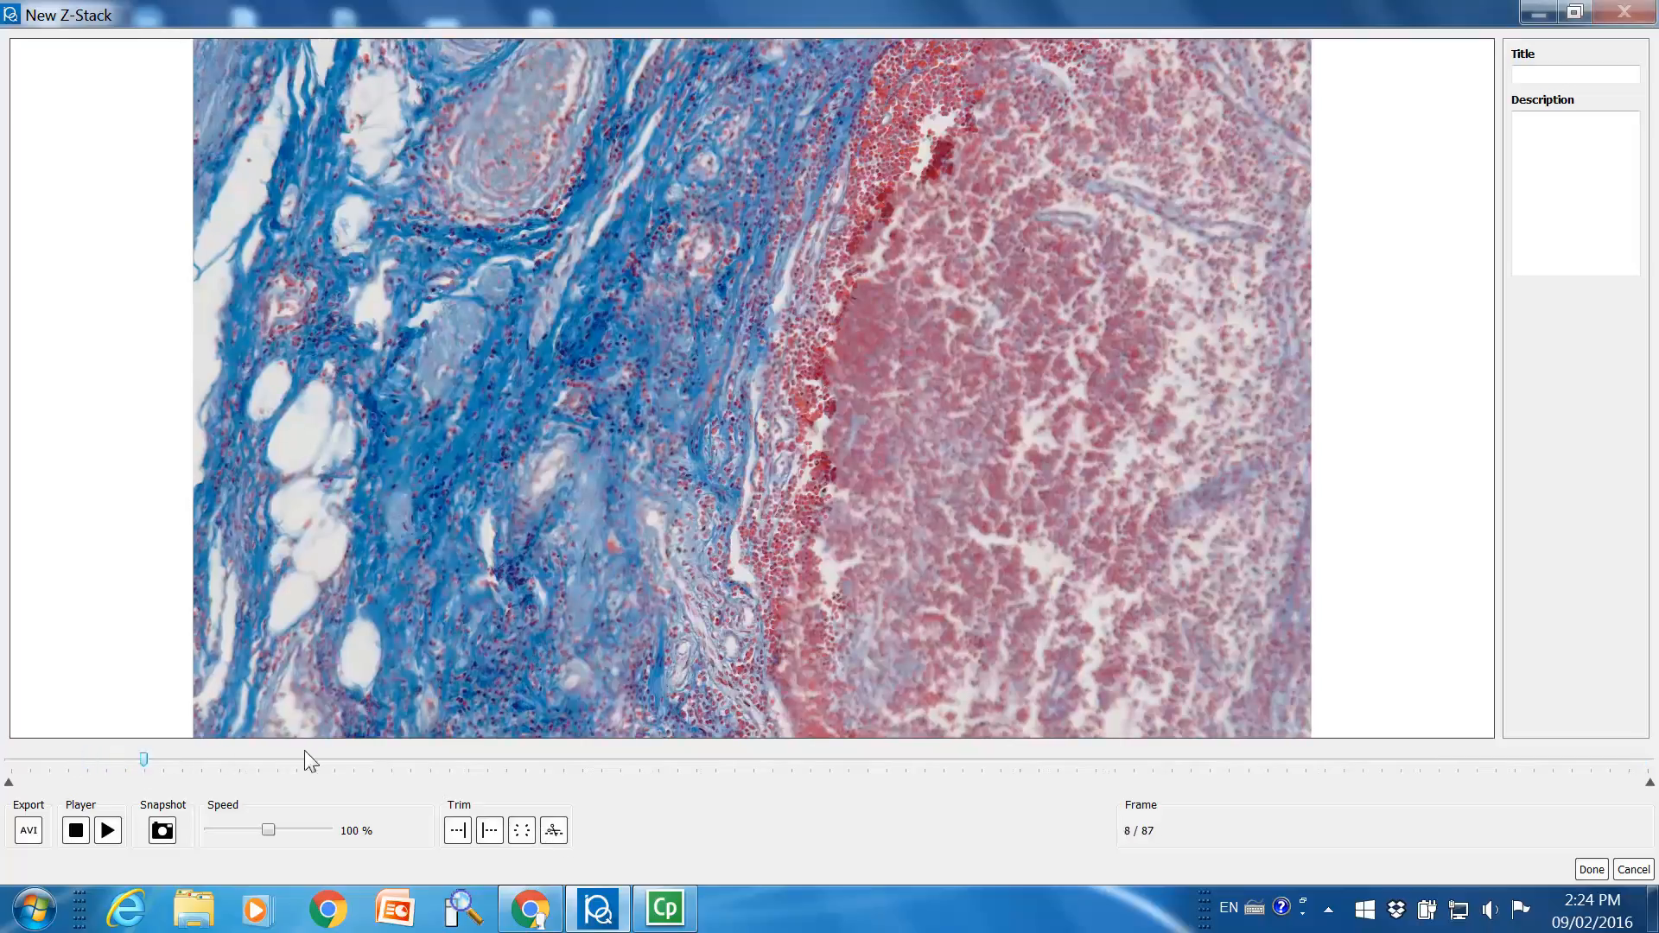
{"action": "left_click_drag", "start_coordinate": [304, 750], "coordinate": [905, 769]}
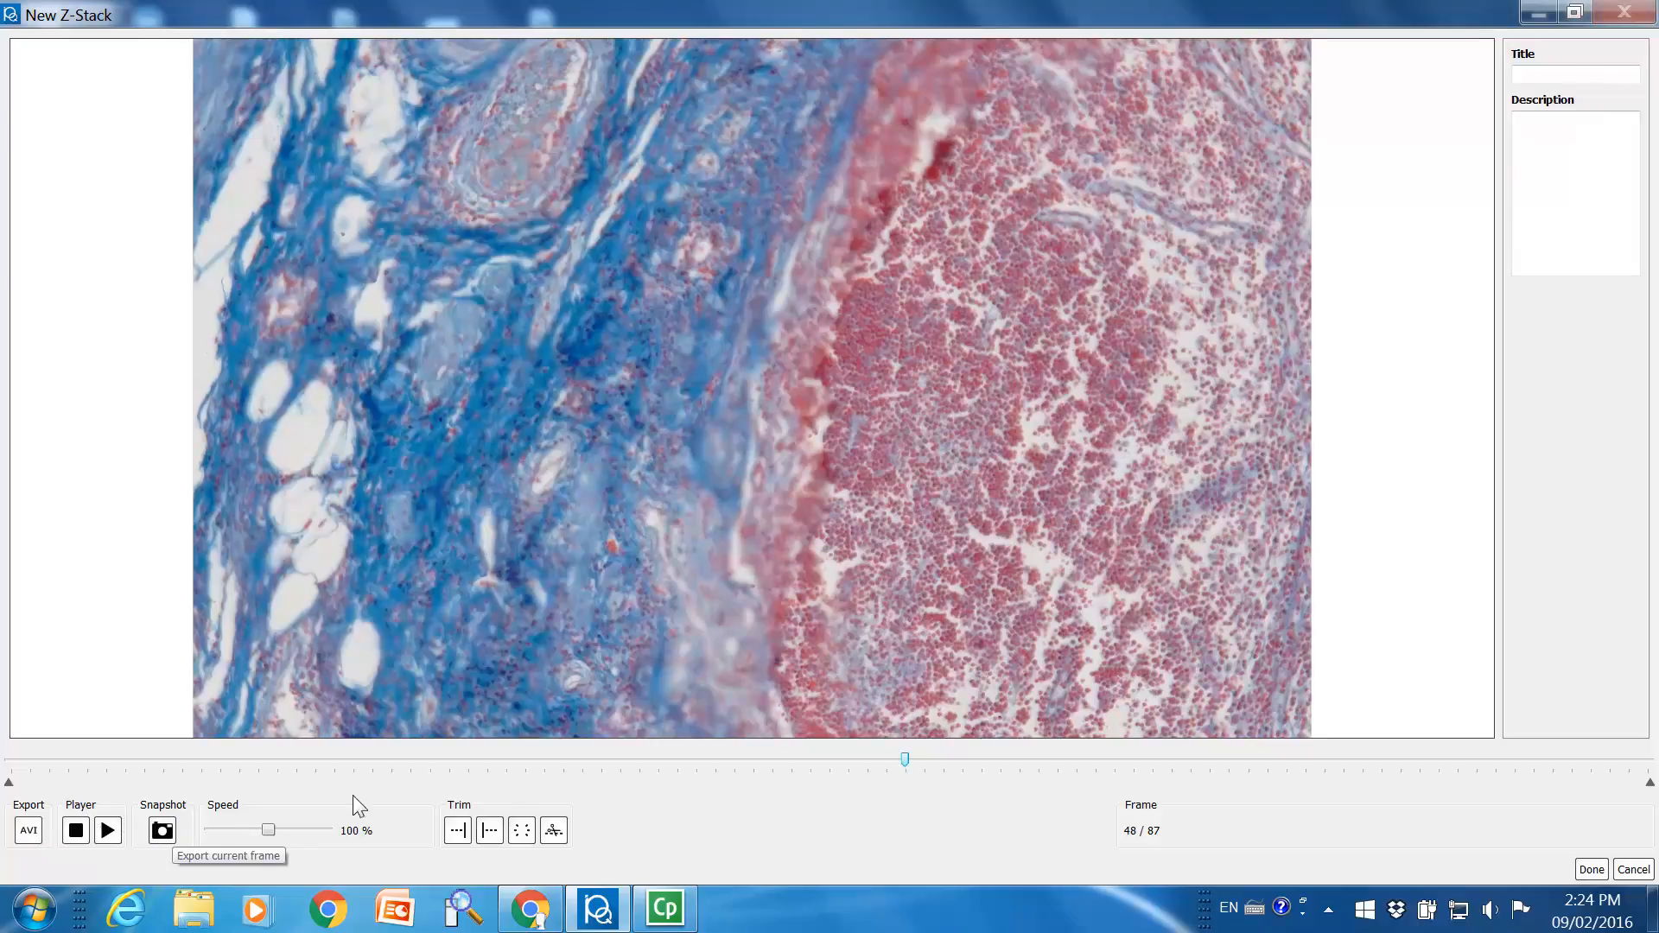
{"action": "left_click", "coordinate": [641, 762]}
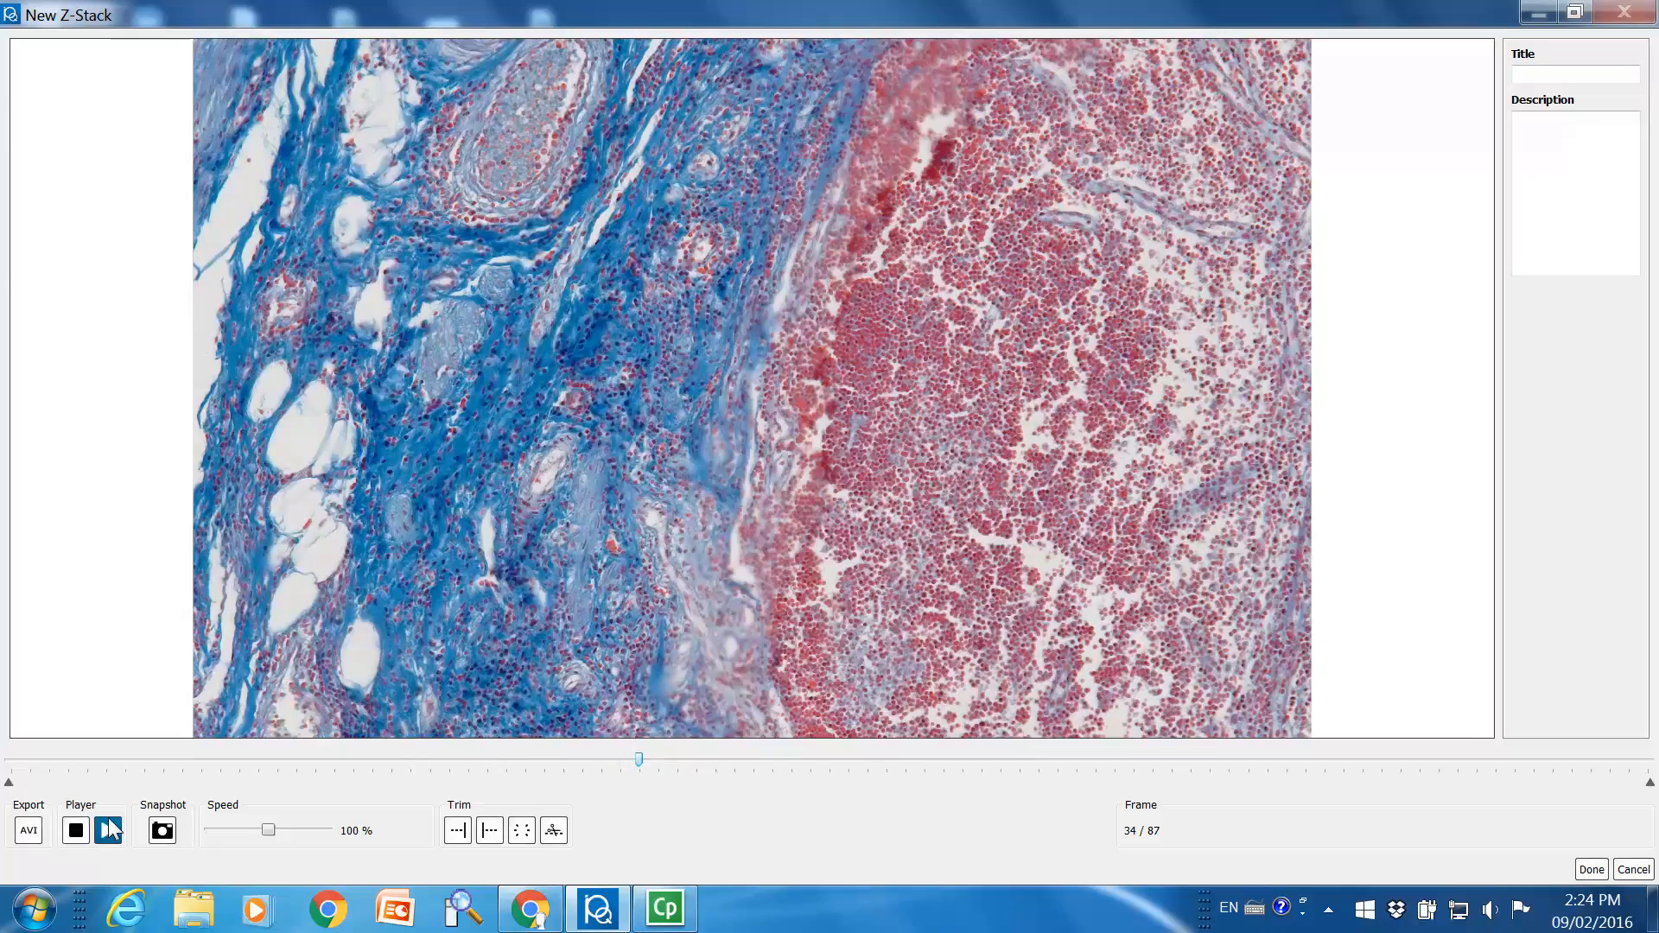
{"action": "left_click", "coordinate": [105, 762]}
{"action": "left_click", "coordinate": [107, 831]}
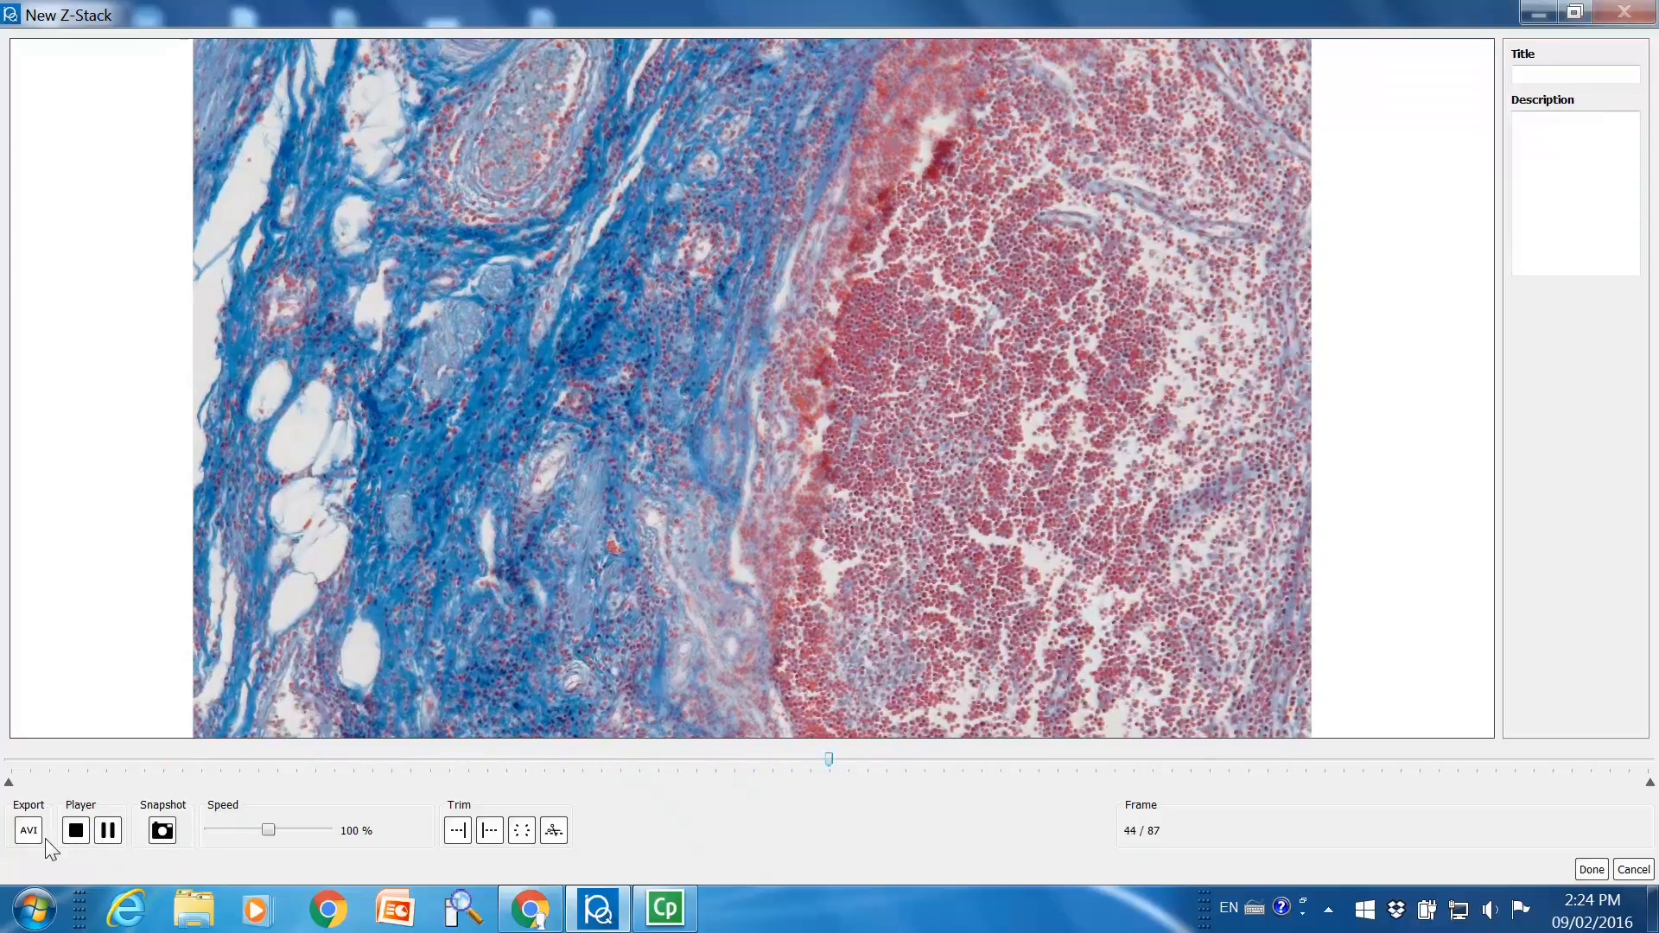
{"action": "left_click", "coordinate": [76, 831]}
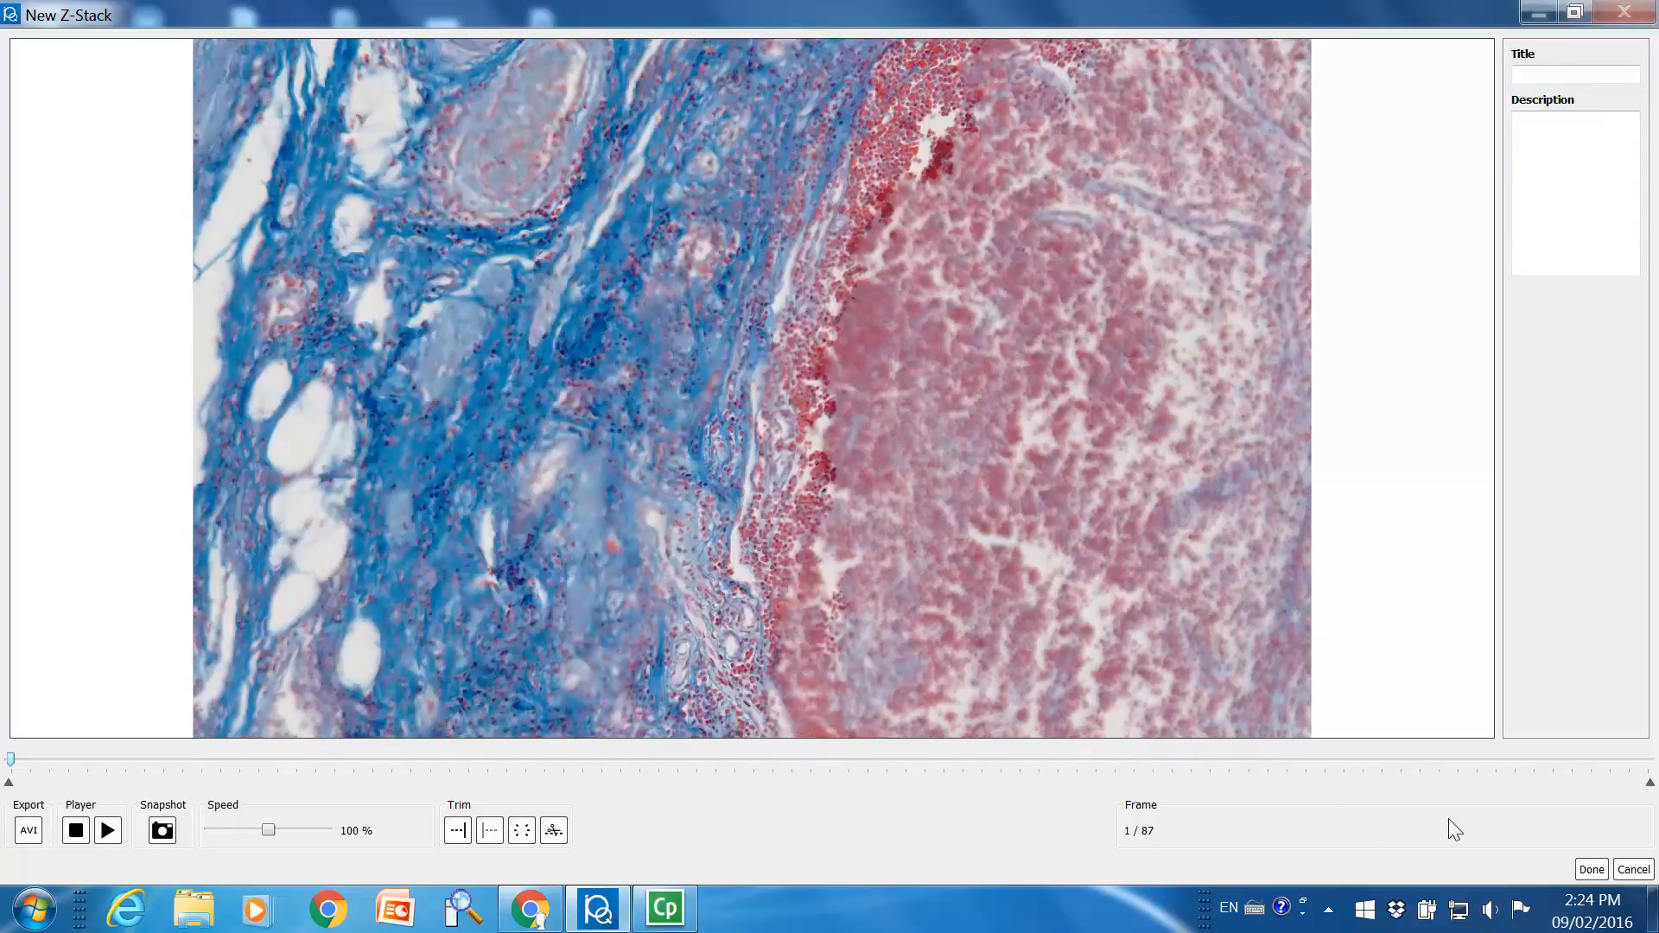
Finish the new Z-stack with its title and description left empty, placing it on the main scan
{"action": "left_click", "coordinate": [1551, 75]}
{"action": "left_click", "coordinate": [1562, 192]}
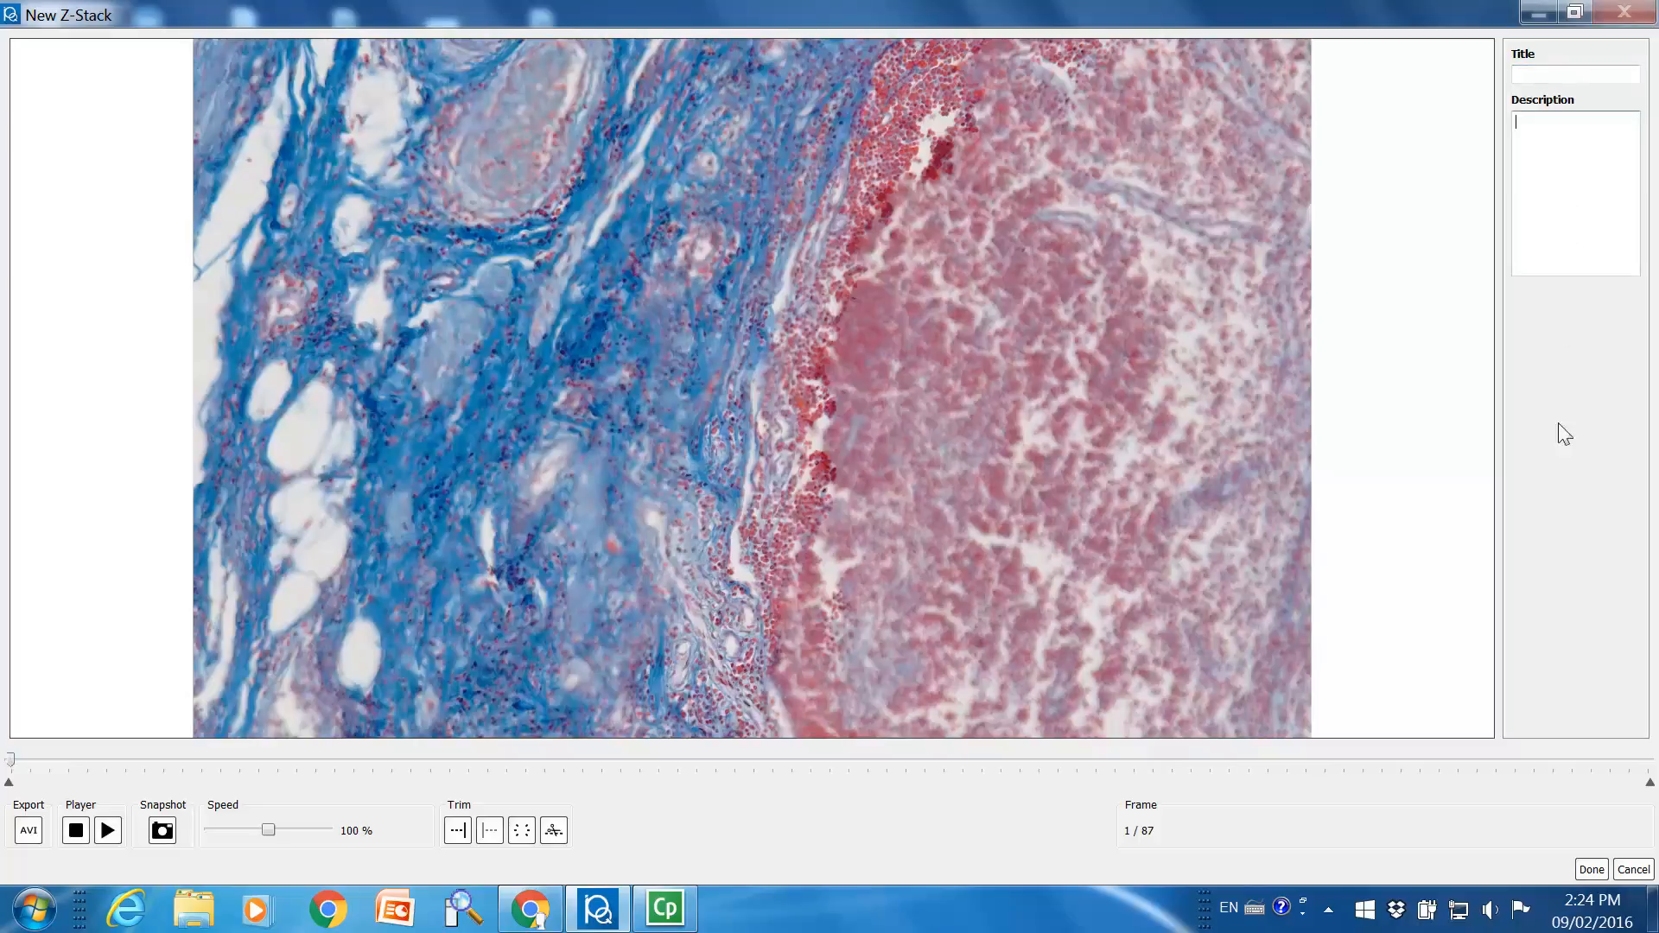
{"action": "left_click", "coordinate": [1589, 869]}
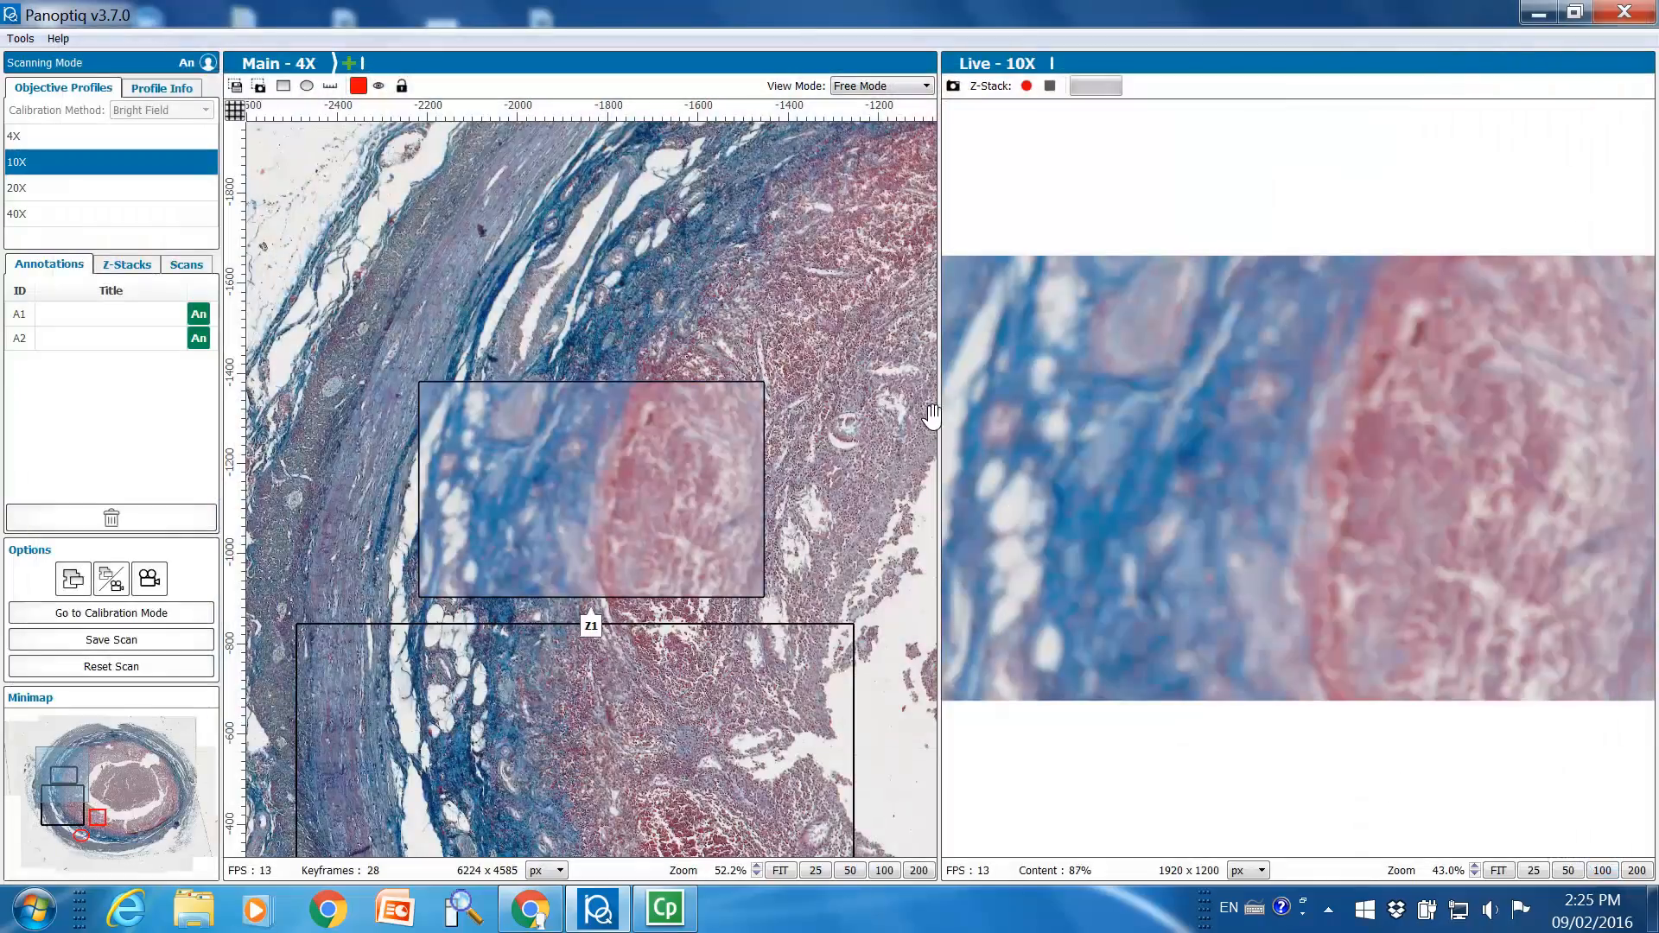
Display the main 4X scan without the live view, framing the Z1 Z-stack, S1 scan and annotations A1 and A2 together
{"action": "left_click_drag", "start_coordinate": [834, 389], "coordinate": [748, 151]}
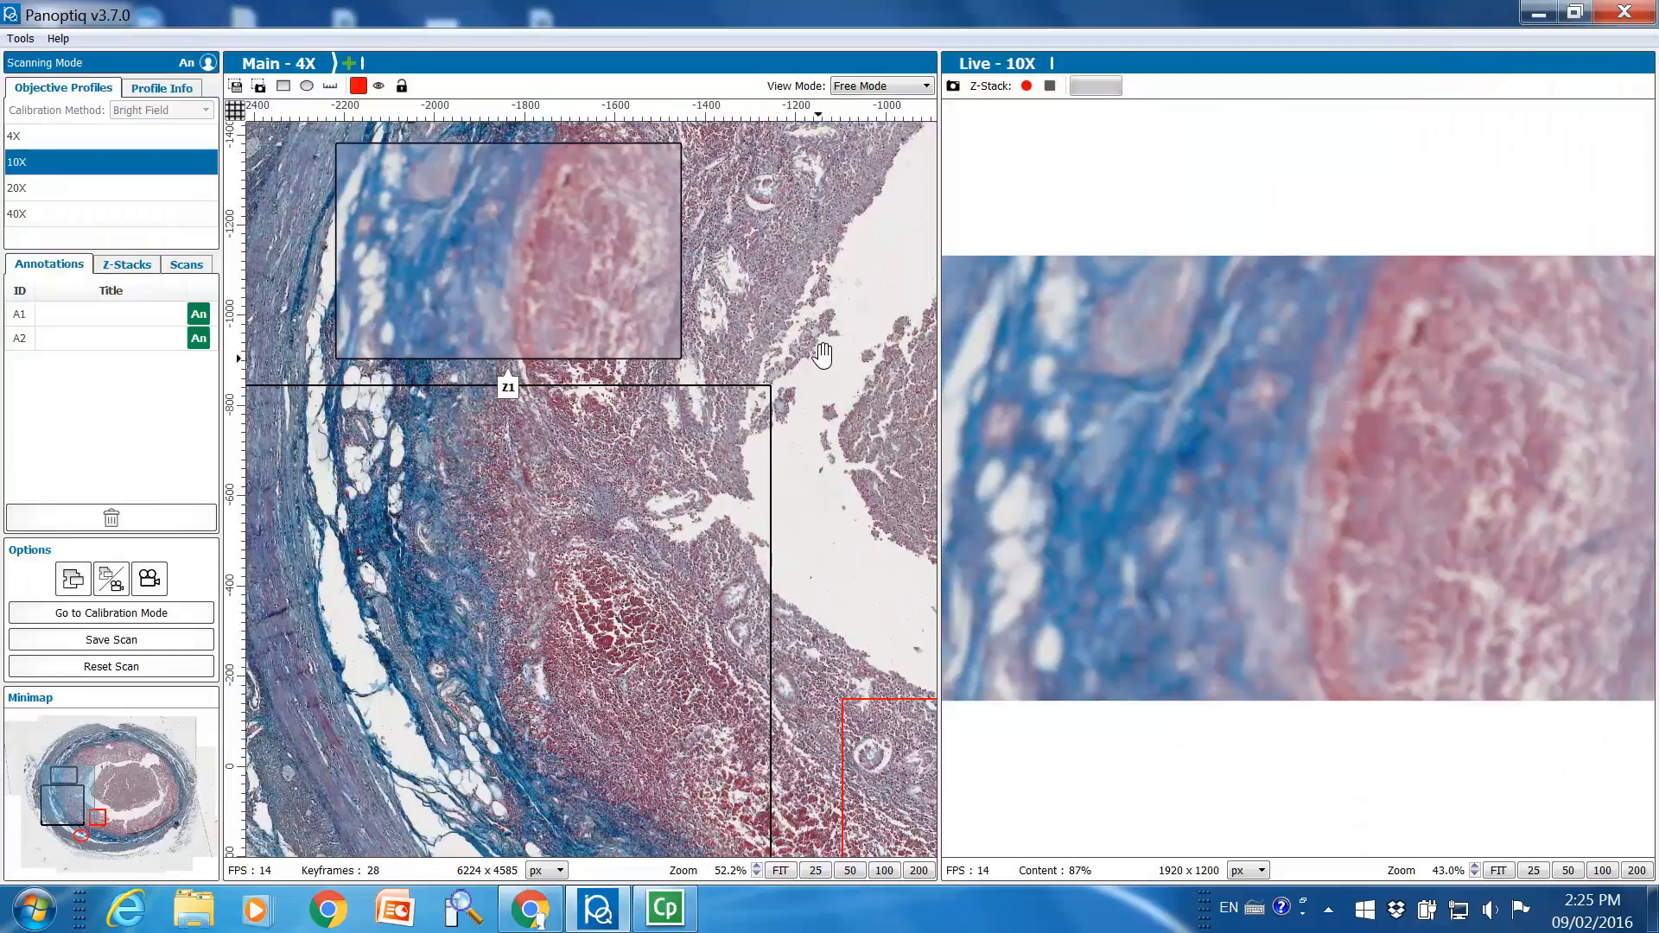
{"action": "scroll", "coordinate": [825, 343], "scroll_direction": "down", "scroll_amount": 2}
{"action": "scroll", "coordinate": [825, 343], "scroll_direction": "down", "scroll_amount": 2}
{"action": "left_click_drag", "start_coordinate": [768, 425], "coordinate": [575, 406]}
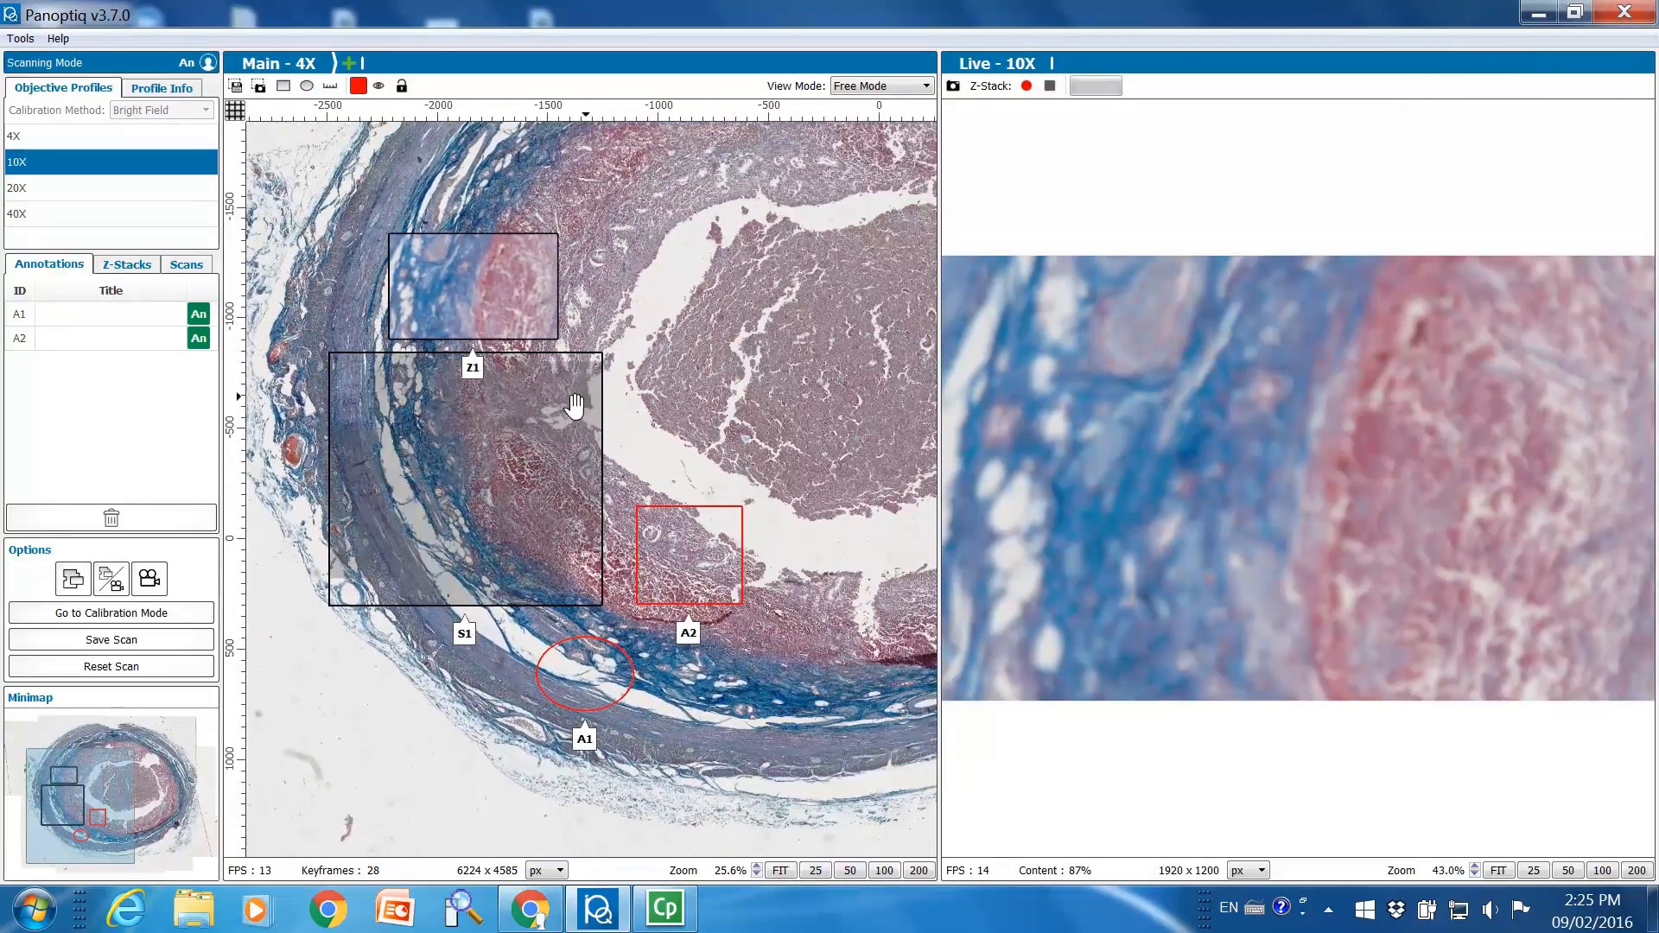
{"action": "left_click", "coordinate": [75, 581]}
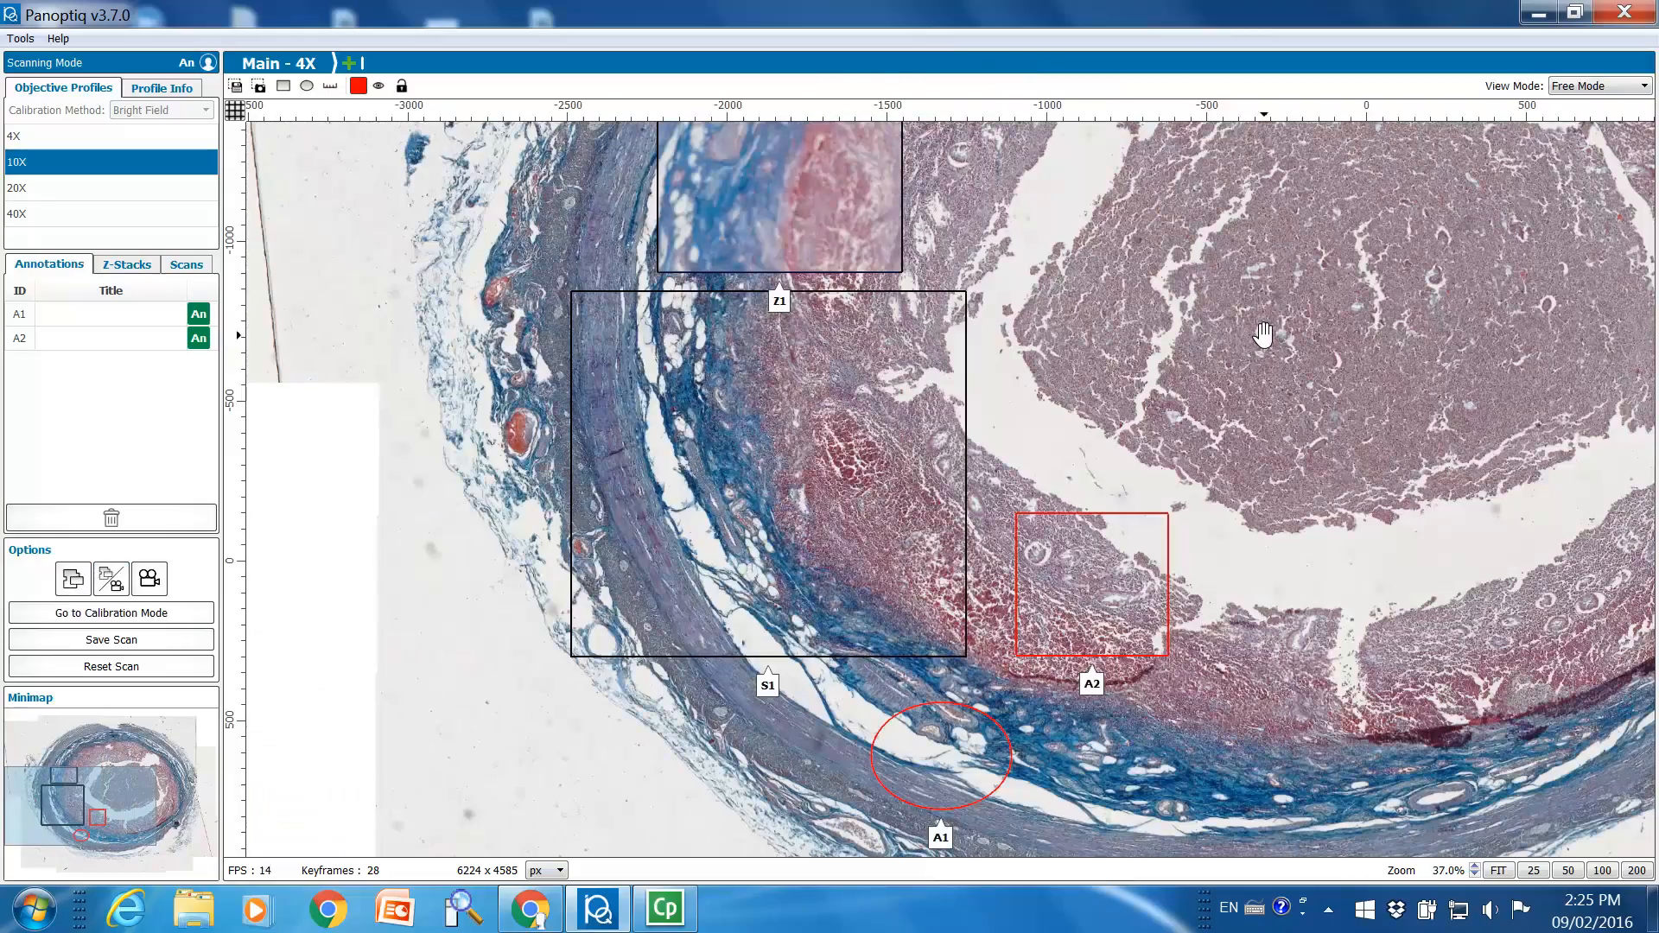
{"action": "left_click_drag", "start_coordinate": [1249, 336], "coordinate": [835, 439]}
{"action": "scroll", "coordinate": [874, 414], "scroll_direction": "down", "scroll_amount": 2}
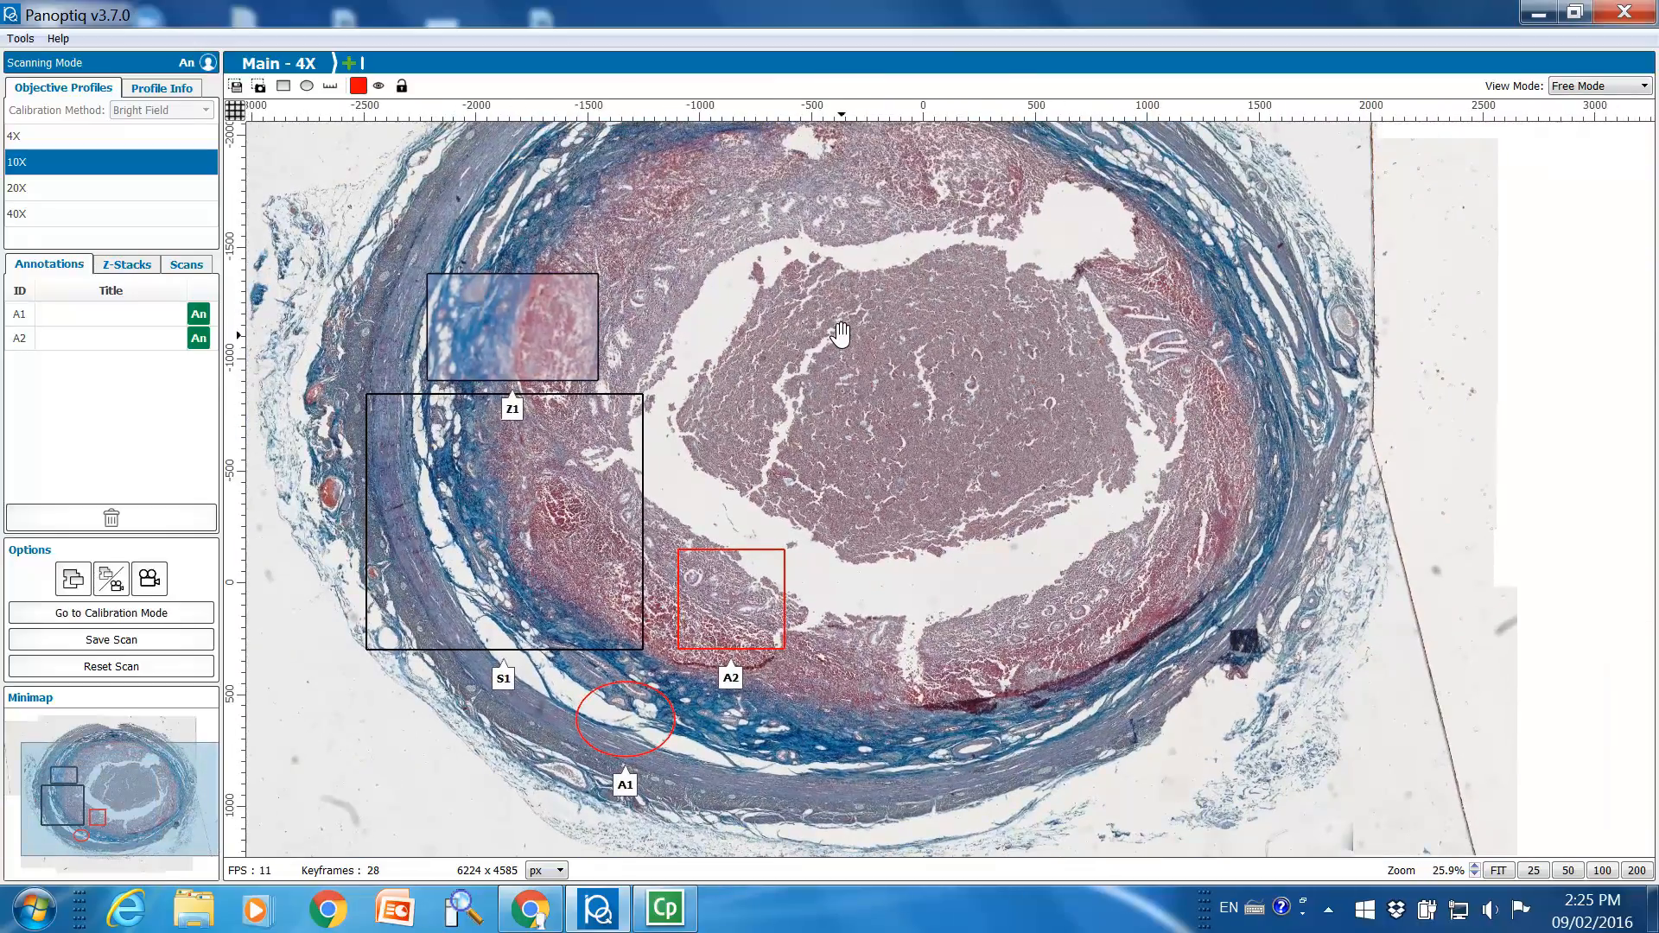
Review the lists of Z-stacks and scans attached to the main 4X scan
{"action": "left_click_drag", "start_coordinate": [840, 335], "coordinate": [889, 397]}
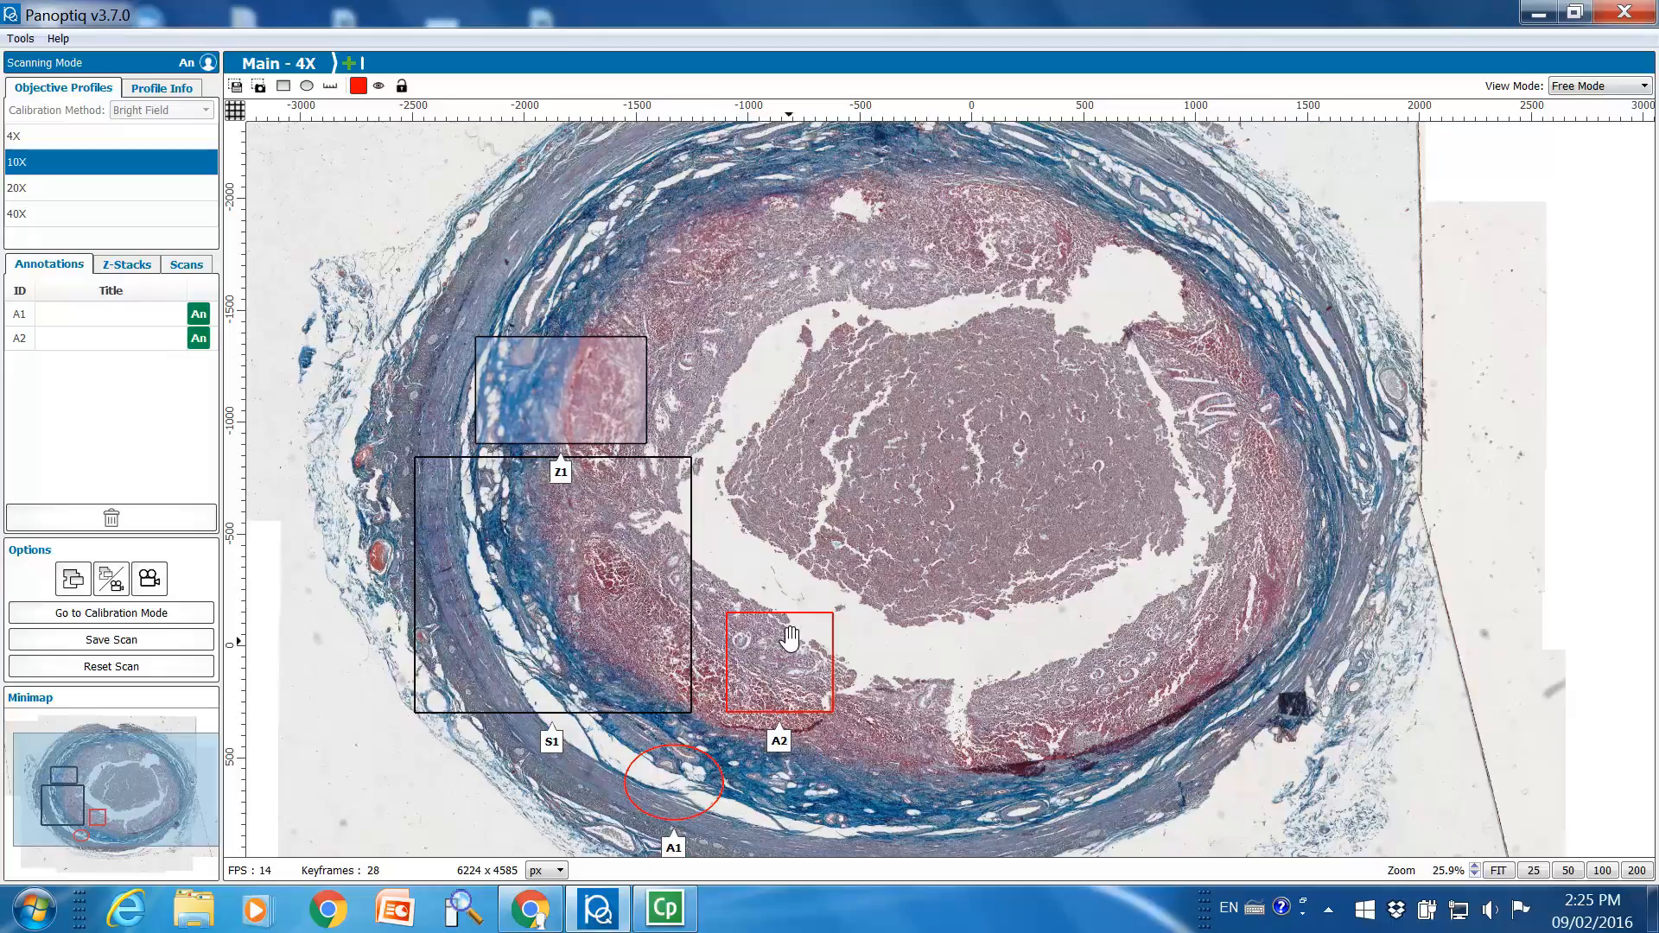
{"action": "left_click", "coordinate": [145, 269]}
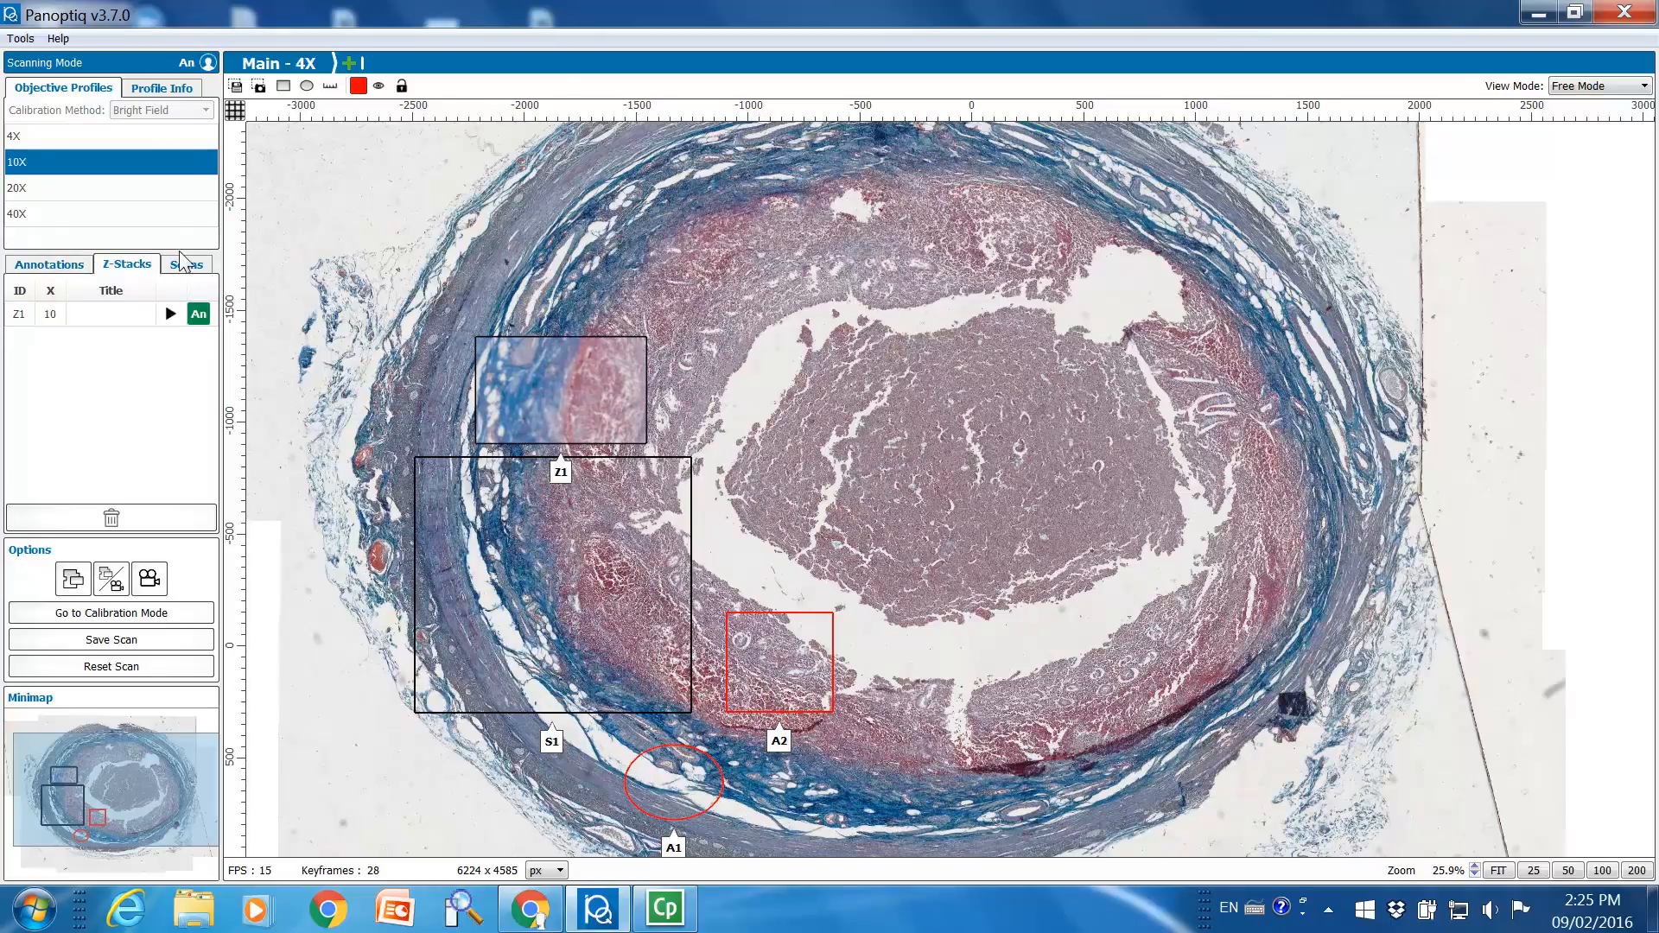
{"action": "left_click", "coordinate": [197, 268]}
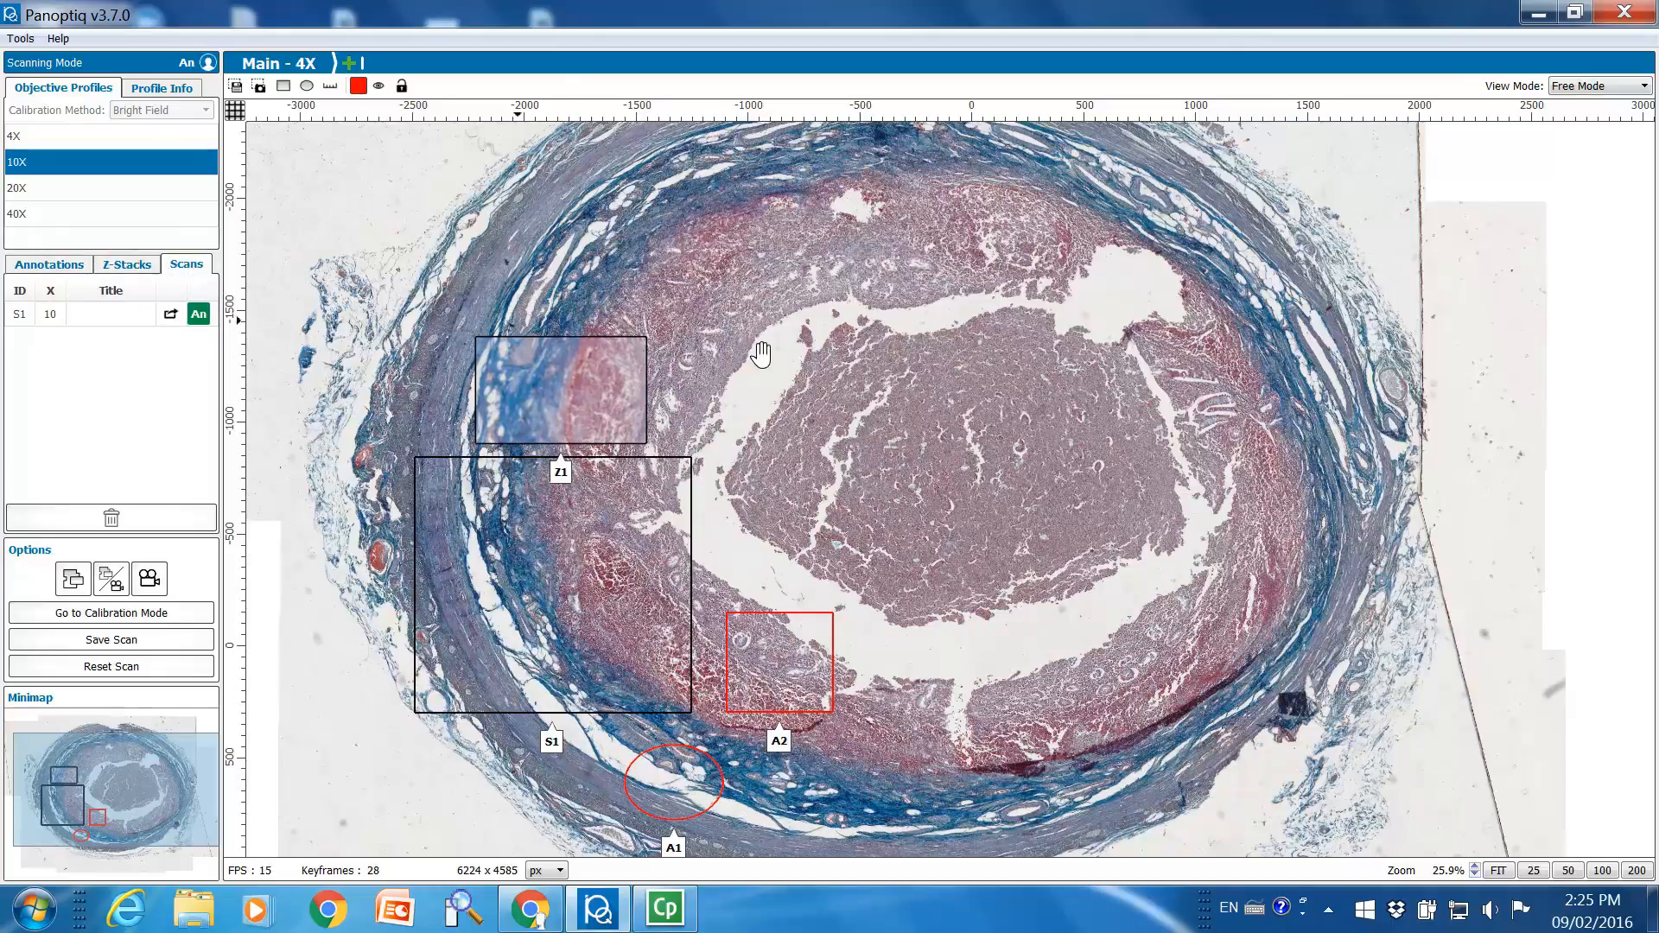
{"action": "left_click_drag", "start_coordinate": [1033, 416], "coordinate": [636, 406]}
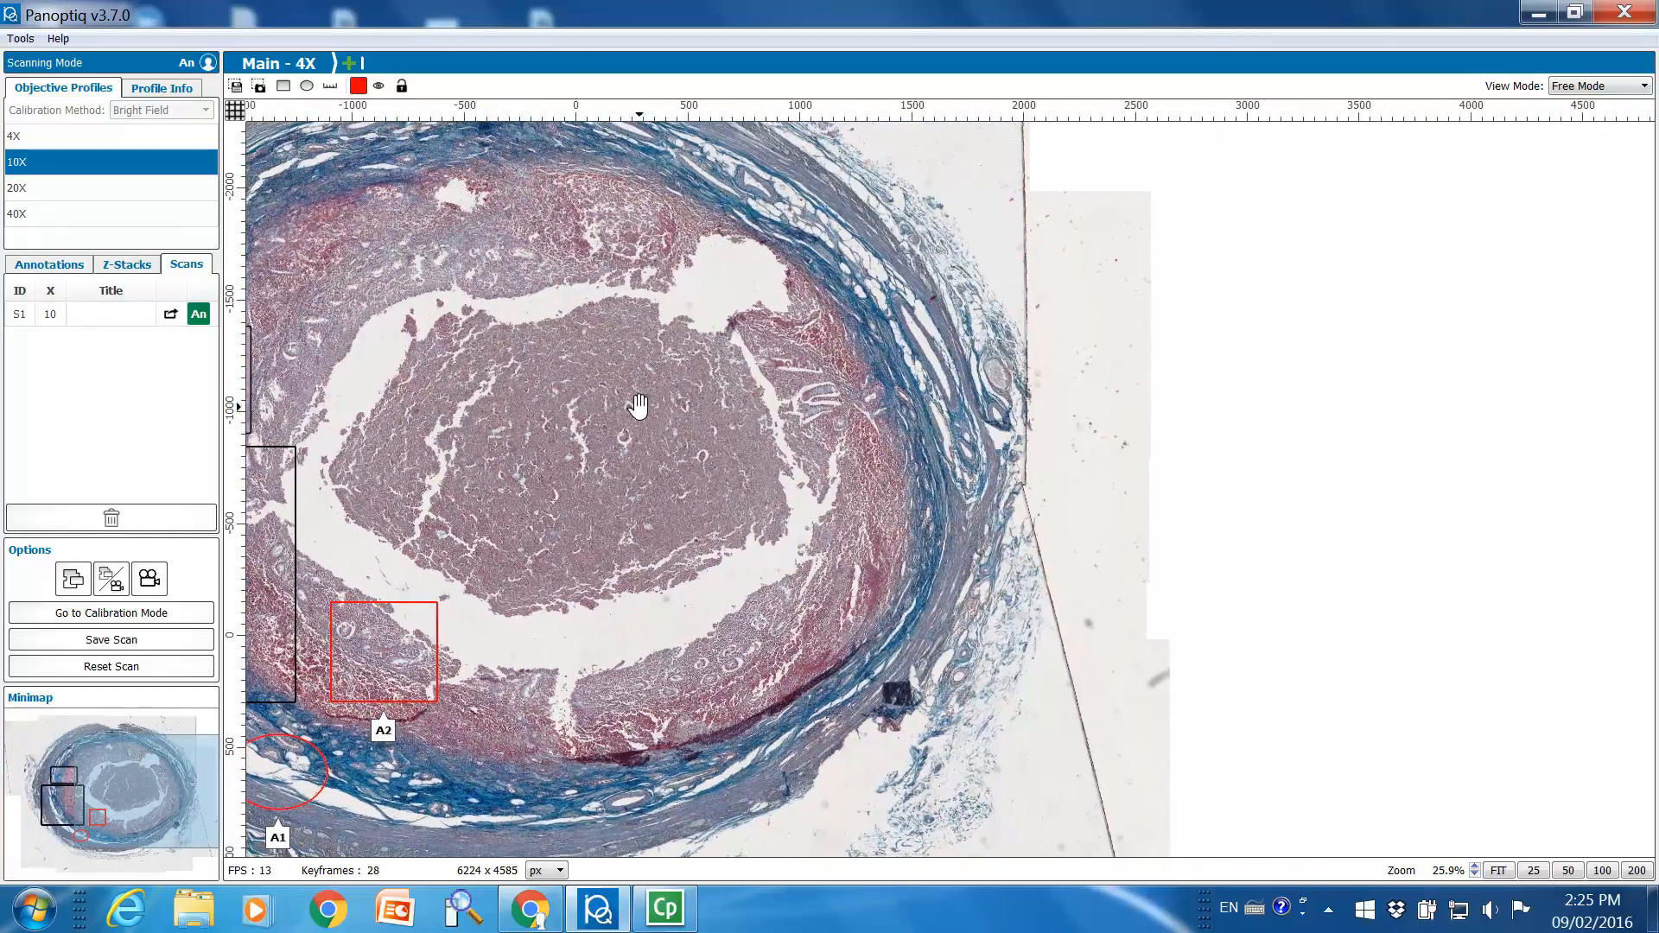
Jump from the scan list to the S1 region, and from the Z-stack list to the Z1 region
{"action": "left_click", "coordinate": [118, 315]}
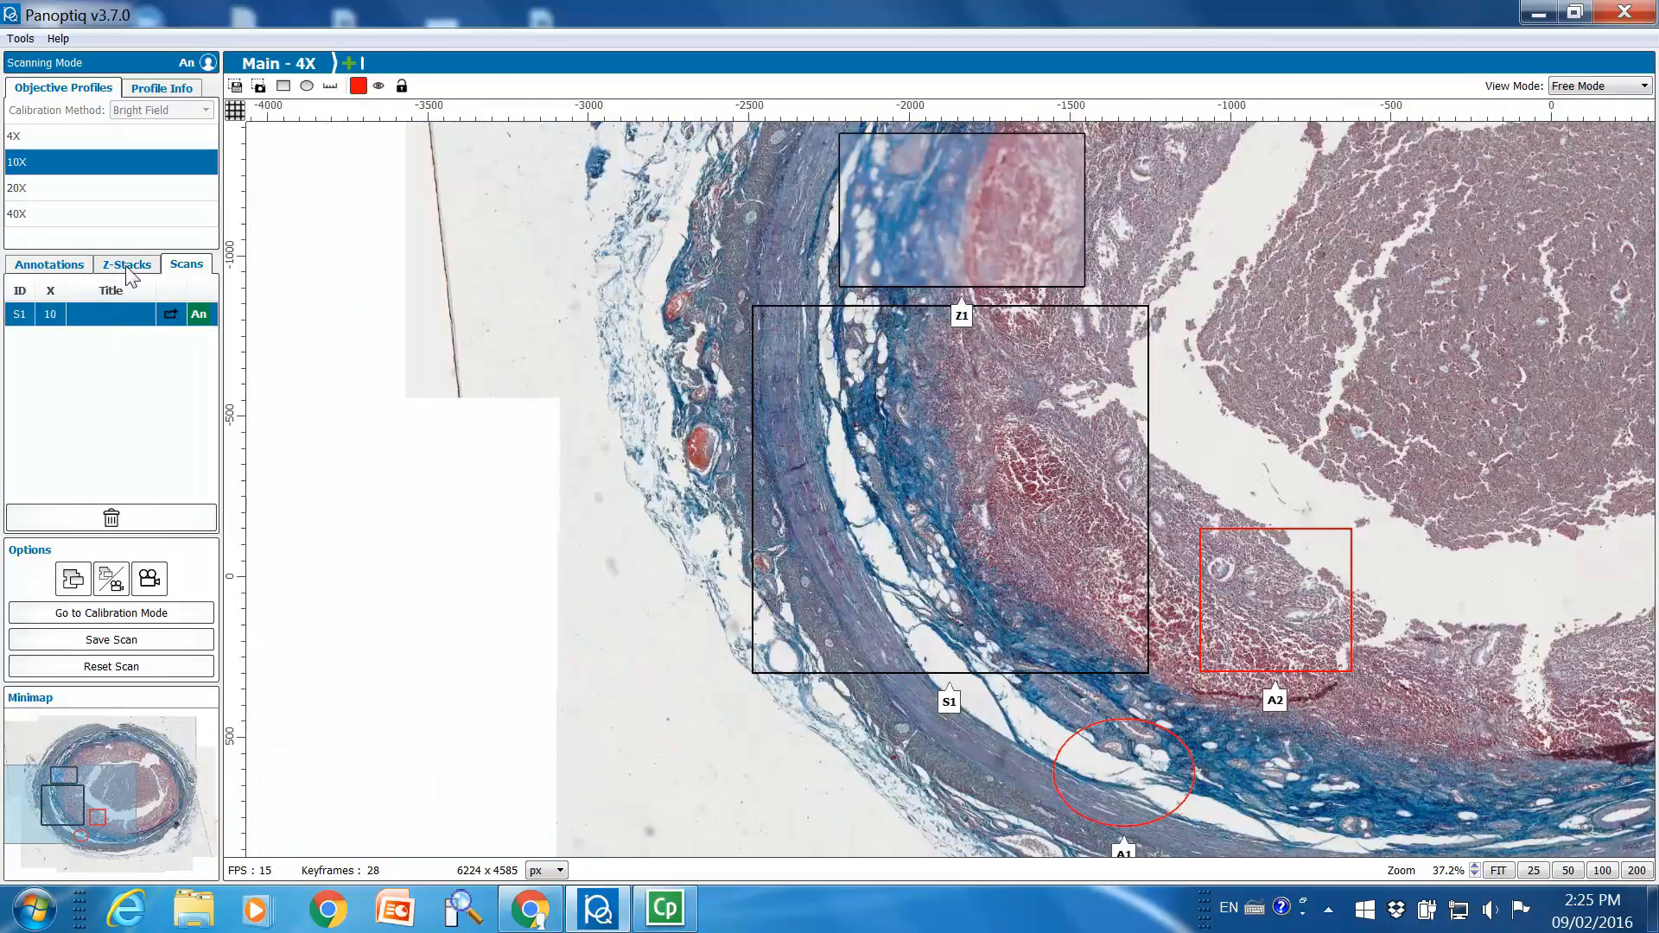
{"action": "scroll", "coordinate": [944, 433], "scroll_direction": "up", "scroll_amount": 5}
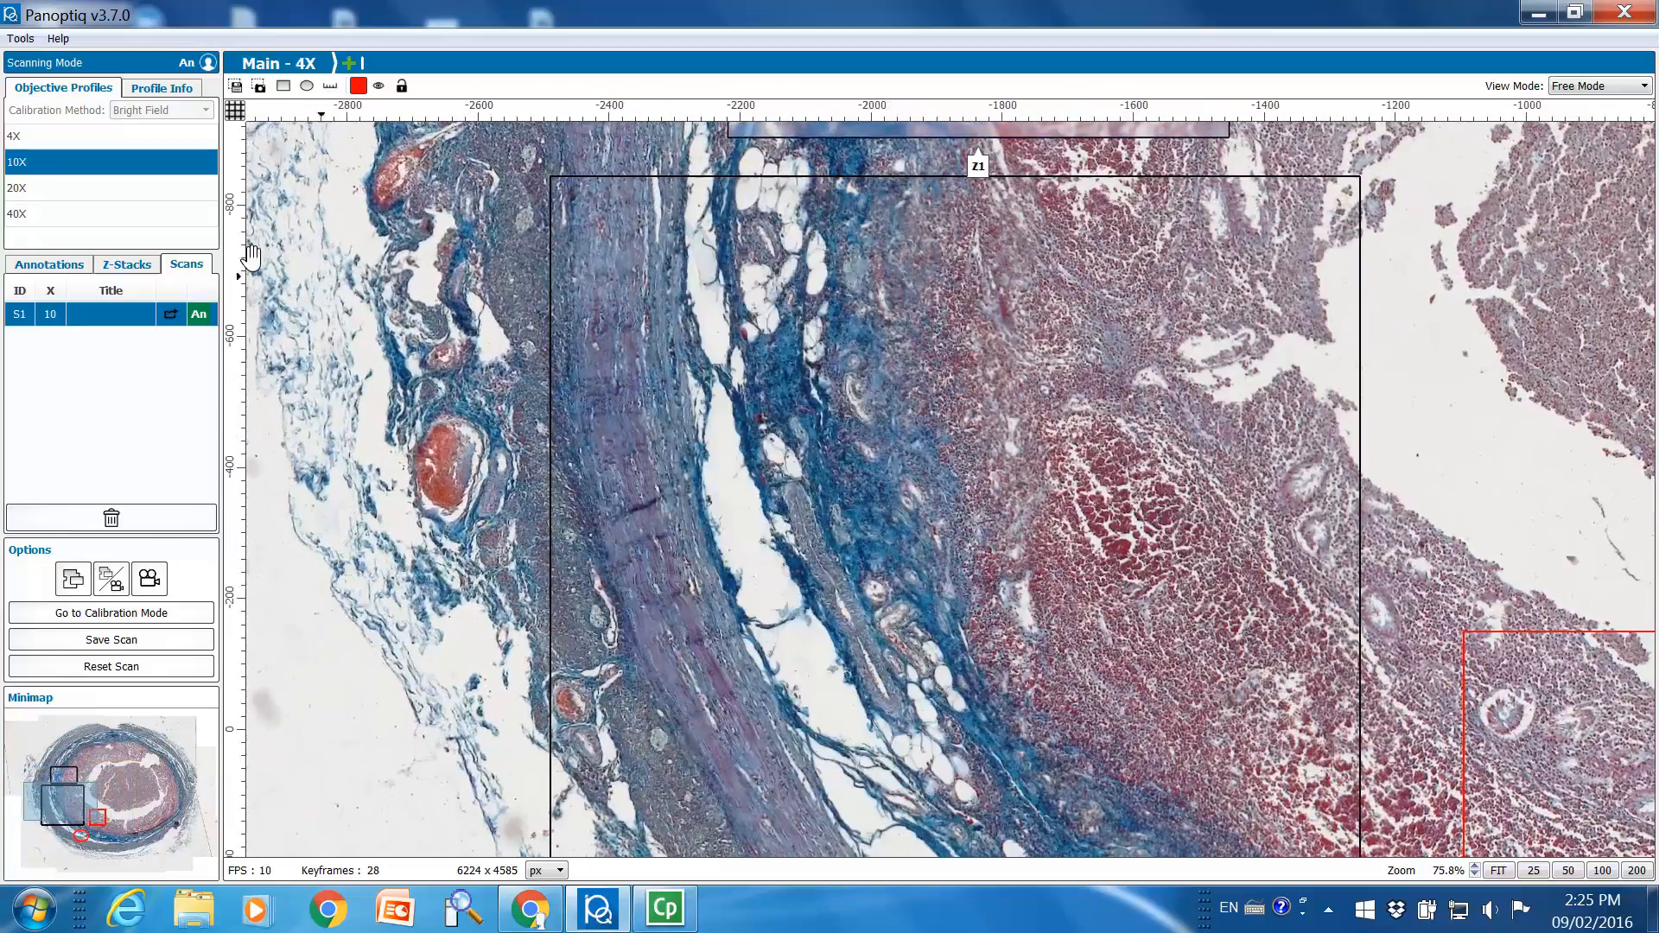
{"action": "left_click", "coordinate": [138, 266]}
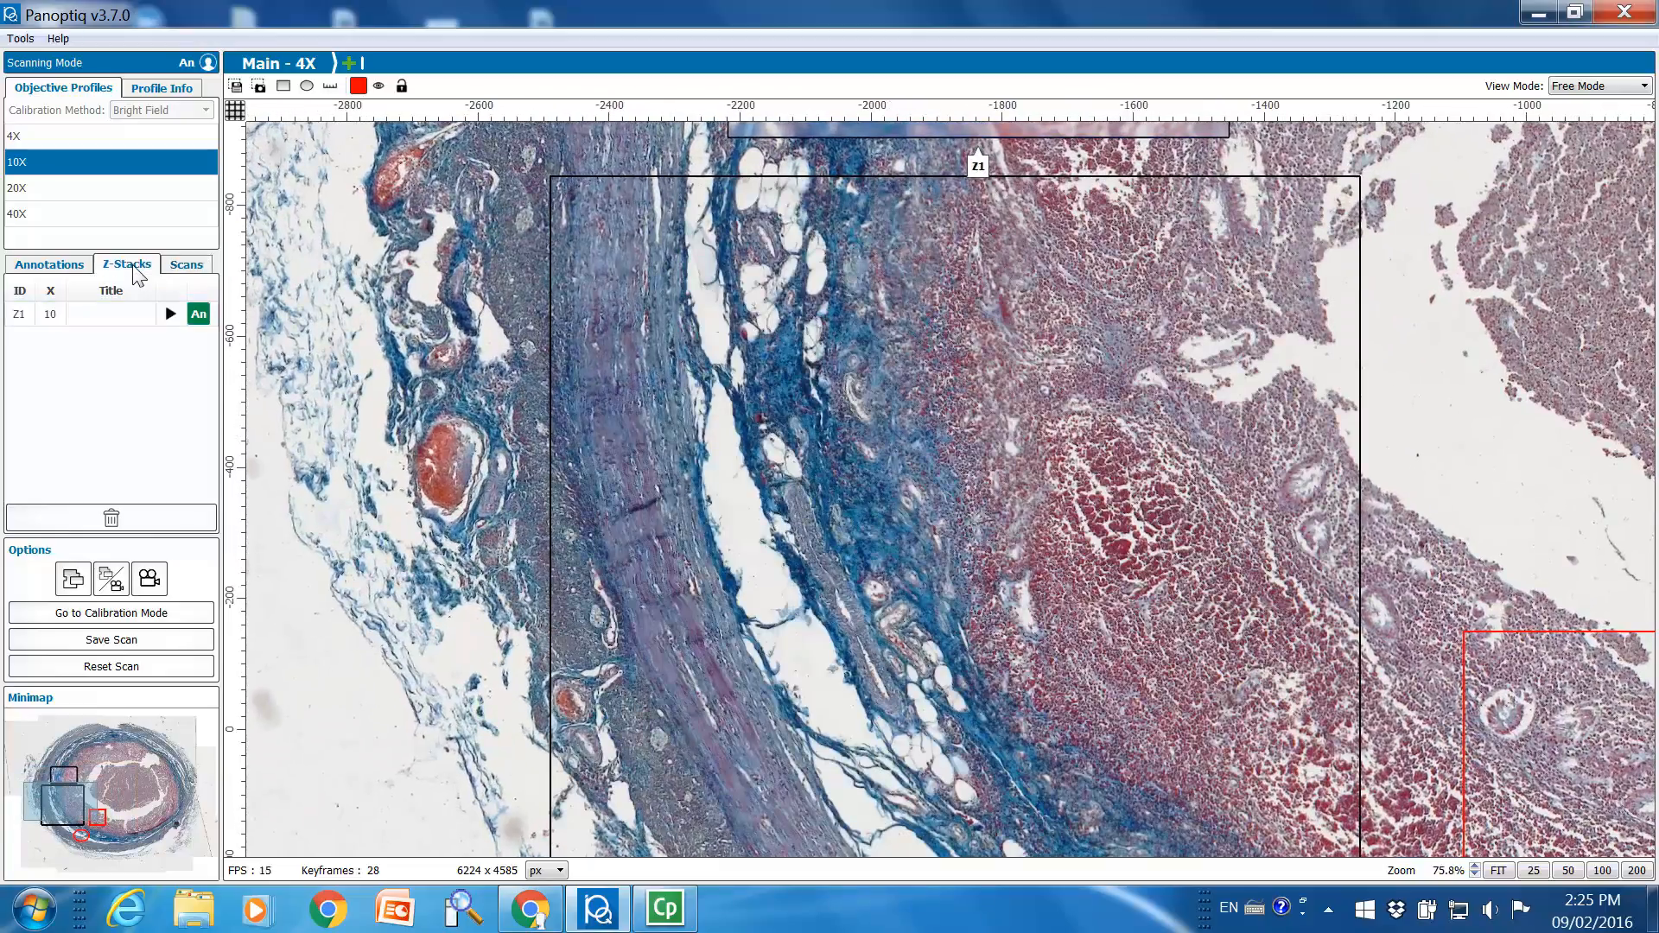
{"action": "left_click", "coordinate": [112, 311]}
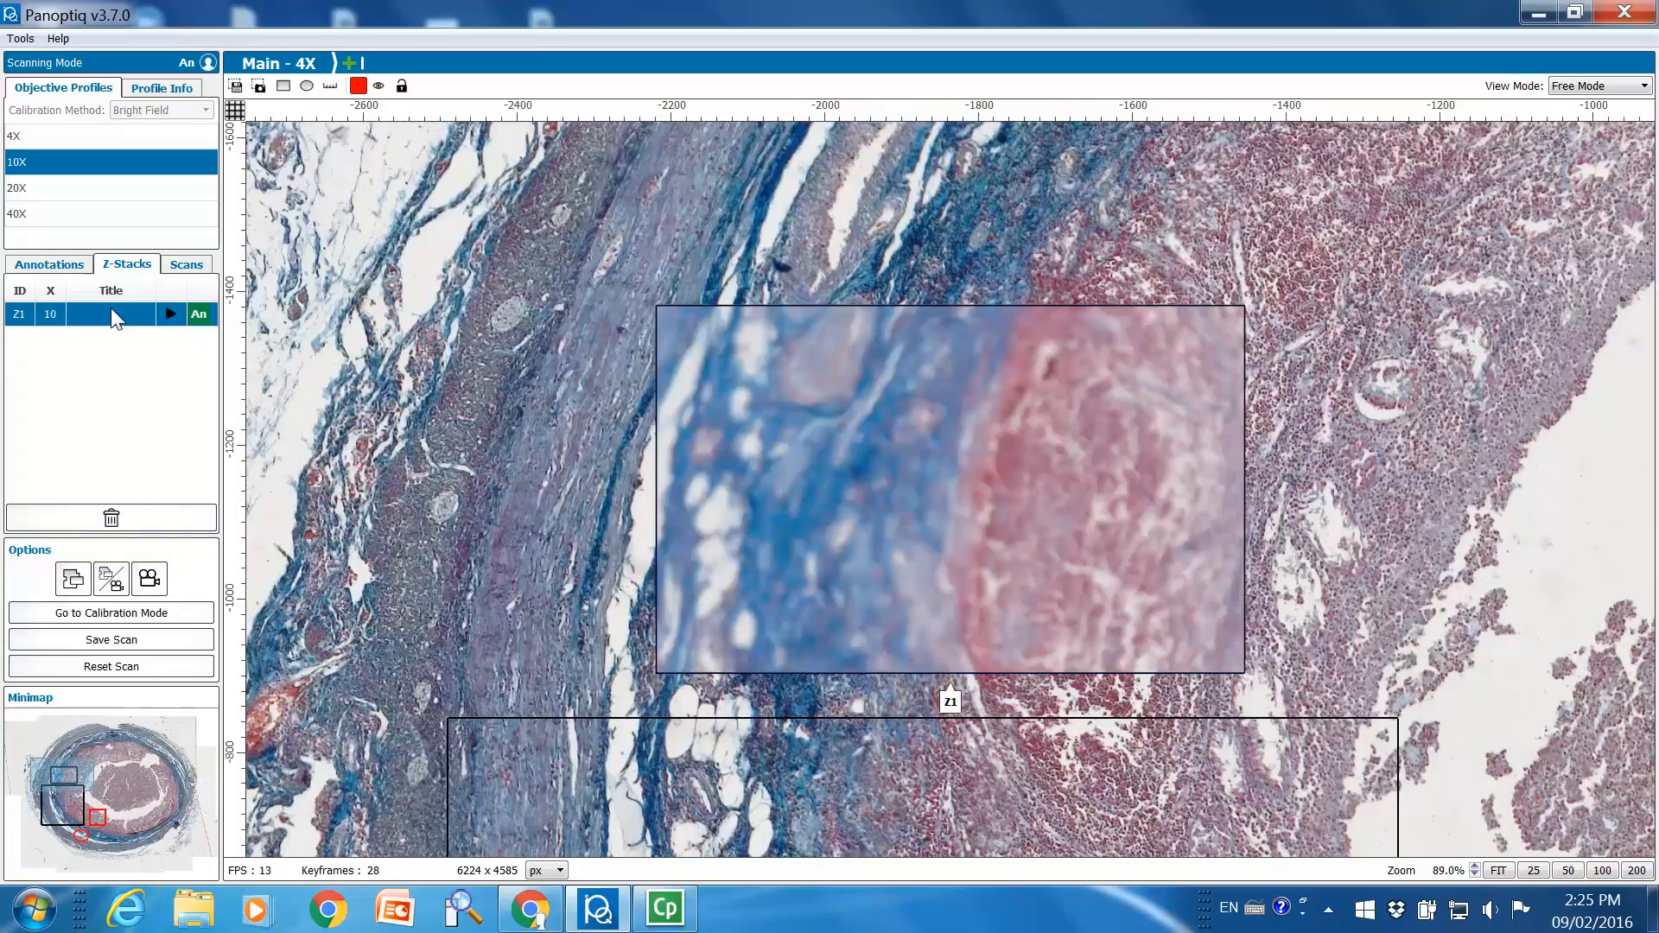
Open the S1 scan in its own 10X view, and return to the main 4X scan with all its regions framed
{"action": "left_click", "coordinate": [180, 267]}
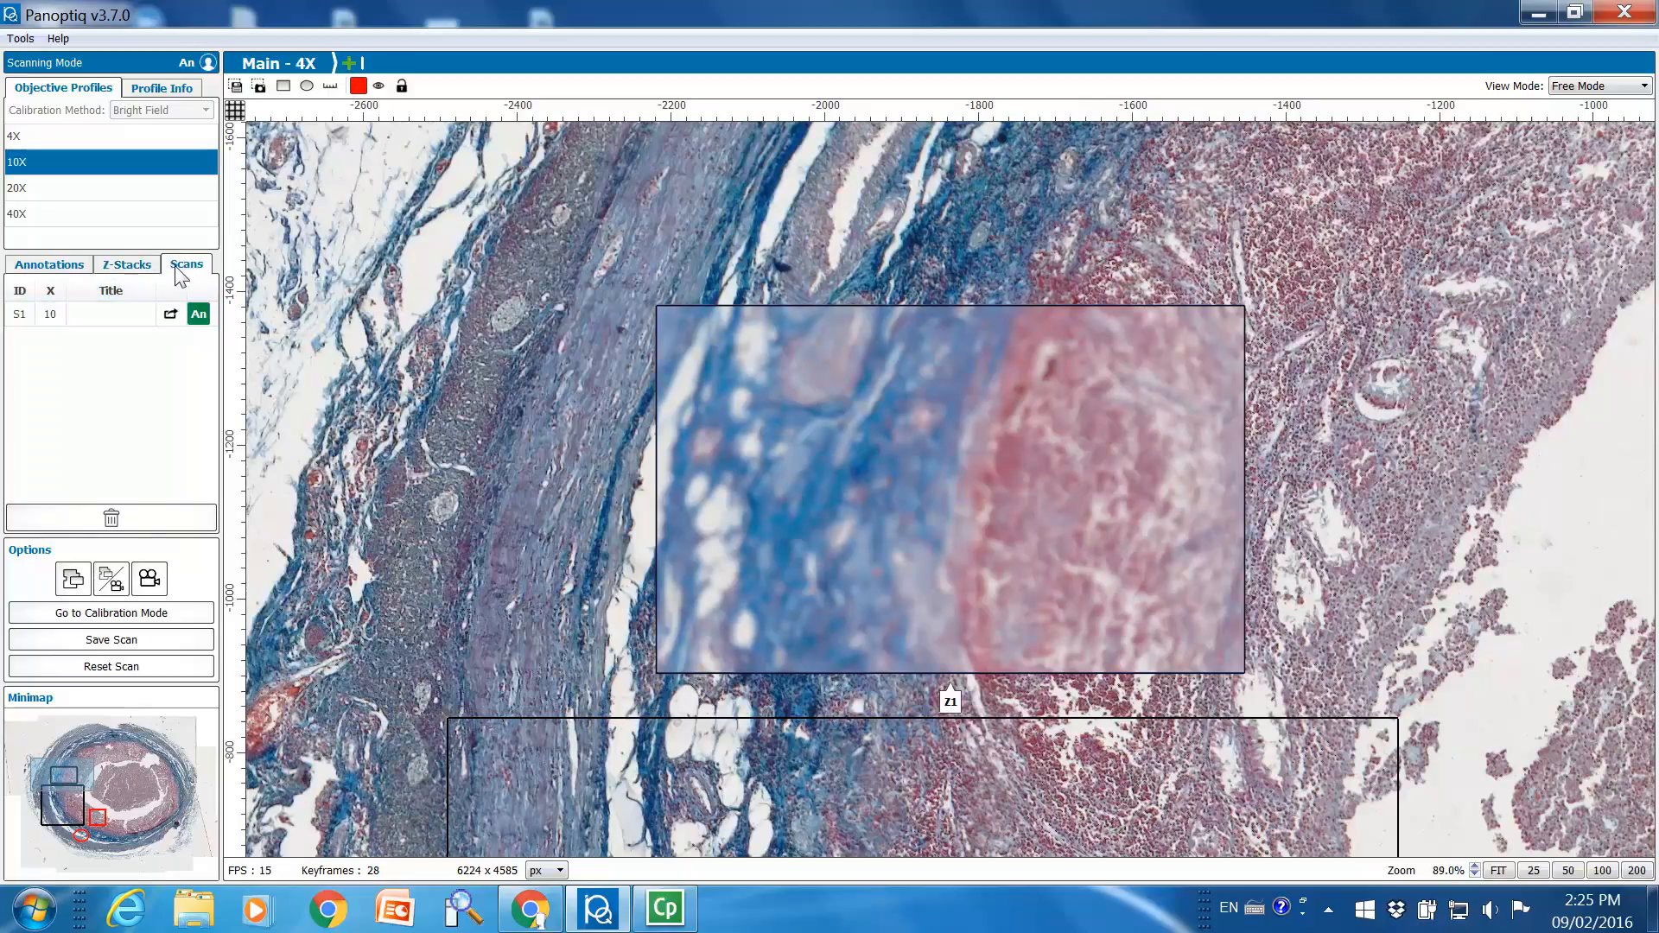
{"action": "left_click", "coordinate": [170, 314]}
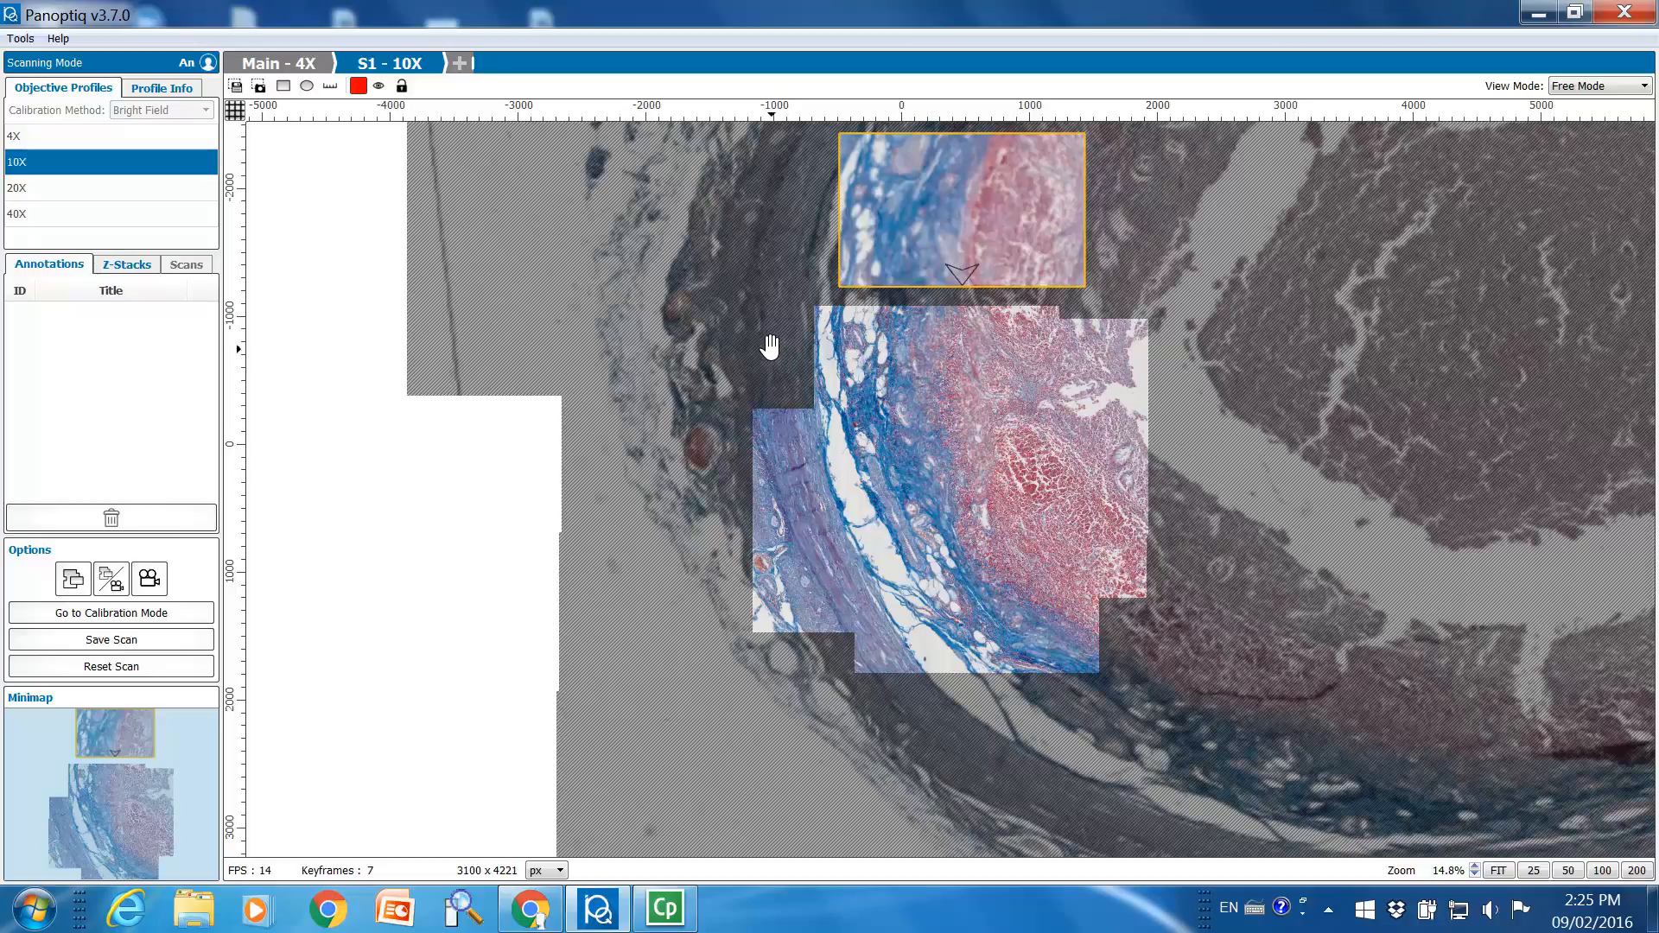
{"action": "double_click", "coordinate": [1382, 285]}
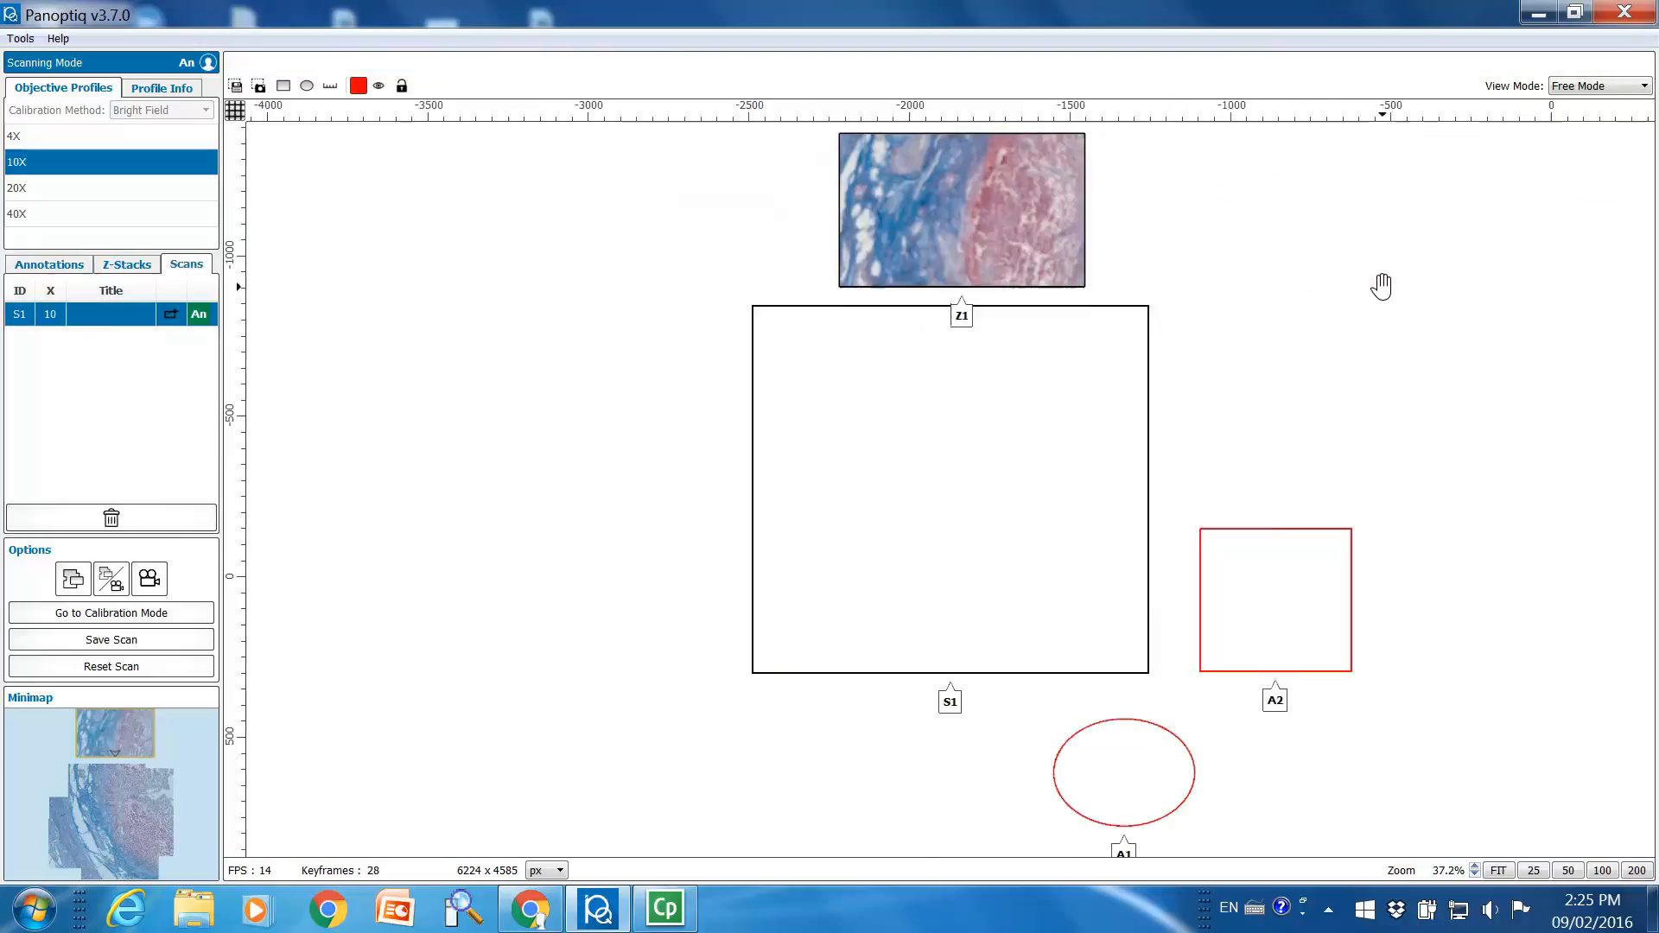
{"action": "left_click_drag", "start_coordinate": [1503, 285], "coordinate": [902, 388]}
{"action": "scroll", "coordinate": [886, 336], "scroll_direction": "down", "scroll_amount": 2}
{"action": "scroll", "coordinate": [886, 337], "scroll_direction": "down", "scroll_amount": 2}
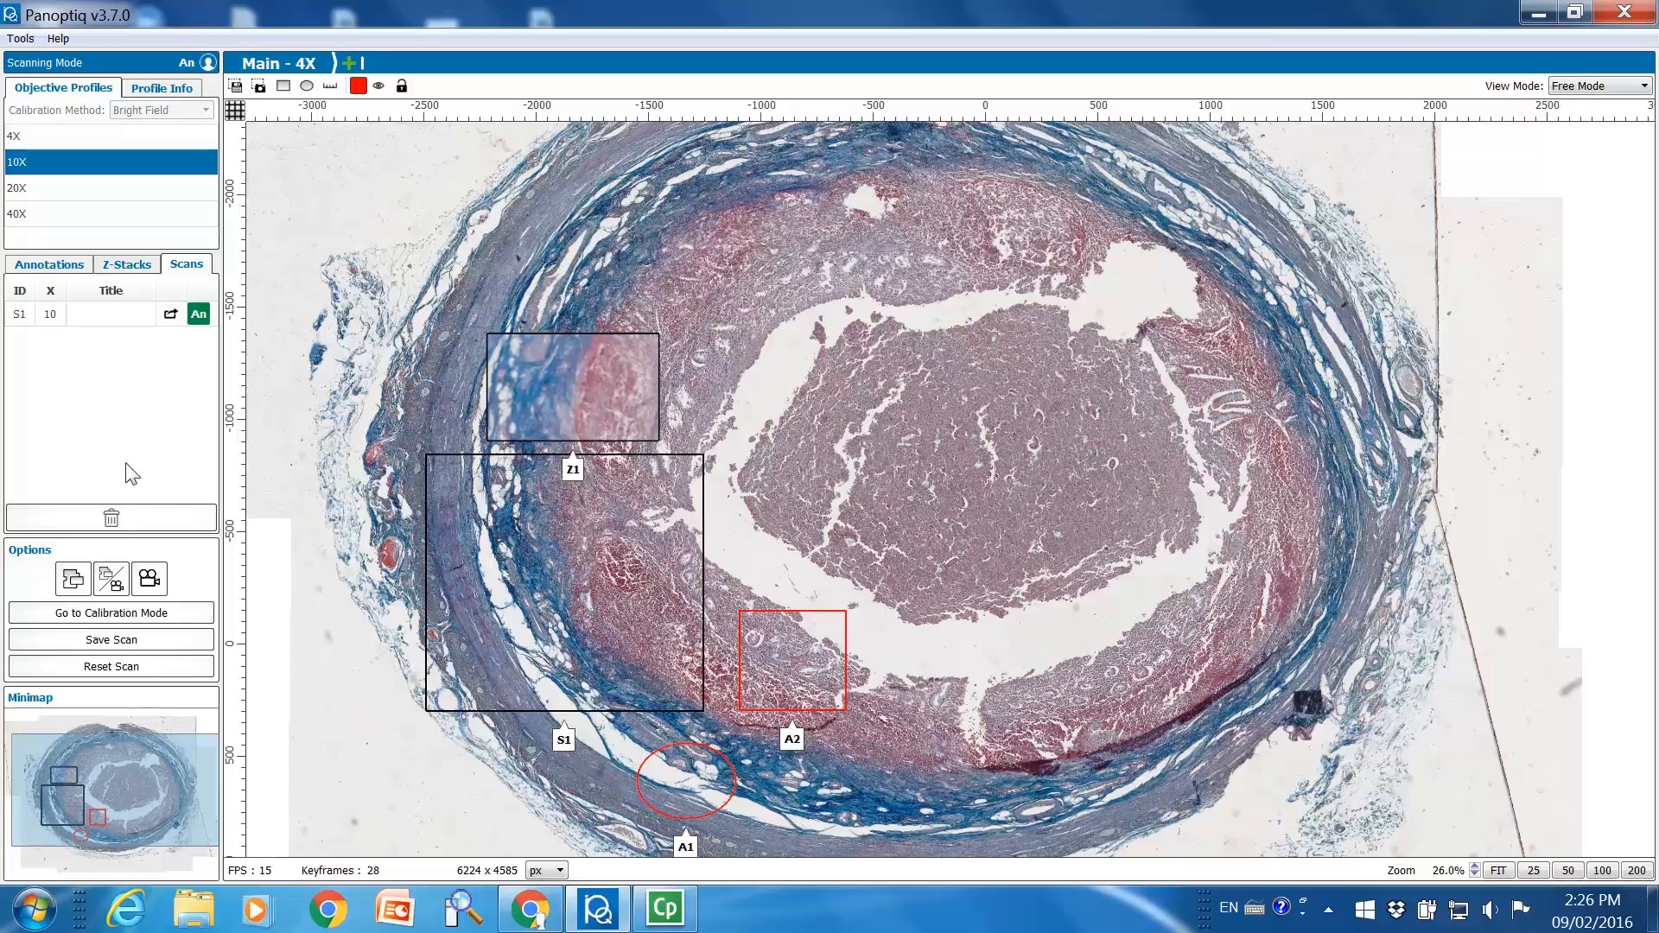
Save the scan to the Desktop as TestTraining in the ScanScope Virtual Slide File (*.svs) format
{"action": "left_click", "coordinate": [107, 640]}
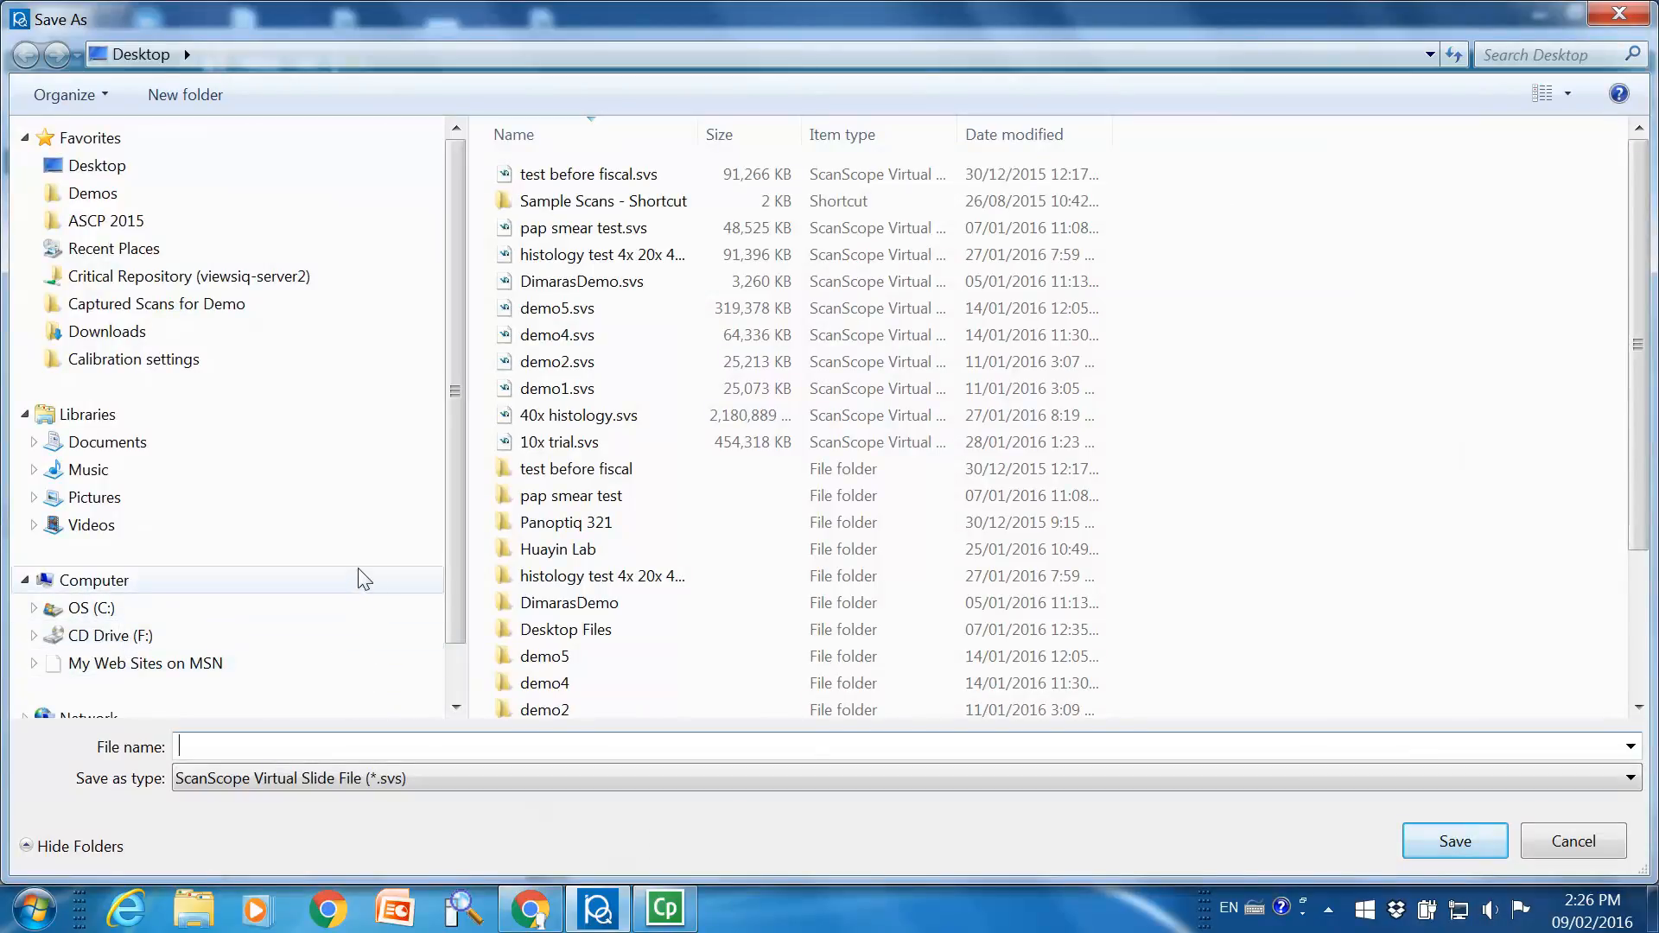
{"action": "left_click", "coordinate": [140, 164]}
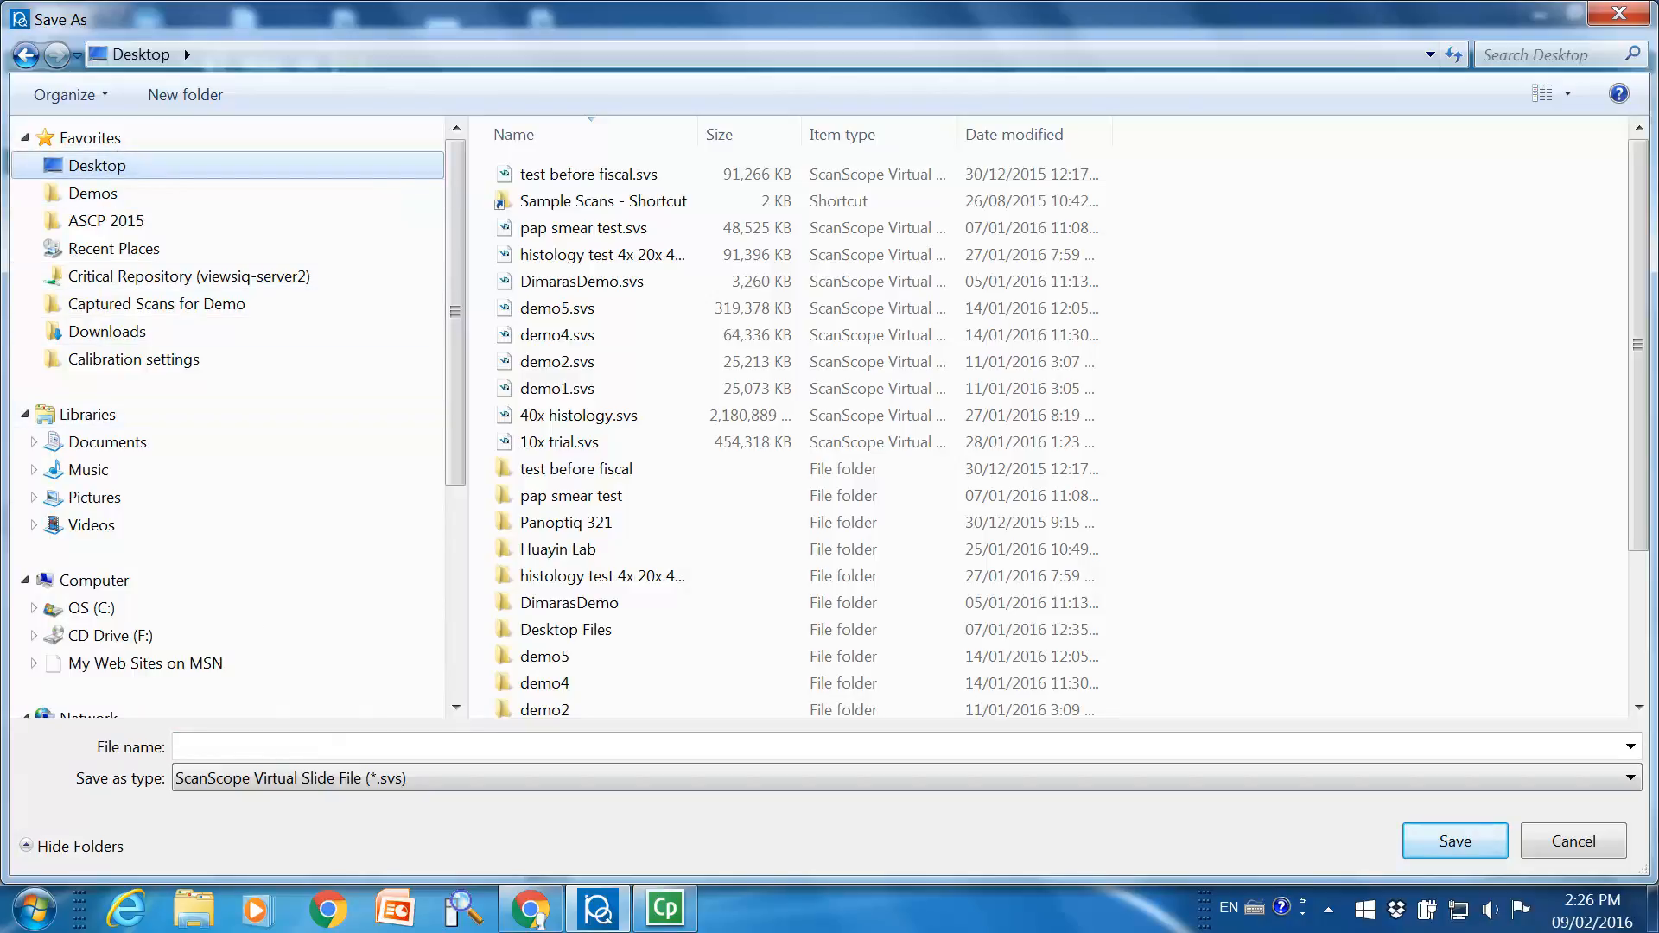
{"action": "left_click", "coordinate": [280, 747]}
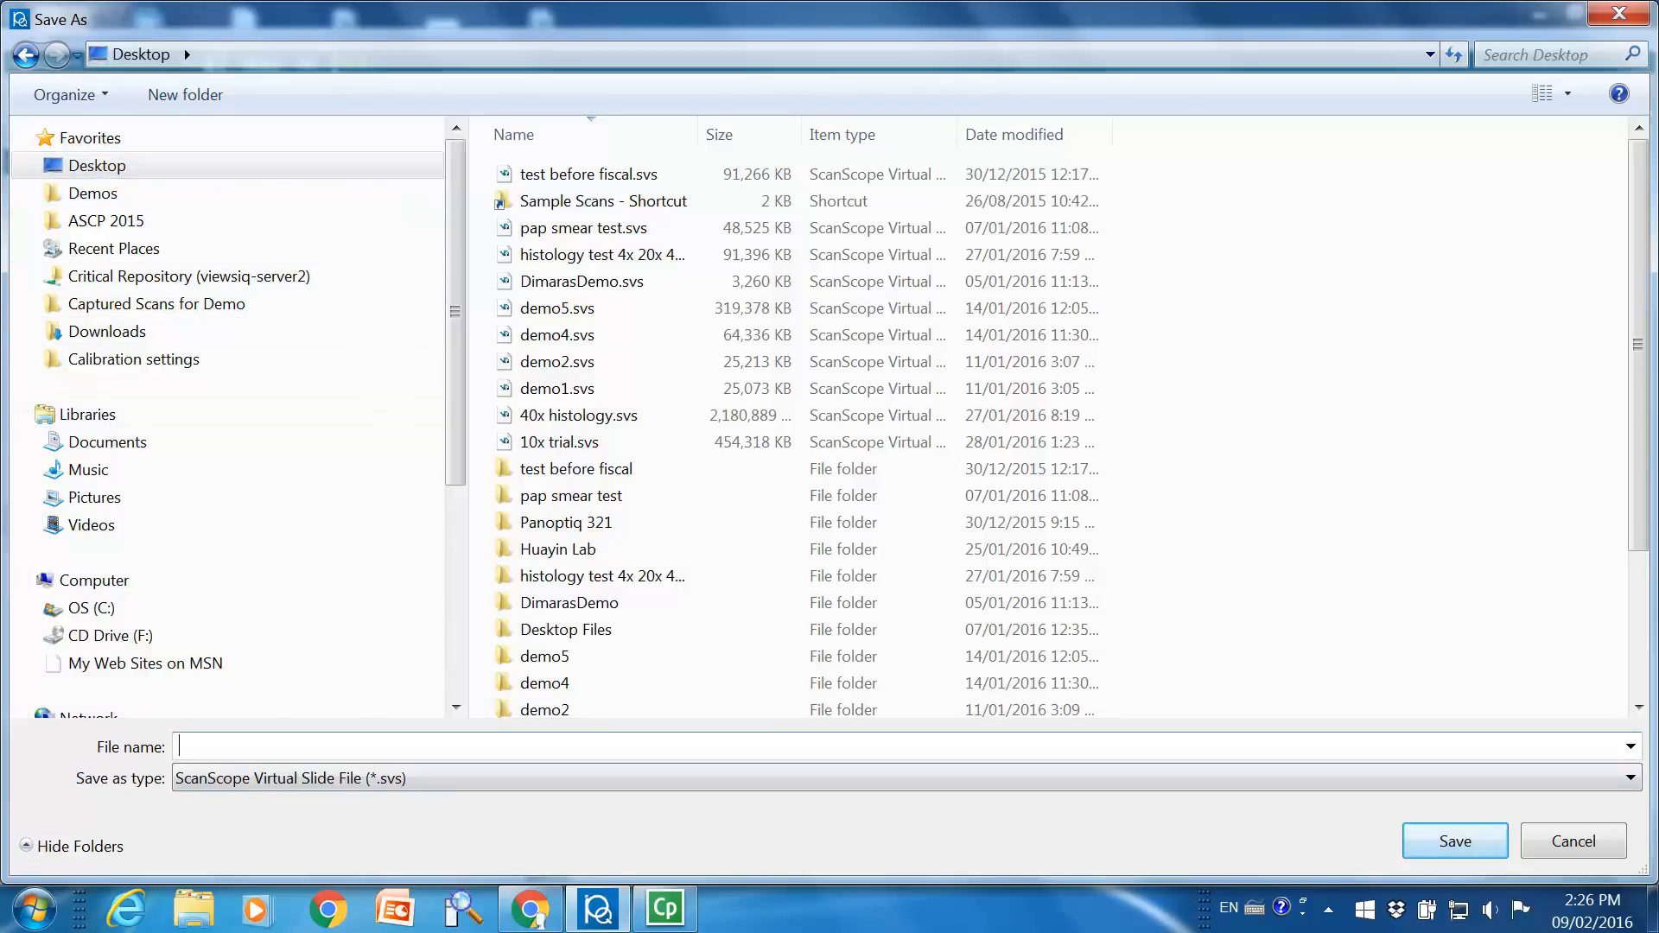
{"action": "type", "text": "Test"}
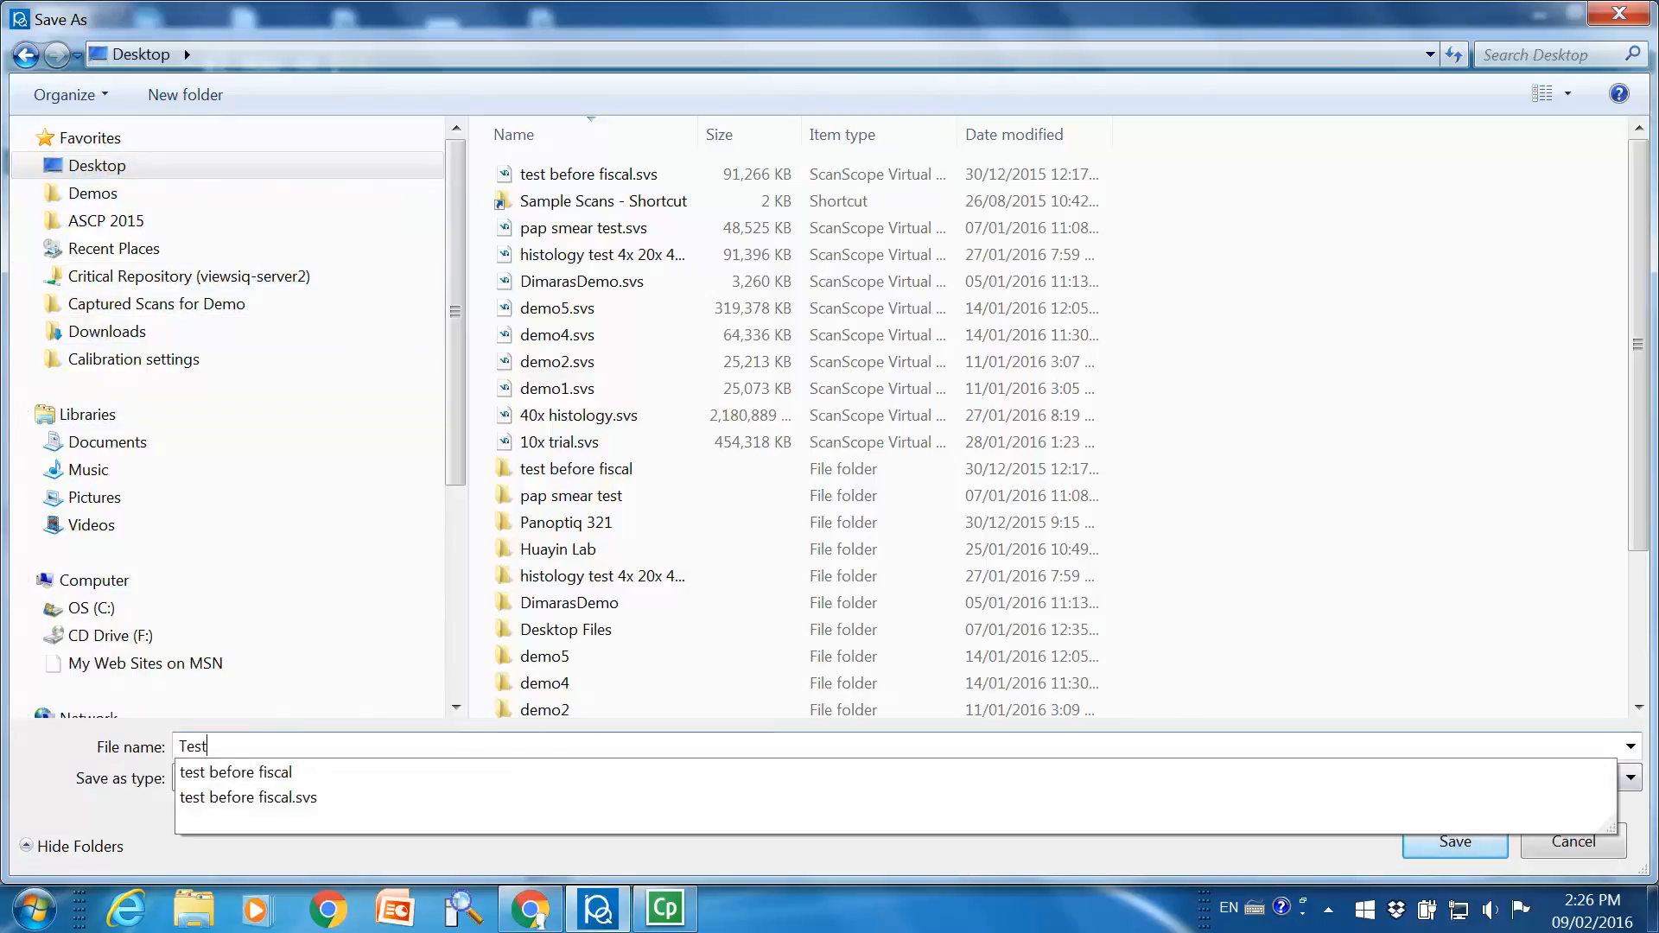
{"action": "type", "text": "Train"}
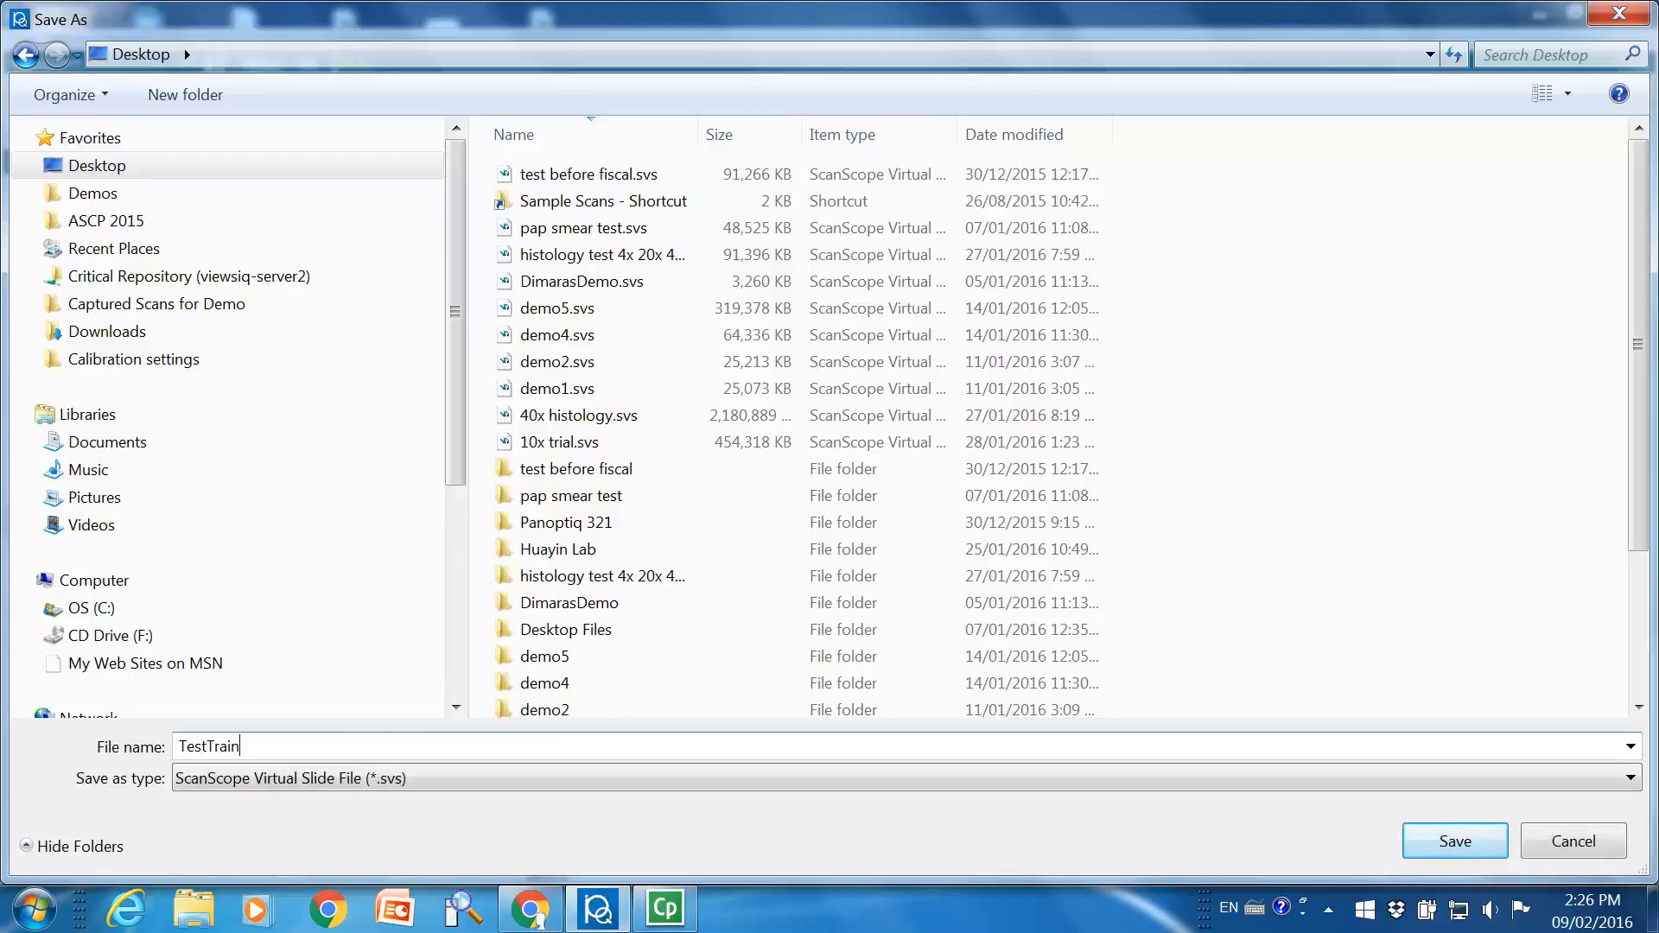
{"action": "type", "text": "ing"}
{"action": "left_click", "coordinate": [1448, 843]}
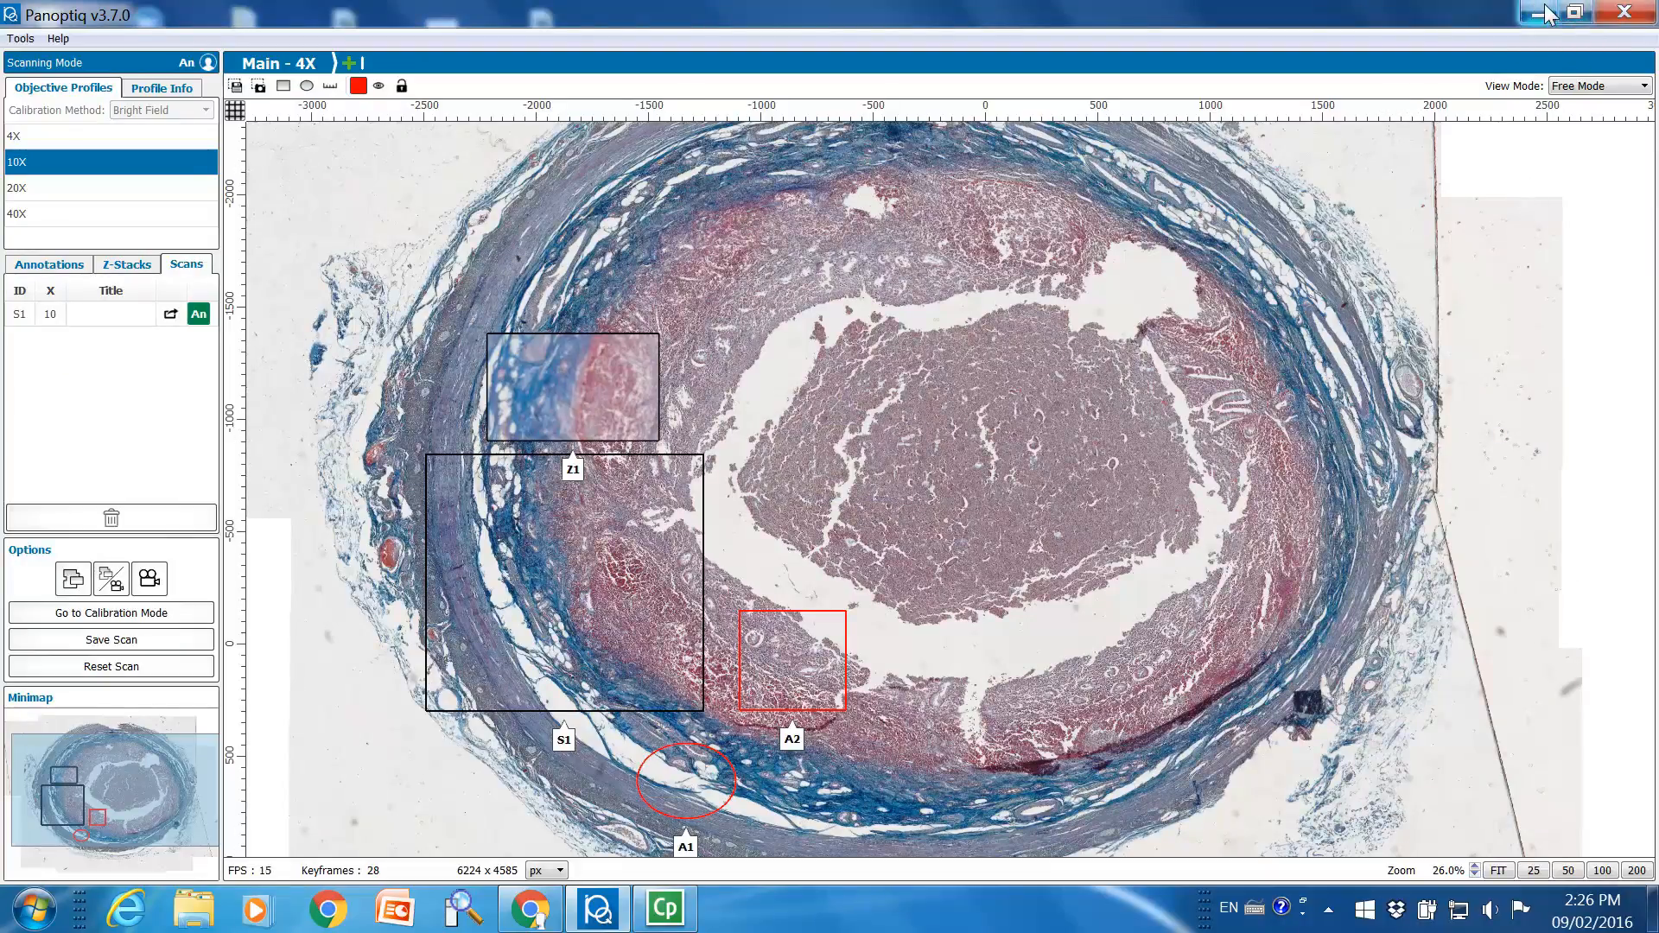
Minimize Panoptiq and locate the saved TestTraining.svs file and its TestTraining folder on the desktop
{"action": "left_click", "coordinate": [1620, 11]}
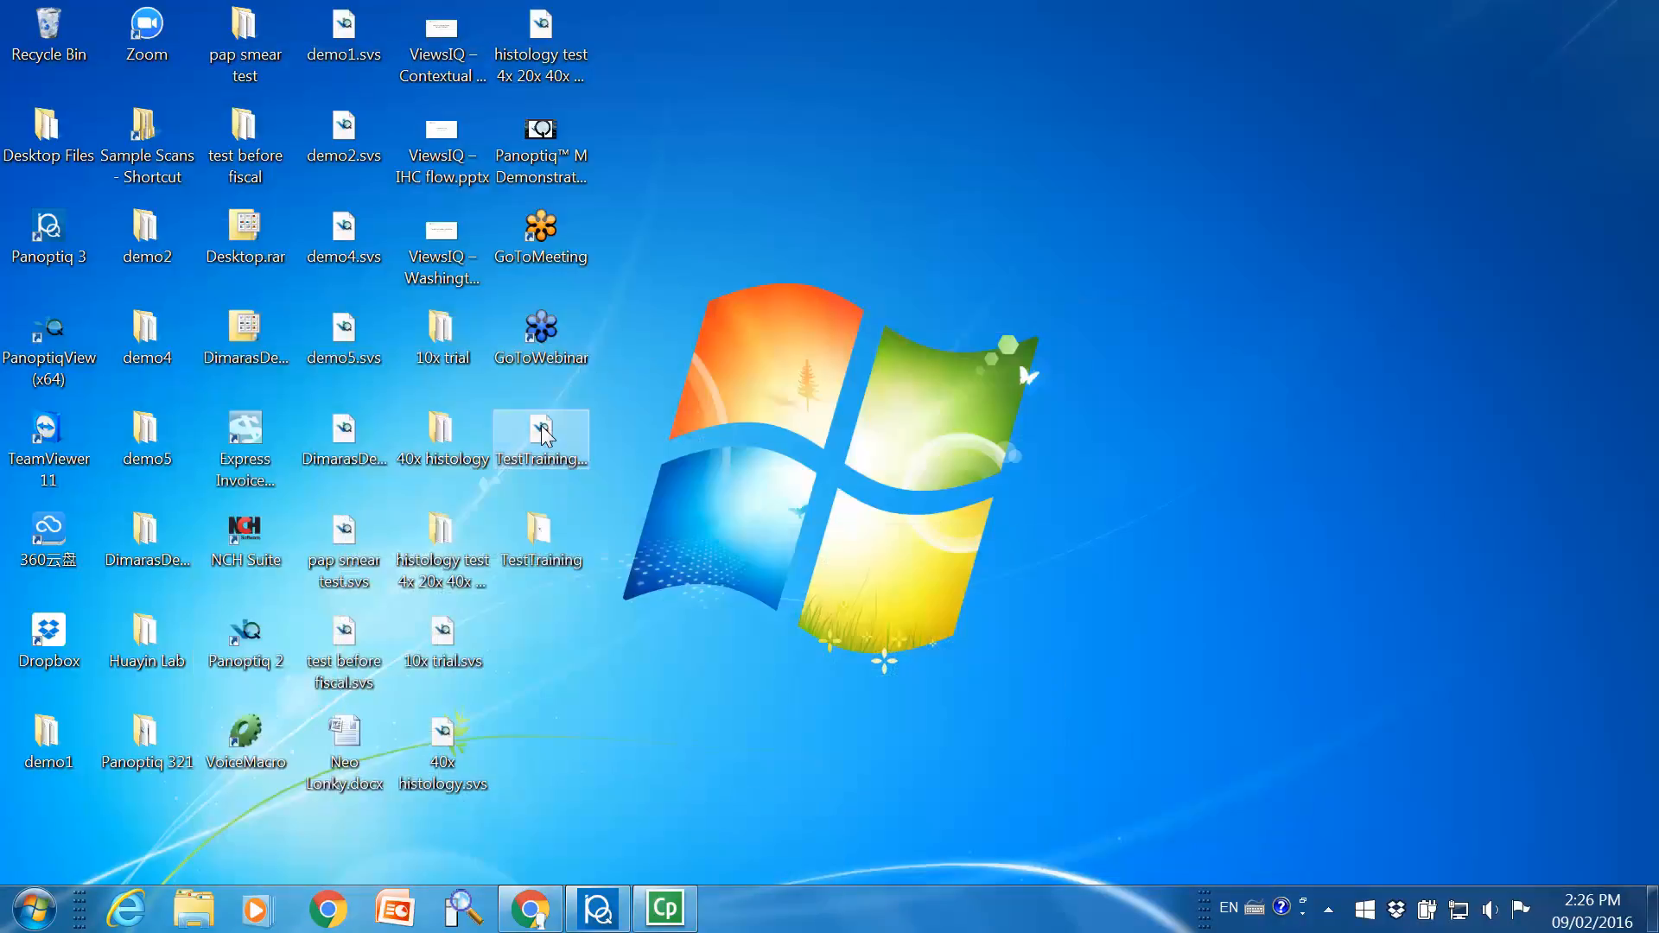
{"action": "left_click", "coordinate": [542, 432]}
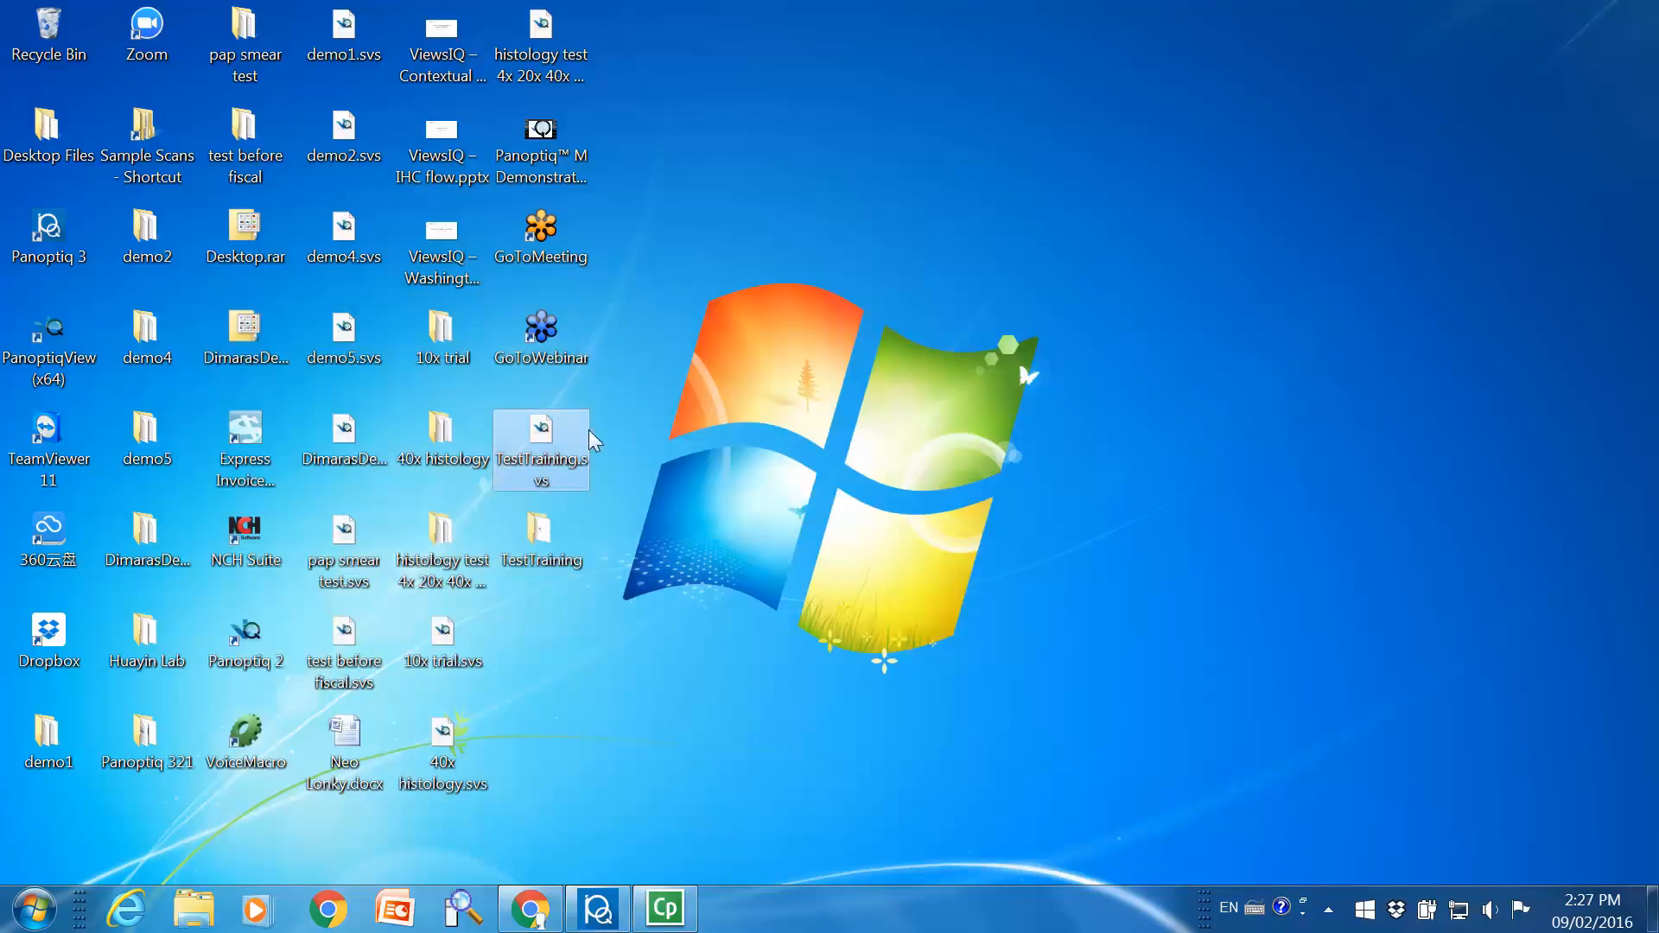
{"action": "left_click", "coordinate": [523, 560]}
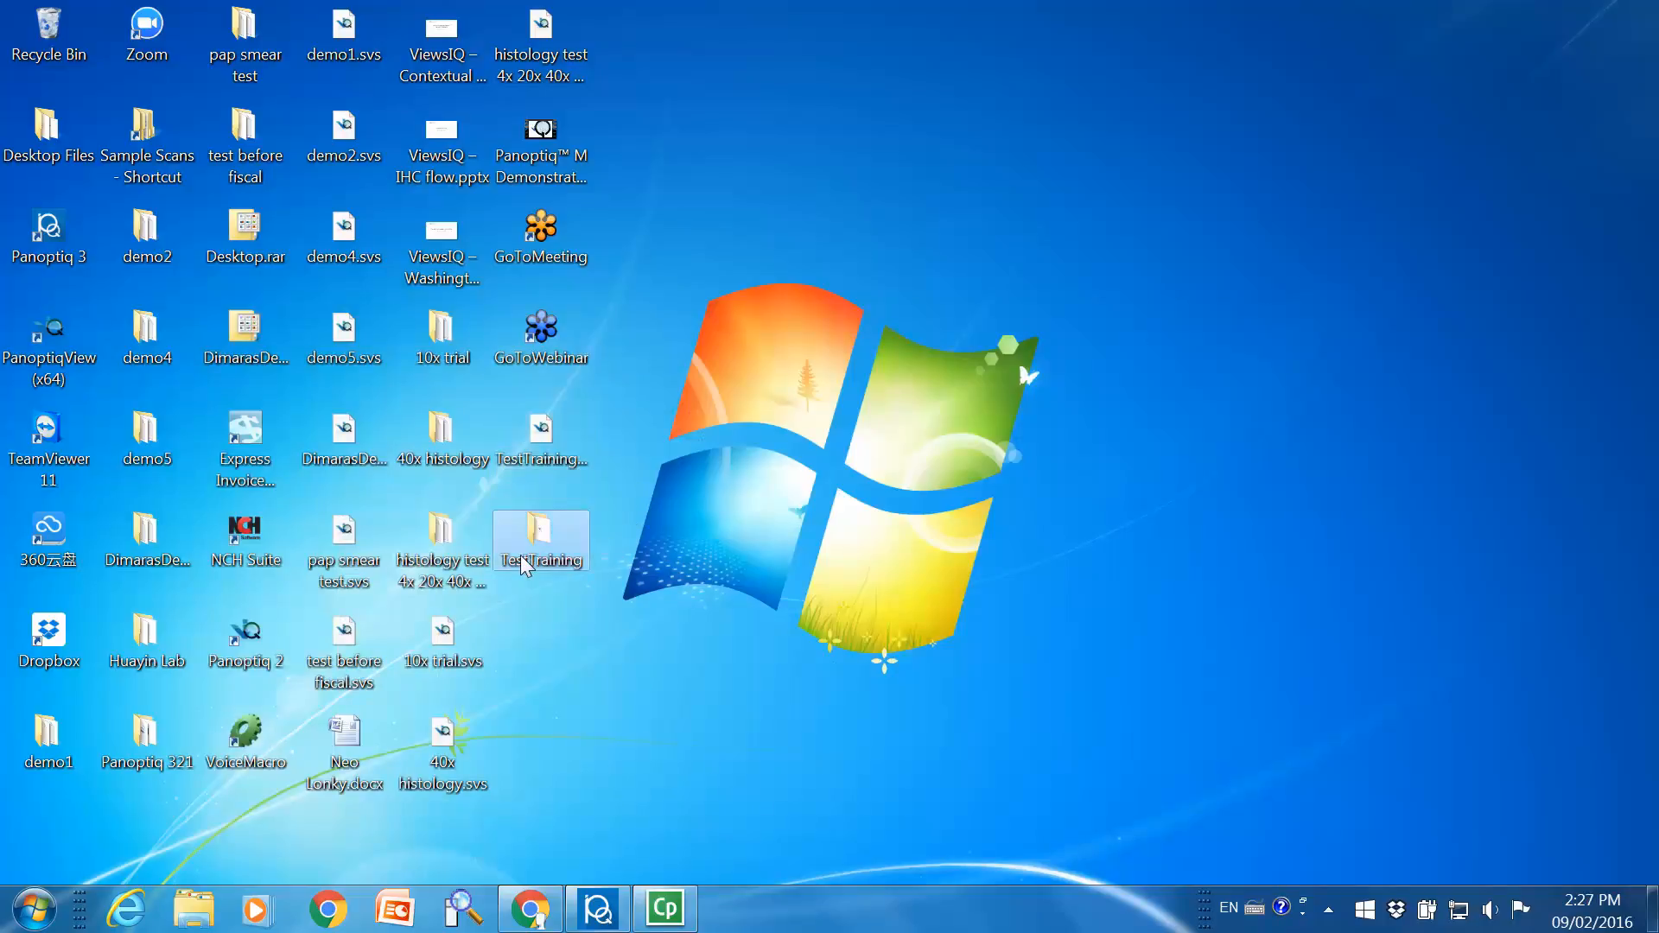
{"action": "left_click", "coordinate": [537, 467]}
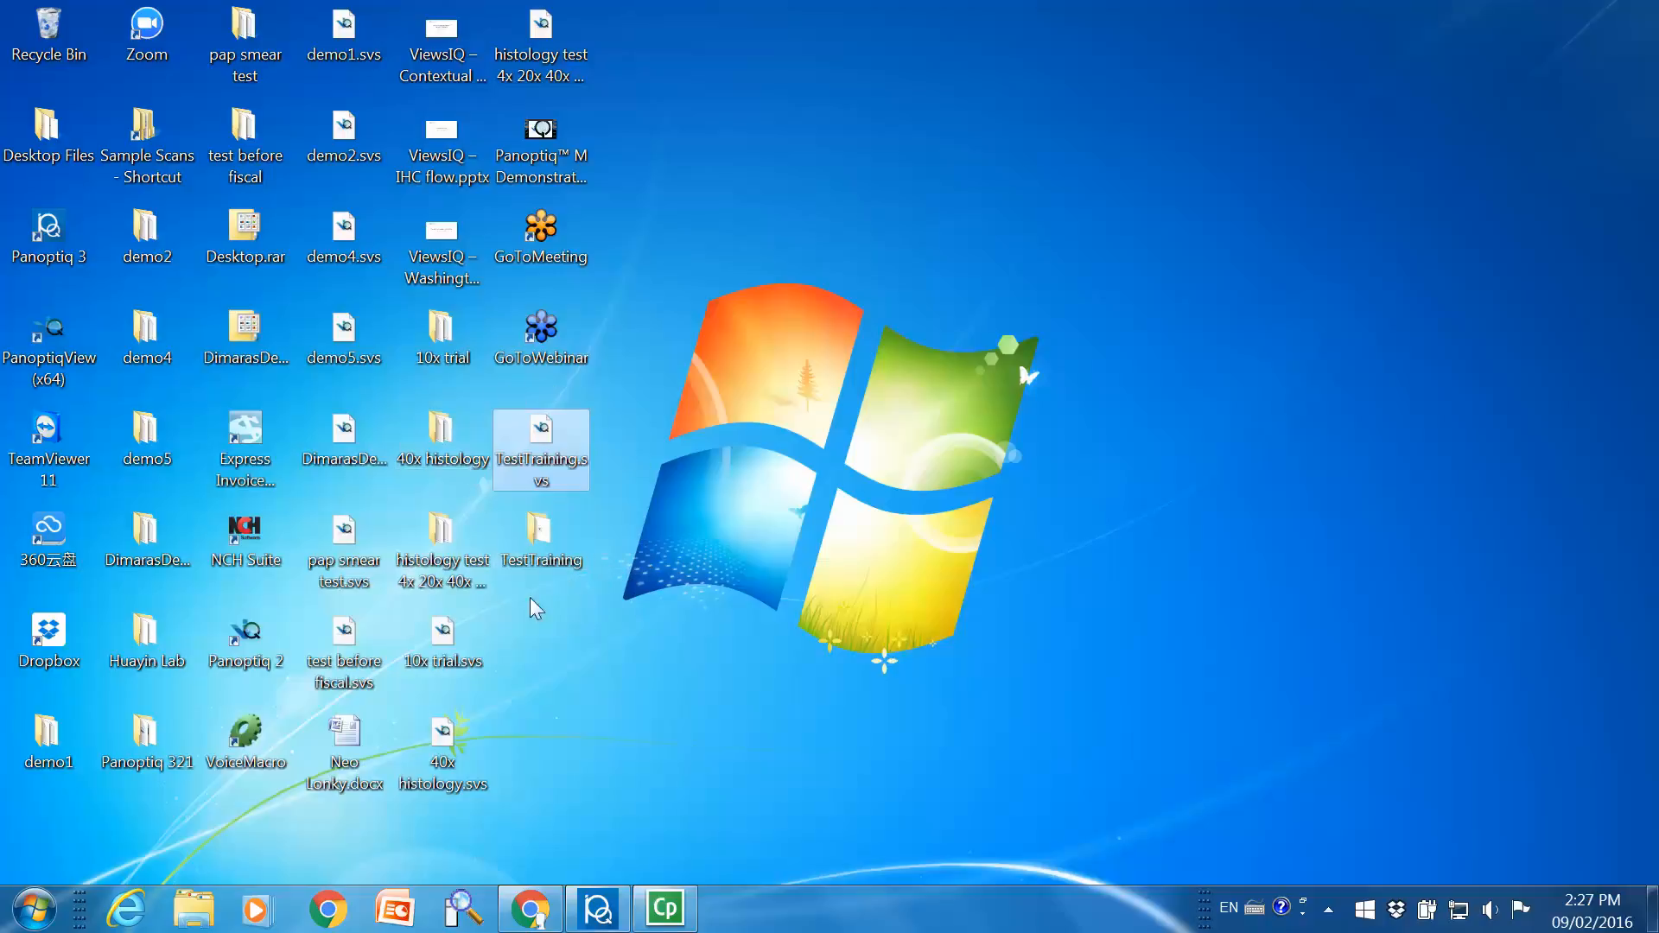
{"action": "left_click", "coordinate": [557, 521]}
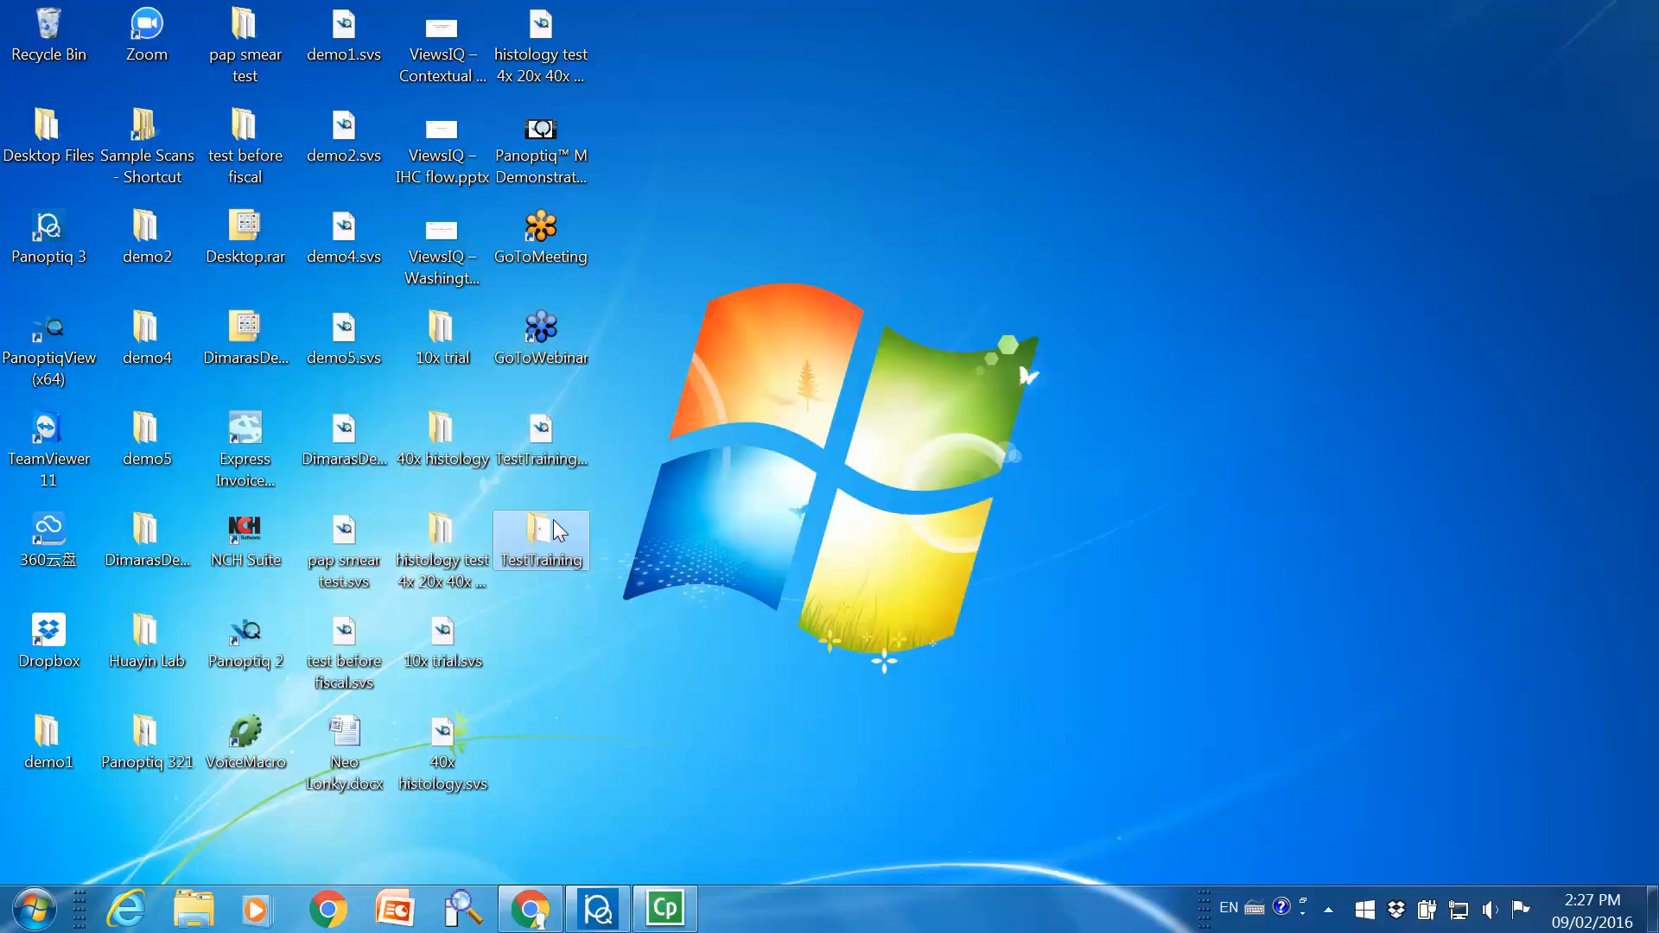
Open TestTraining.svs from the desktop in Panoptiq View, signing in as Anonymous, and bring the whole slide into view
{"action": "double_click", "coordinate": [571, 443]}
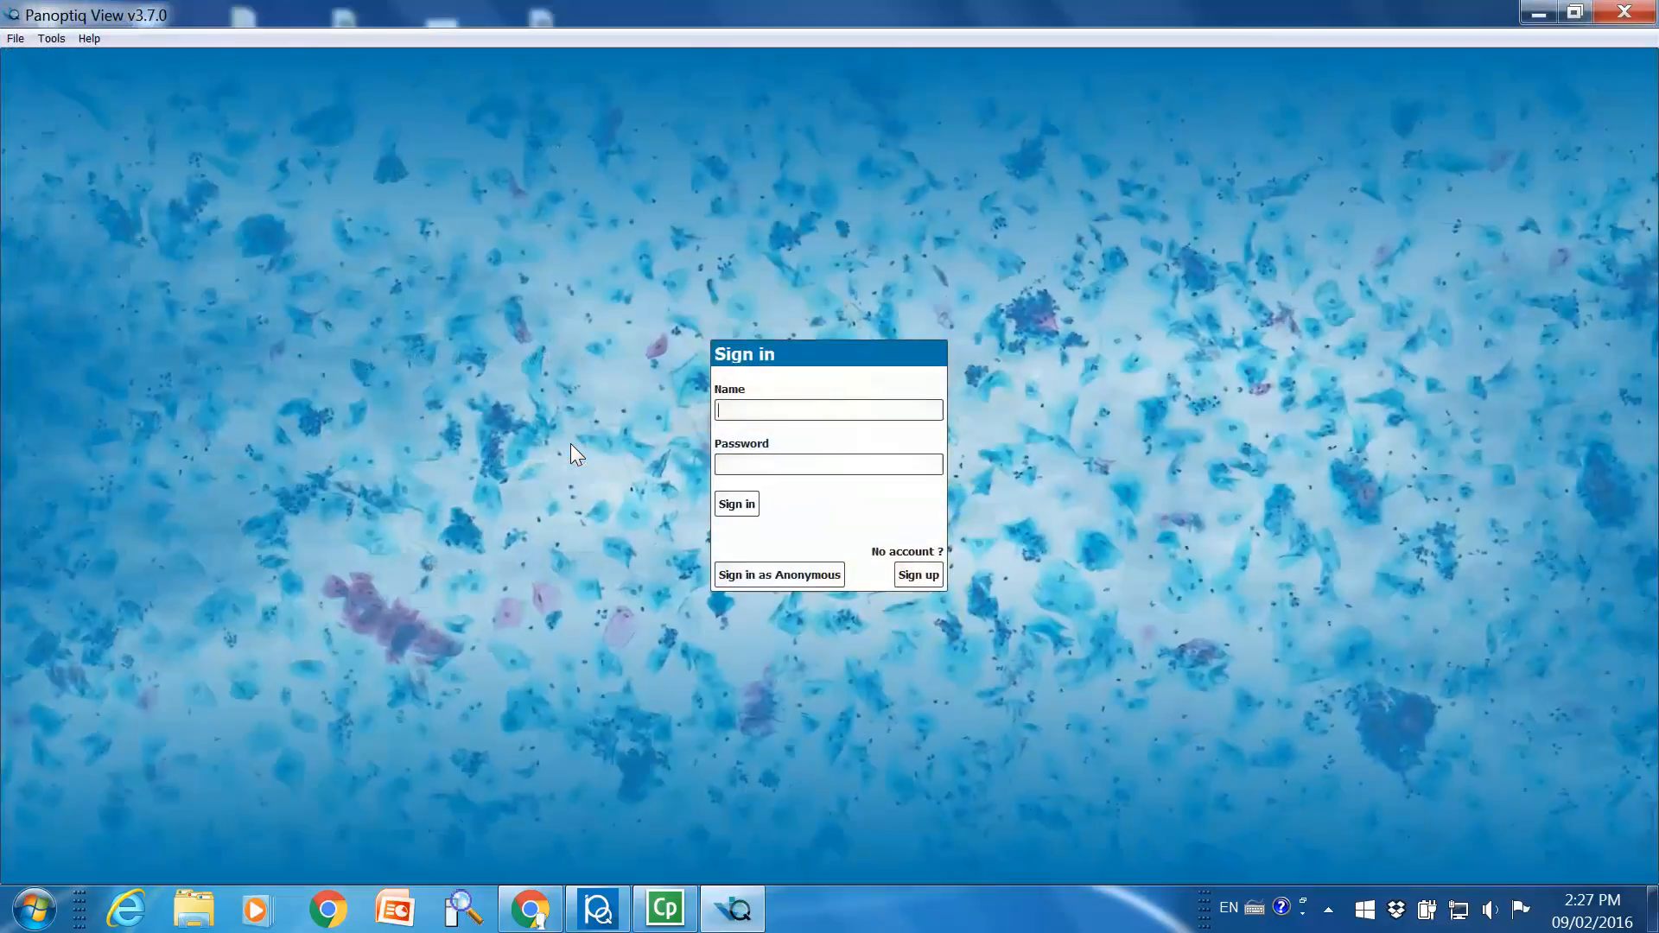
{"action": "left_click", "coordinate": [765, 574]}
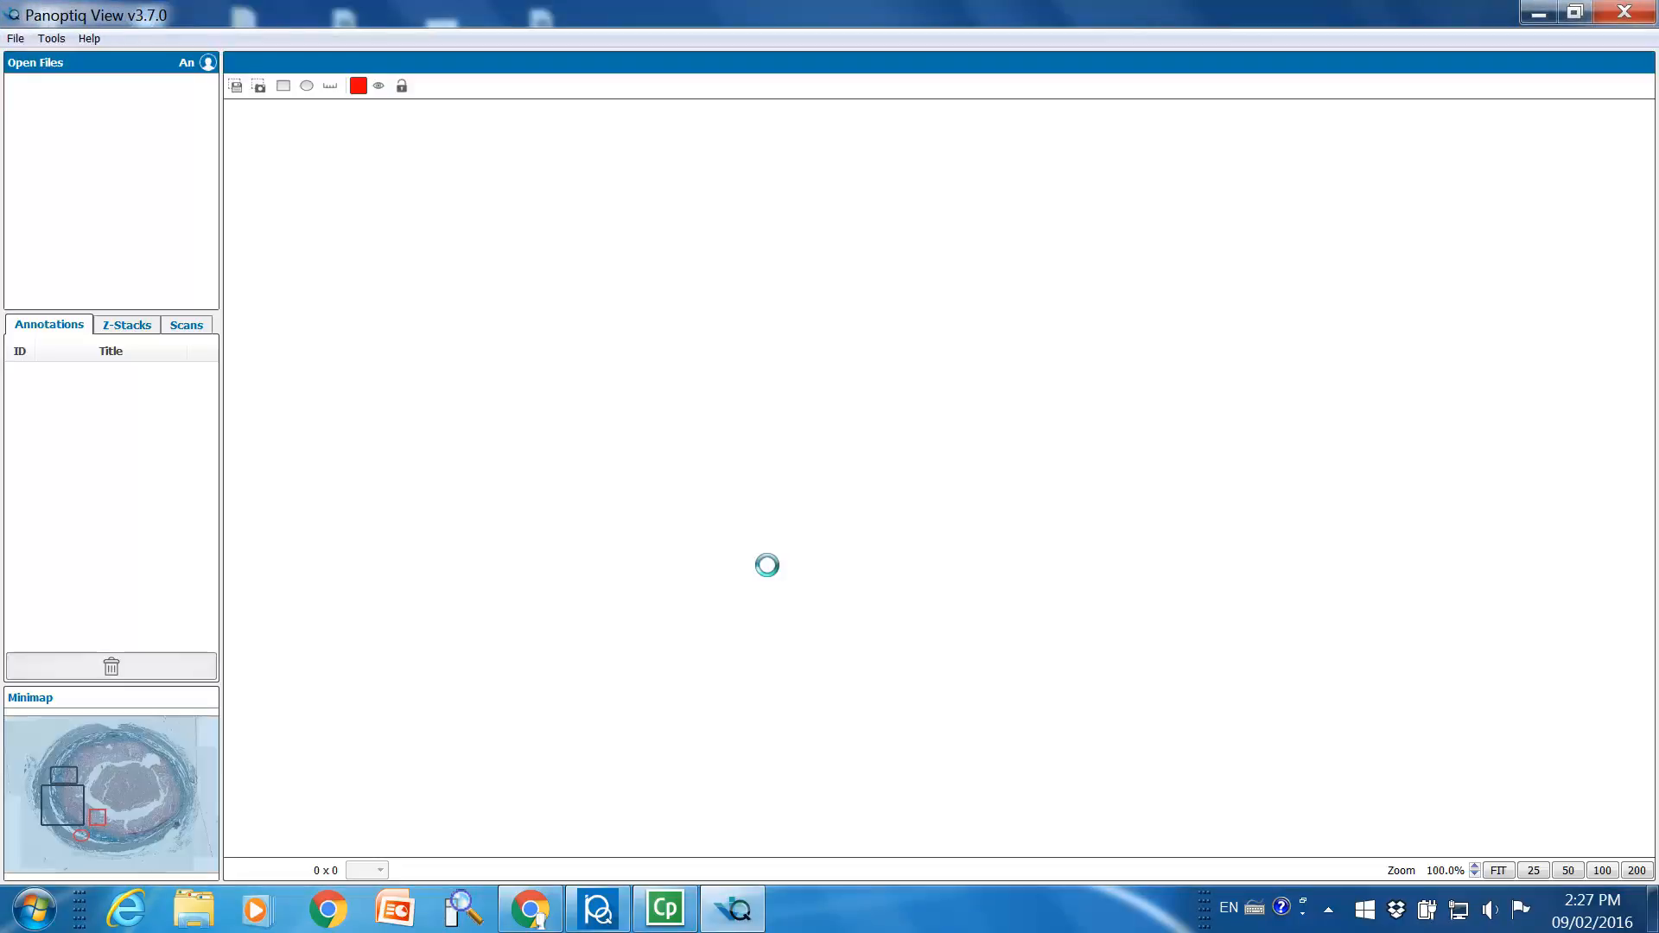
{"action": "left_click_drag", "start_coordinate": [1021, 419], "coordinate": [856, 373]}
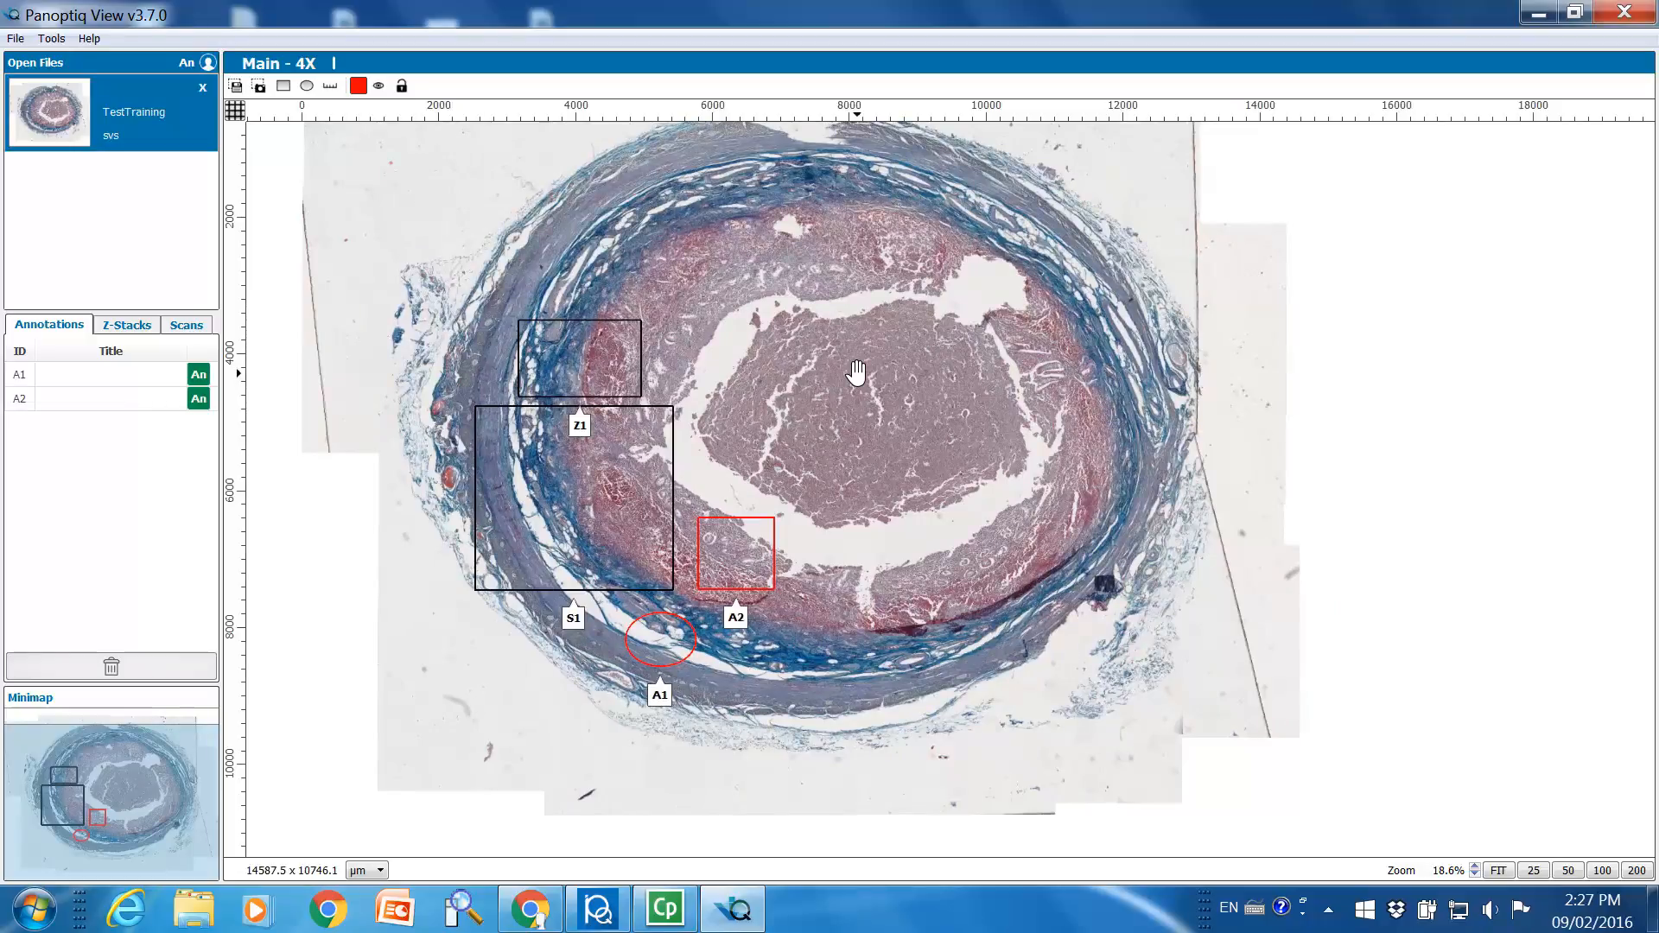
Toggle the visibility of the slide's annotations twice, and do the same with the lock
{"action": "left_click", "coordinate": [379, 85]}
{"action": "left_click", "coordinate": [384, 88]}
{"action": "left_click", "coordinate": [402, 87]}
{"action": "left_click", "coordinate": [403, 86]}
Close Panoptiq View and switch back to the Panoptiq scanning window with the main 4X scan
{"action": "left_click", "coordinate": [1625, 12]}
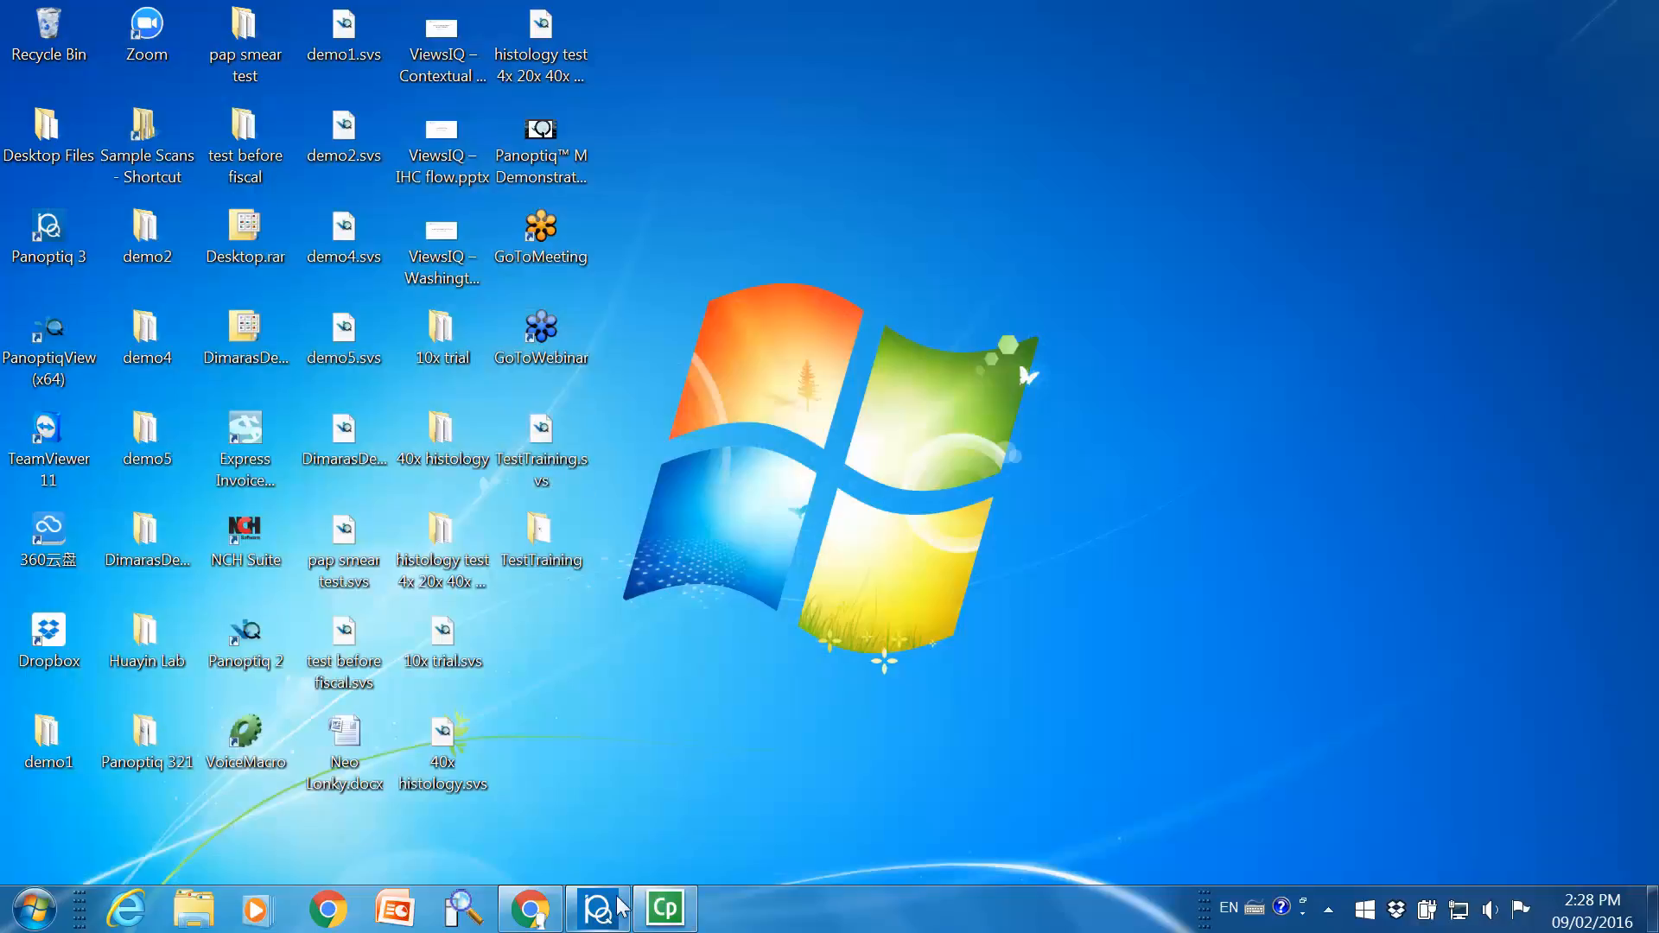
{"action": "left_click", "coordinate": [598, 907]}
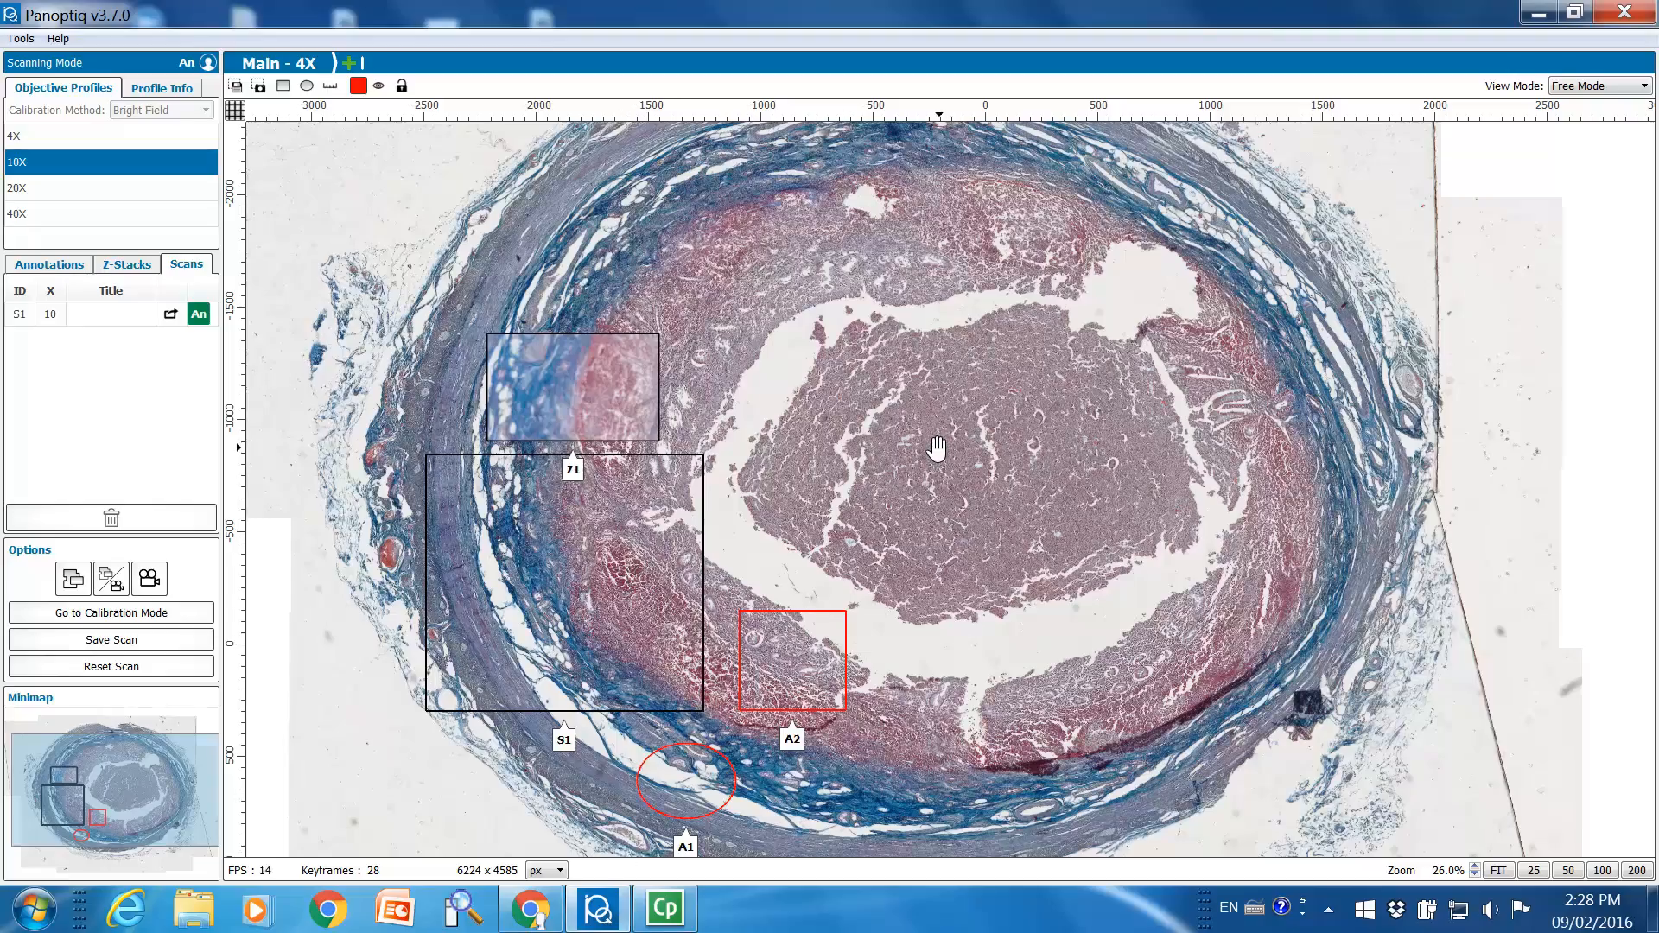